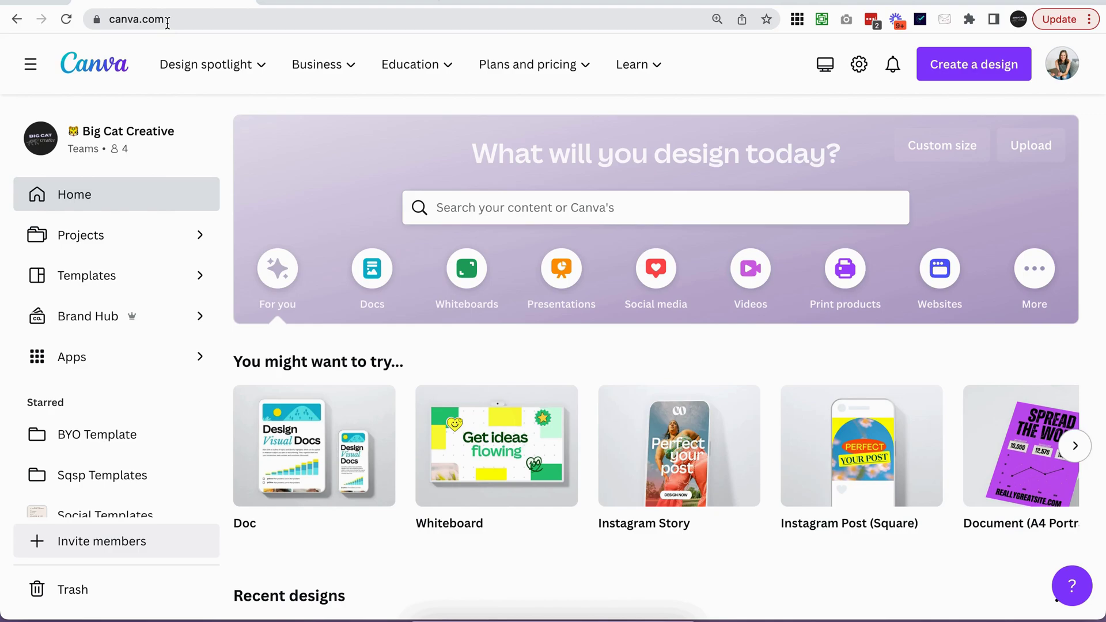
# - Create a new blank Whiteboard design and look through the whiteboard templates
pyautogui.click(952, 78)
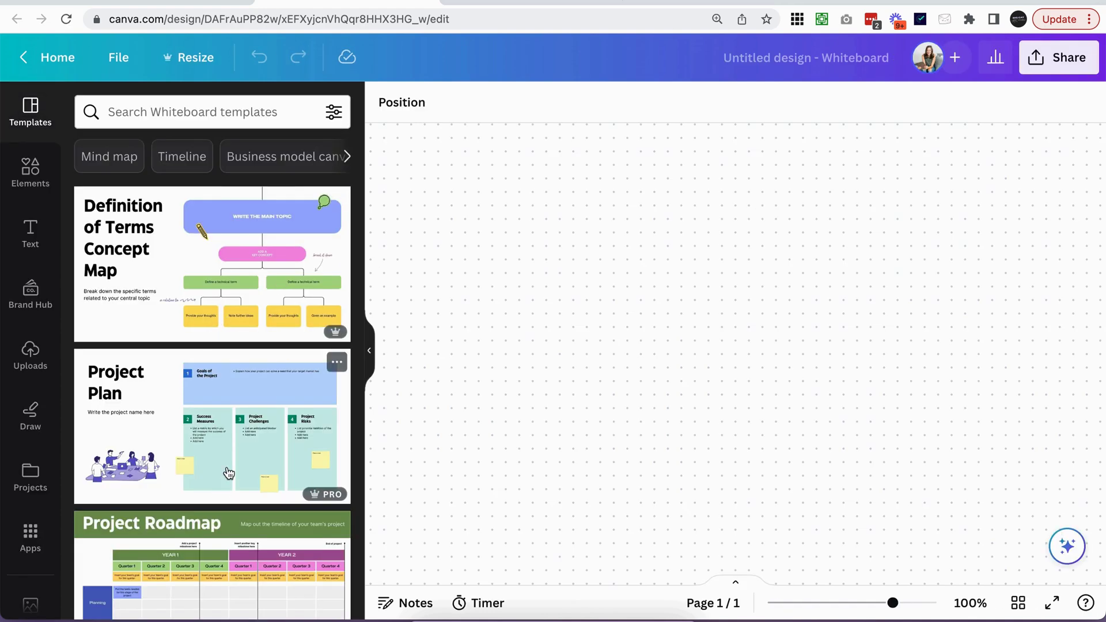
pyautogui.scroll(-10, 241, 503)
pyautogui.scroll(10, 241, 503)
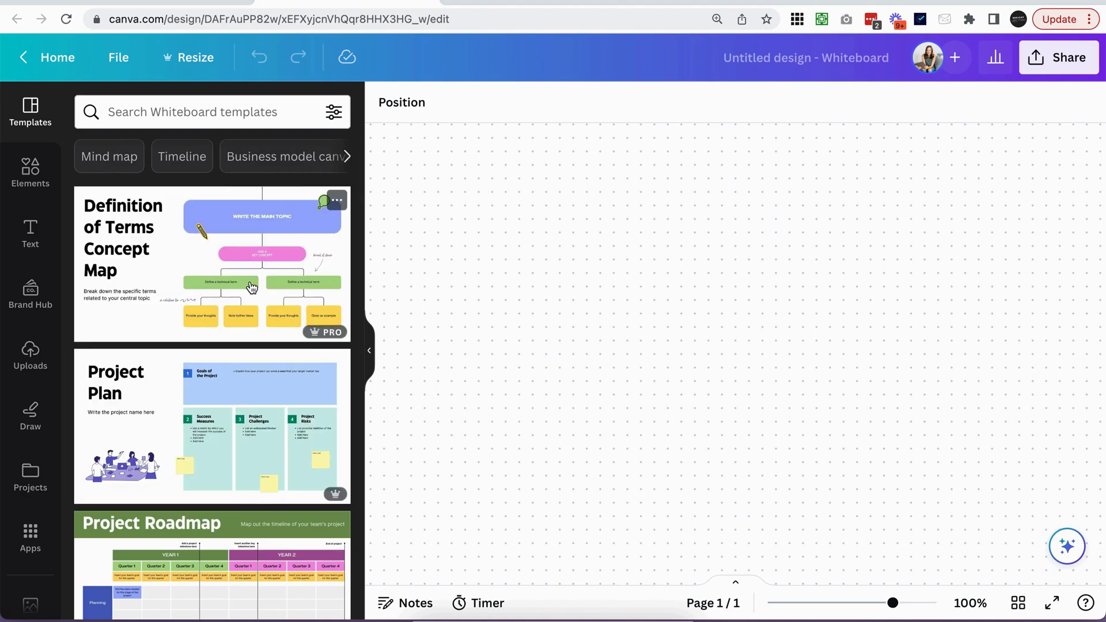
# - Open the Elements panel and browse Sticky notes, Shapes, Graphics and Photos
pyautogui.click(33, 171)
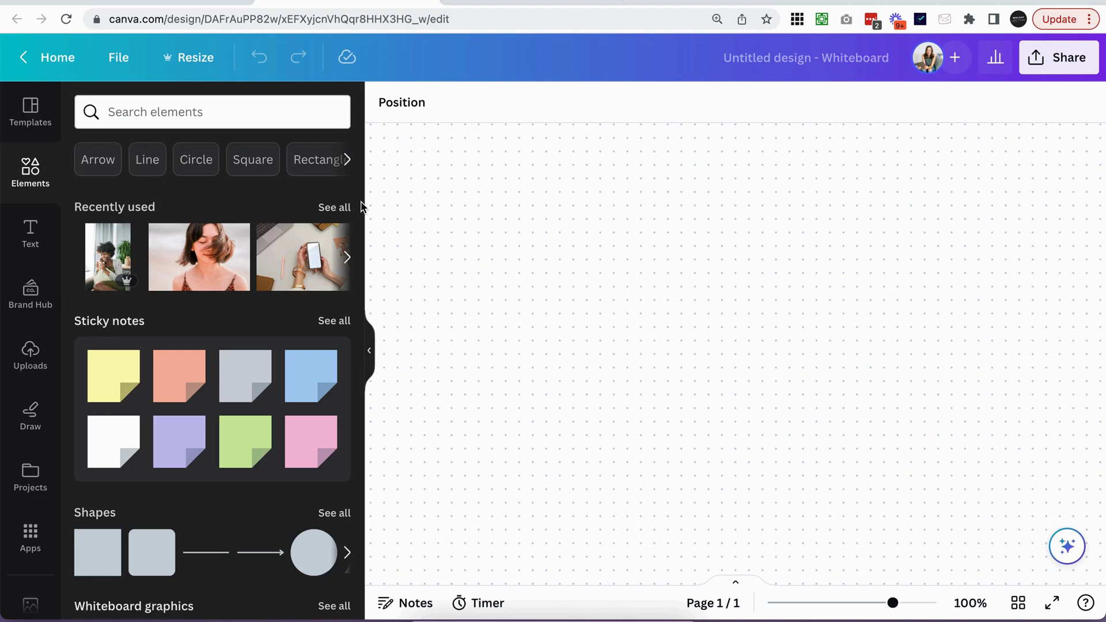
pyautogui.scroll(-6, 362, 207)
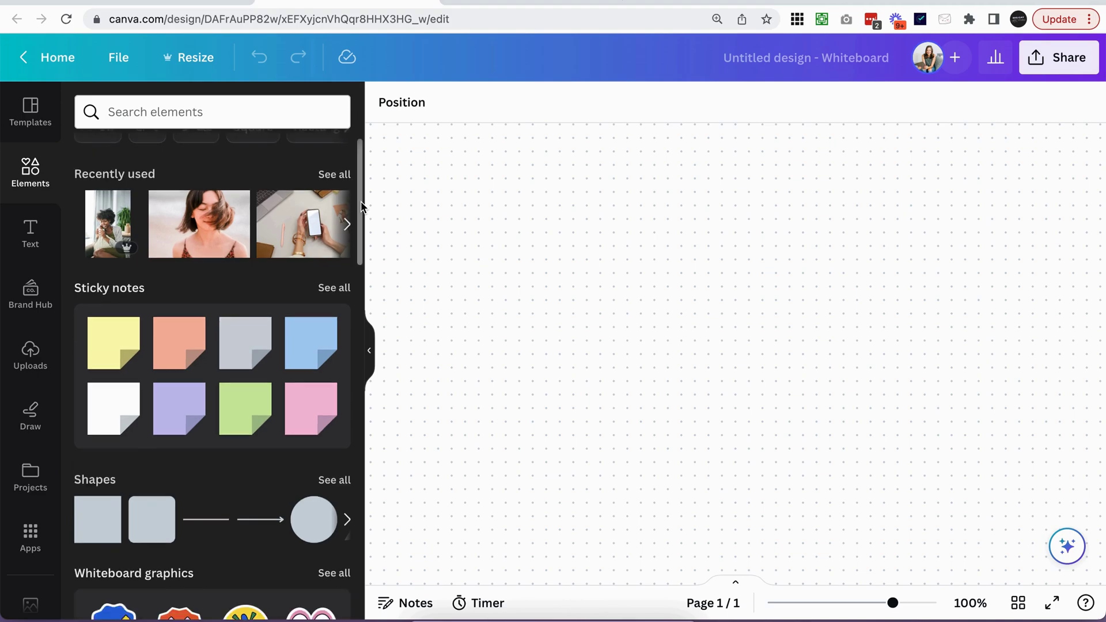
pyautogui.scroll(-10, 361, 206)
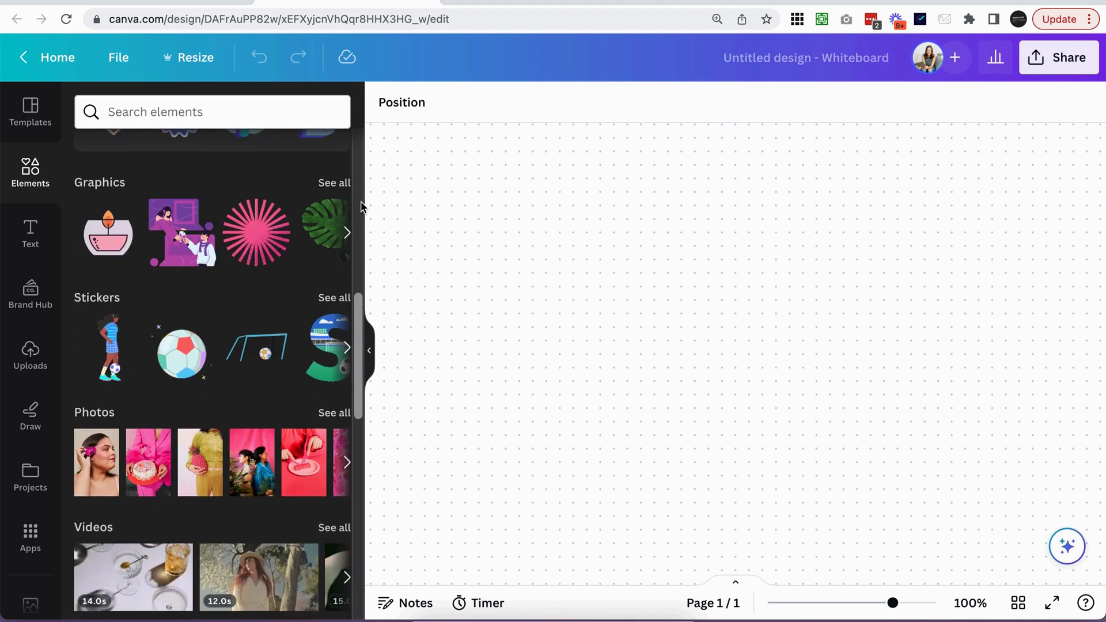
pyautogui.scroll(-2, 362, 206)
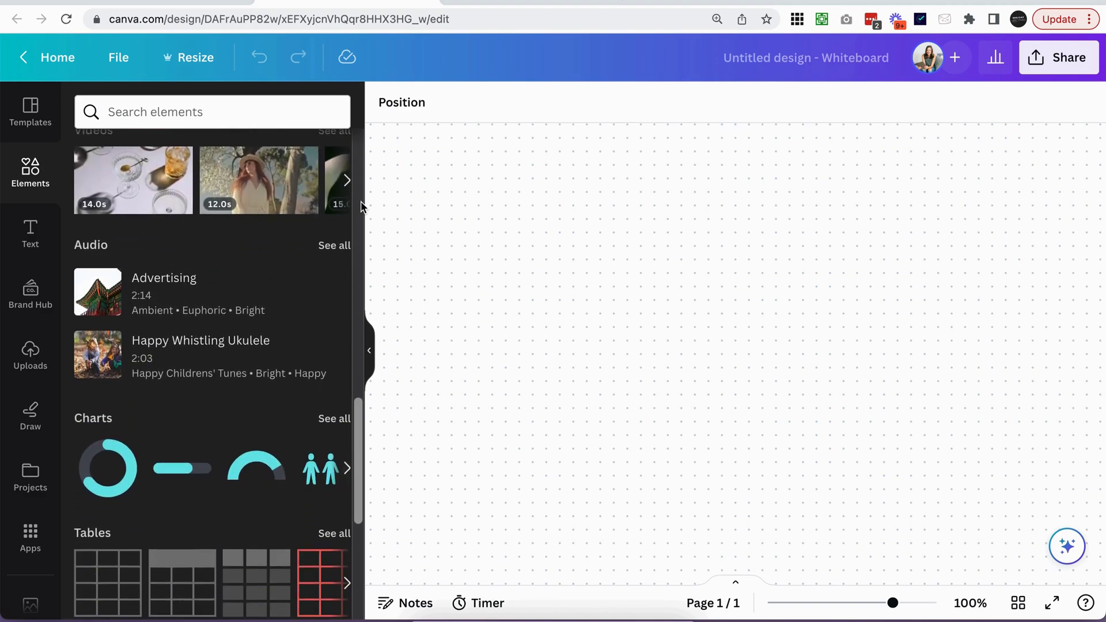
pyautogui.scroll(15, 362, 207)
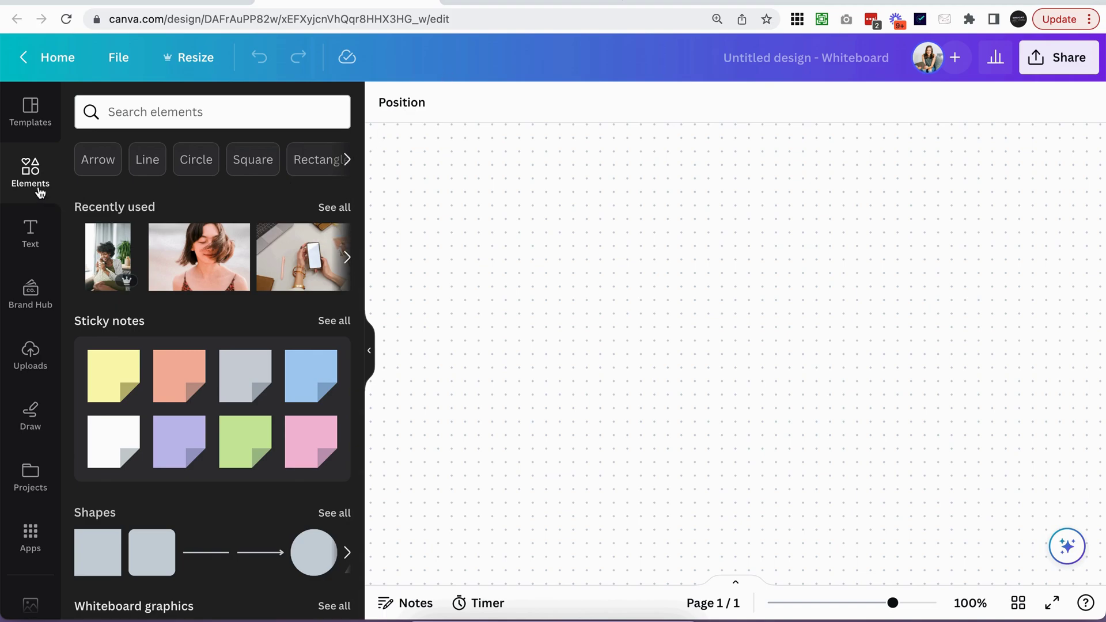
pyautogui.scroll(-4, 199, 320)
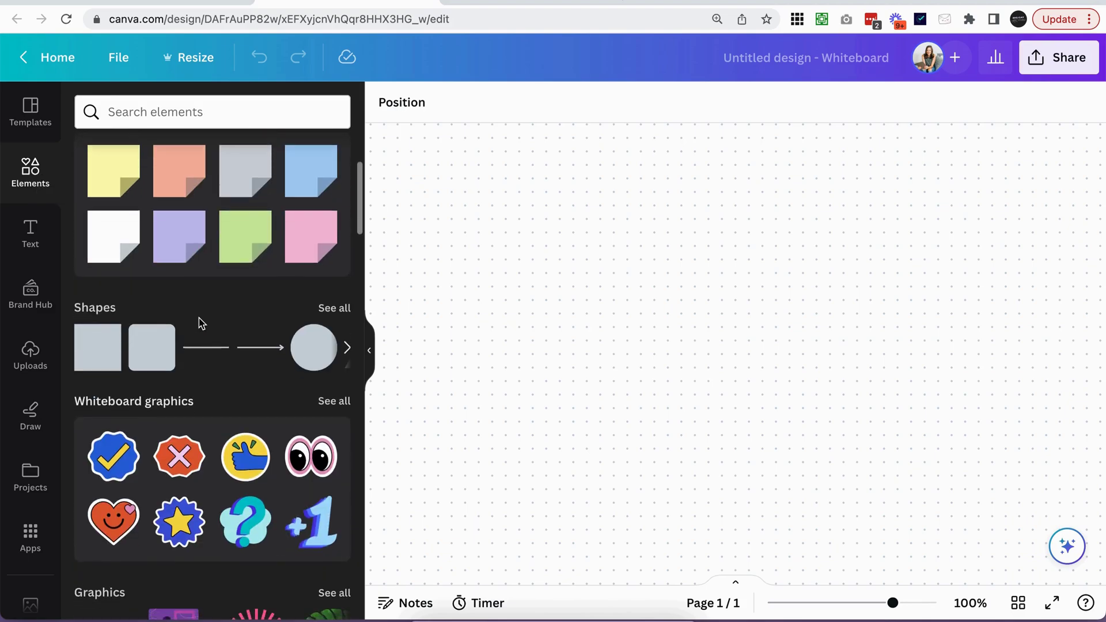
pyautogui.scroll(2, 199, 321)
pyautogui.scroll(1, 199, 321)
pyautogui.scroll(-10, 93, 317)
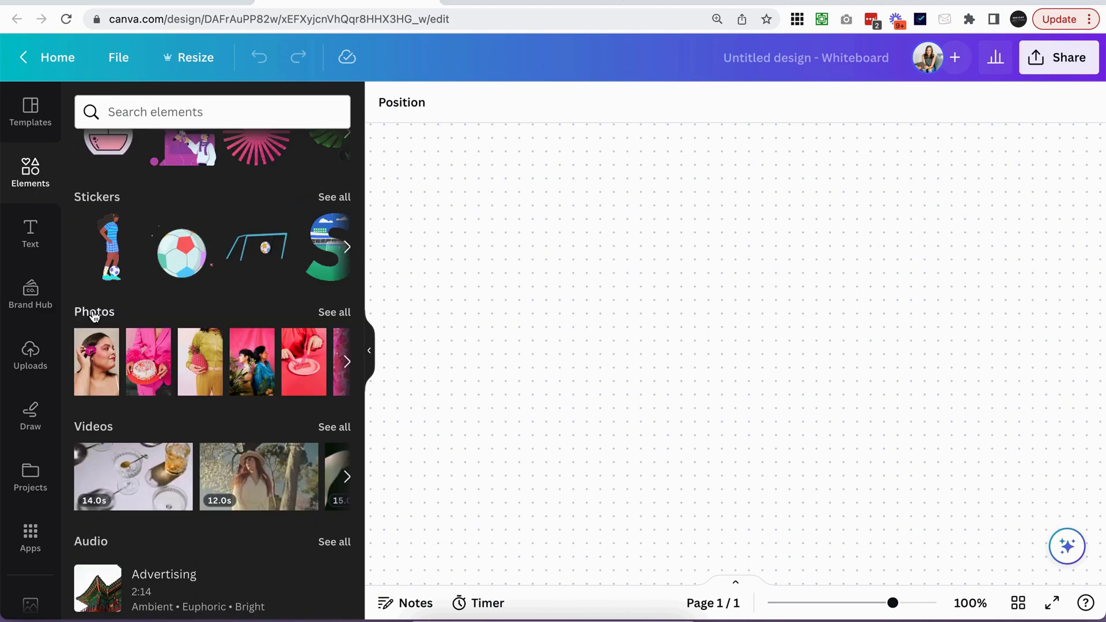
# - Open the full Photos collection and scroll through the Trending stock photos
pyautogui.click(94, 314)
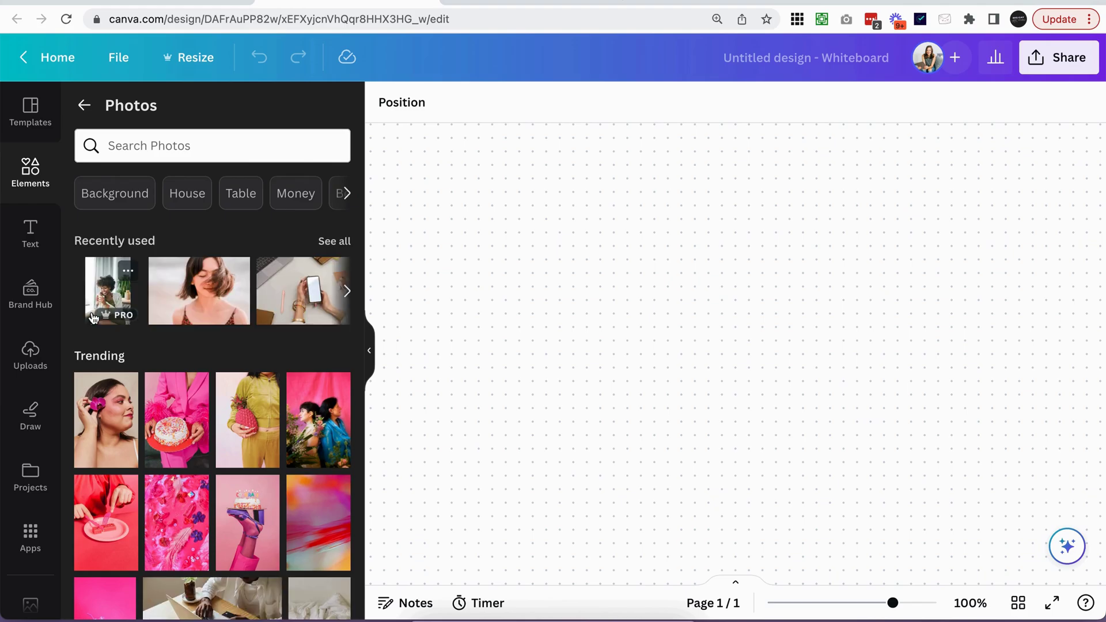
pyautogui.scroll(-5, 94, 315)
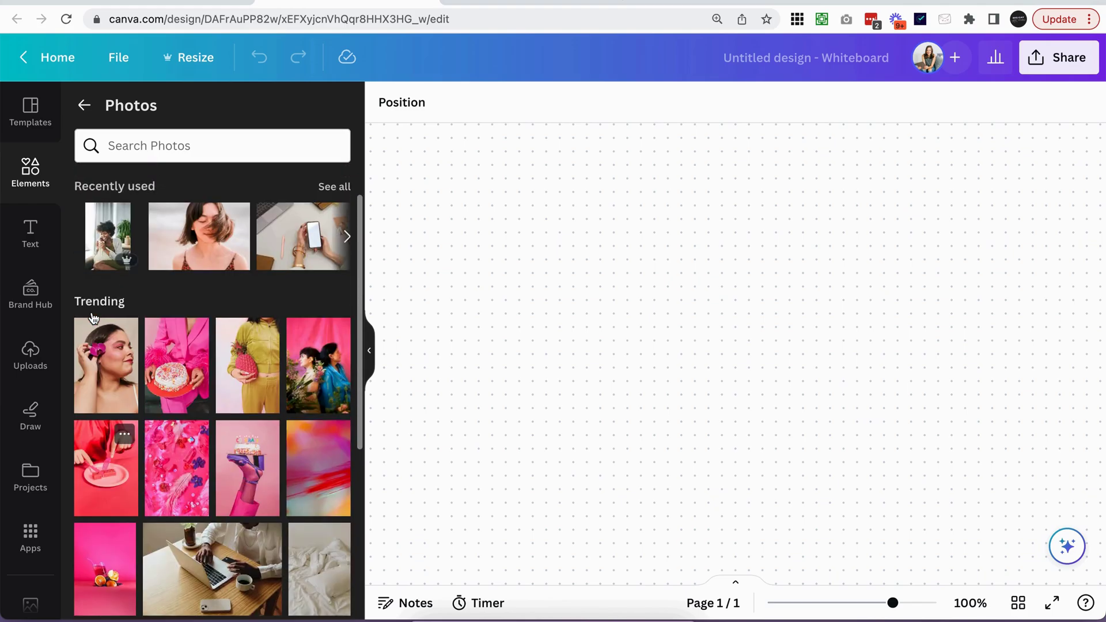
pyautogui.scroll(-15, 93, 318)
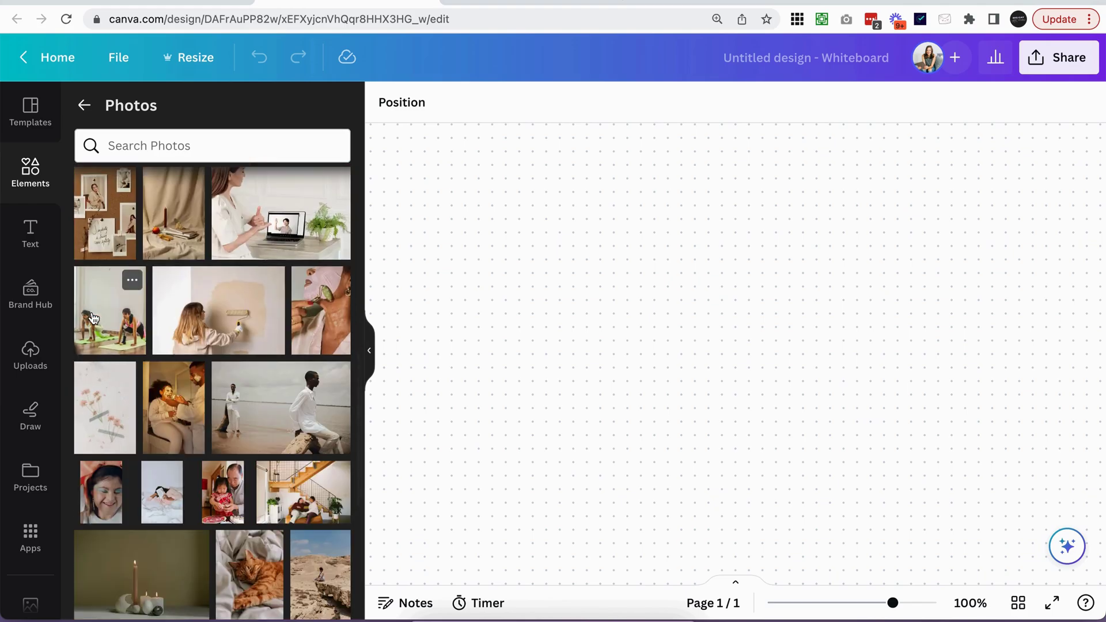
pyautogui.scroll(-8, 94, 317)
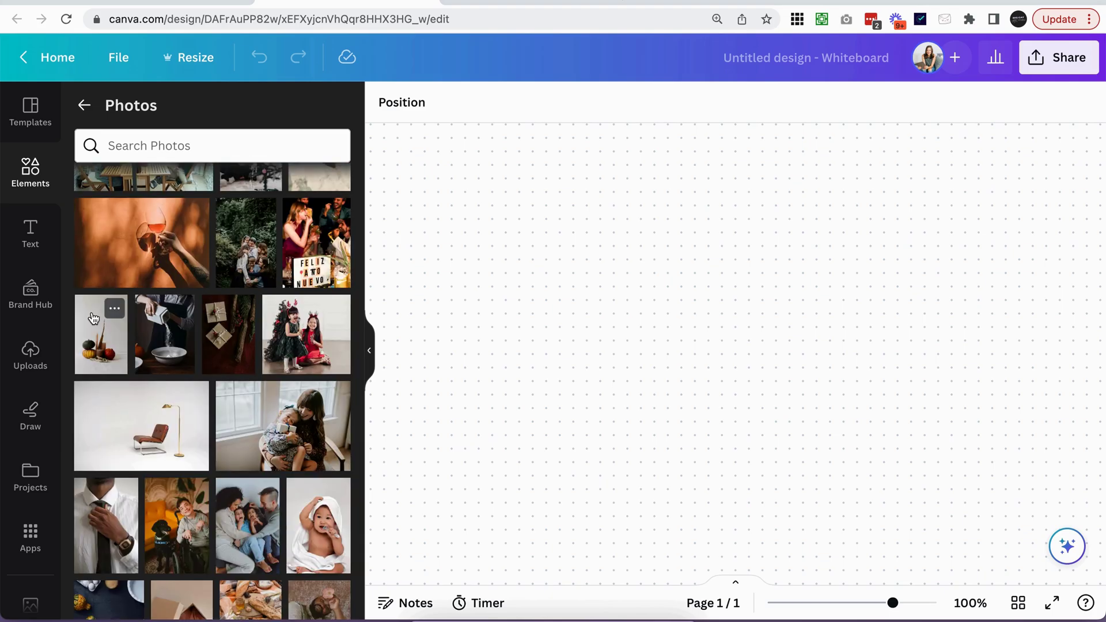
pyautogui.scroll(20, 94, 318)
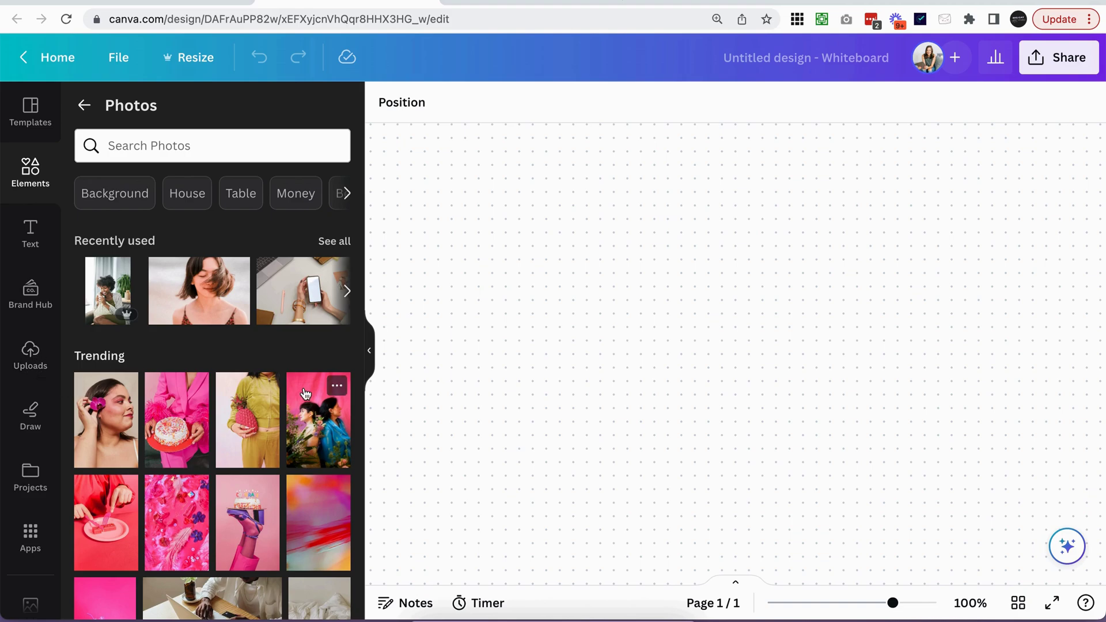
pyautogui.scroll(-3, 256, 459)
pyautogui.scroll(3, 256, 459)
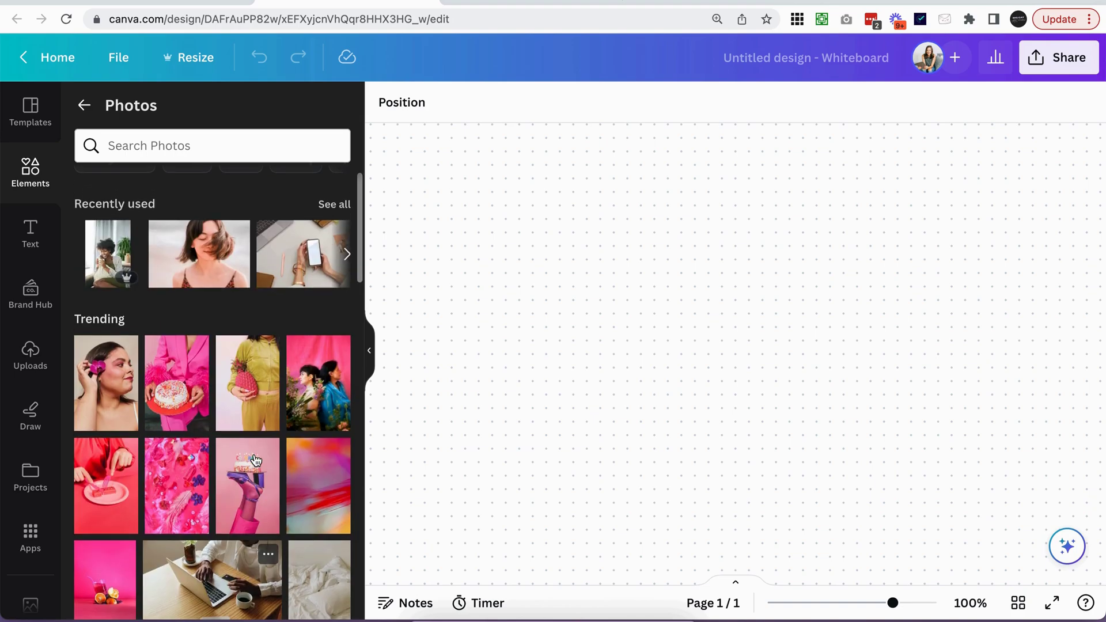
# - Rerun the 'calm' photo search and add the candle-and-notebook and cloudy sky photos
pyautogui.click(225, 147)
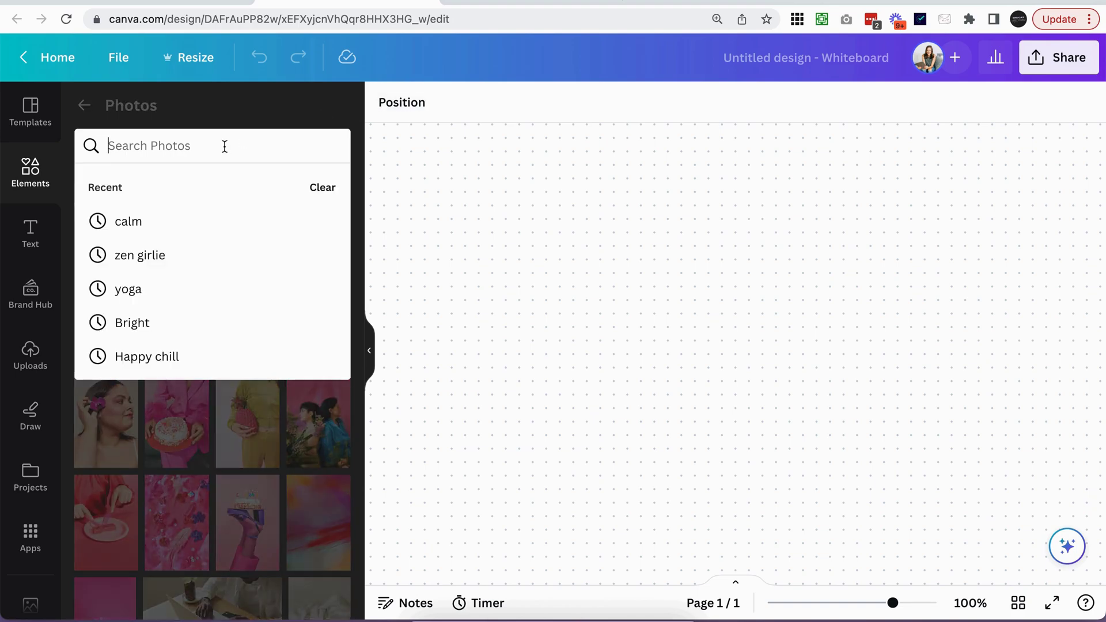
pyautogui.click(180, 223)
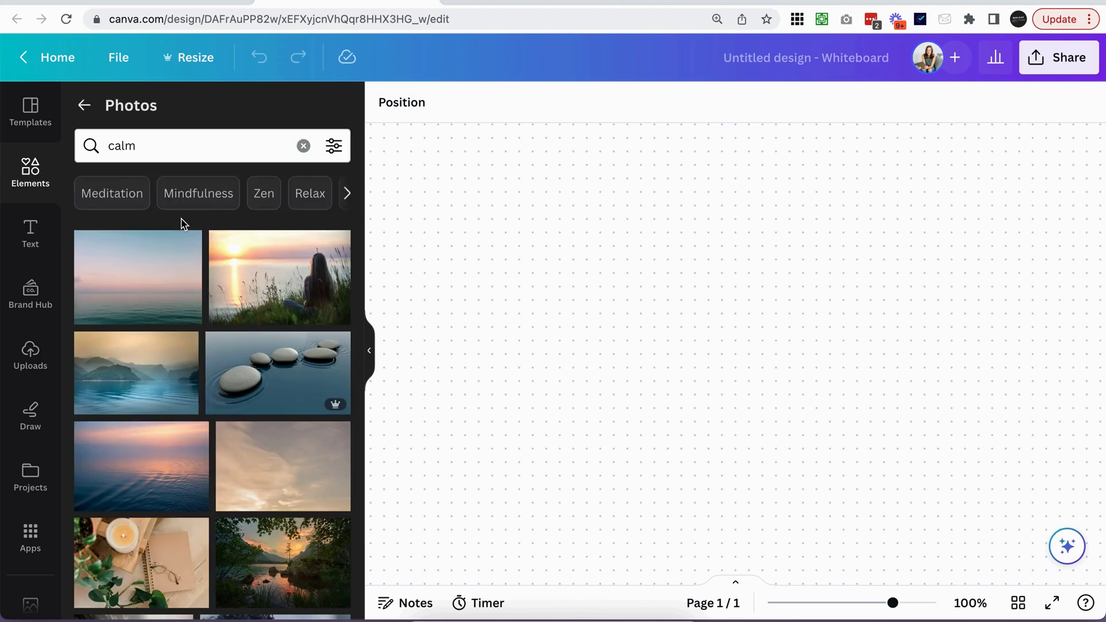
pyautogui.scroll(-4, 212, 273)
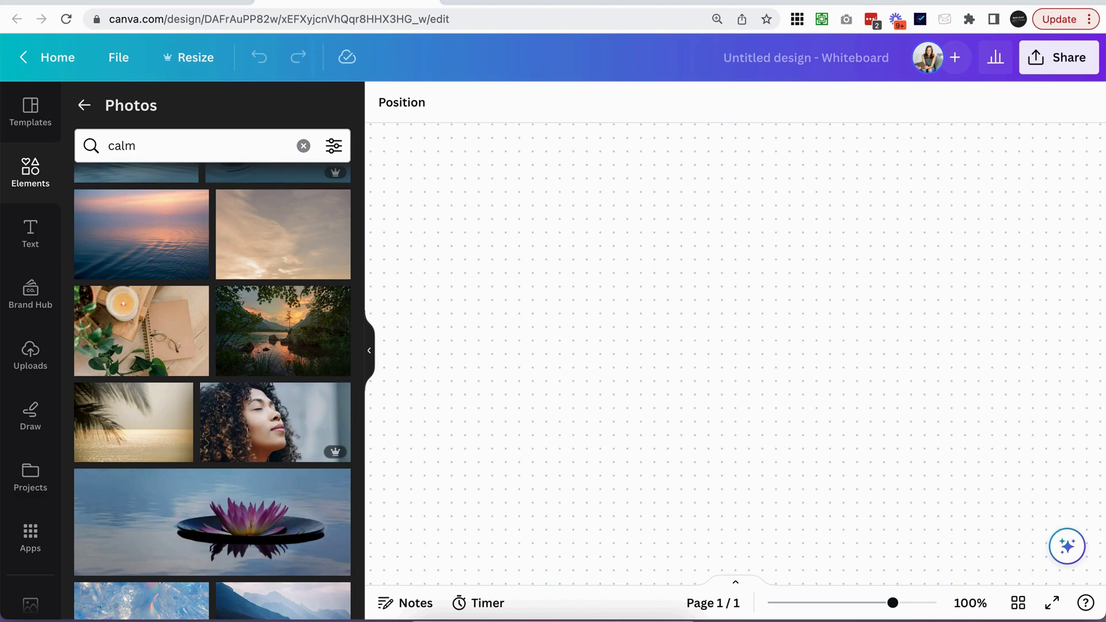
pyautogui.click(134, 340)
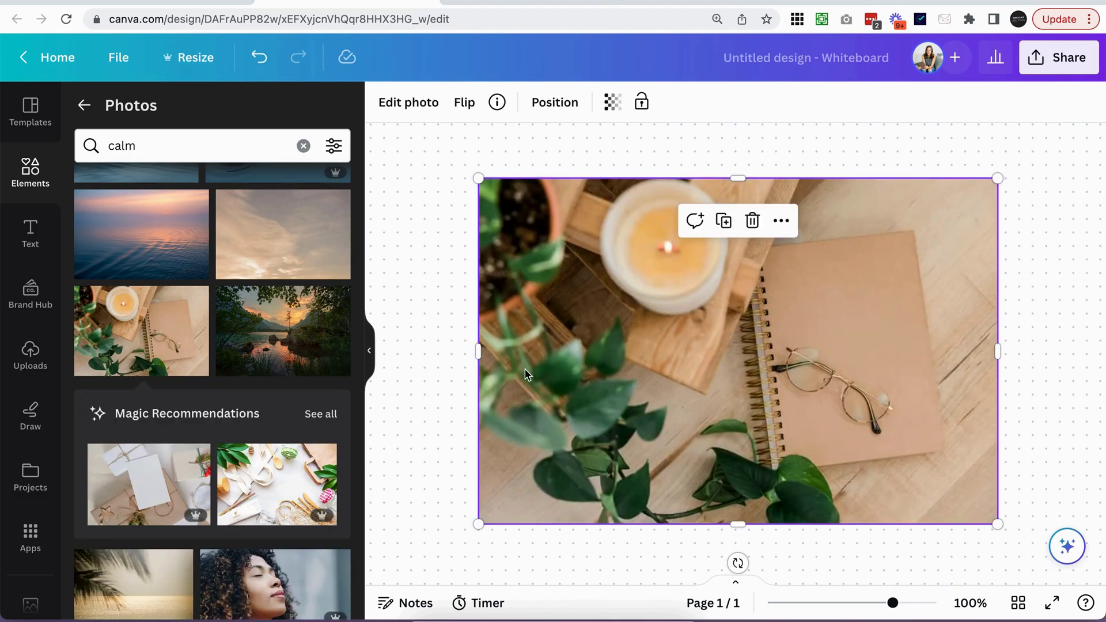
pyautogui.click(274, 353)
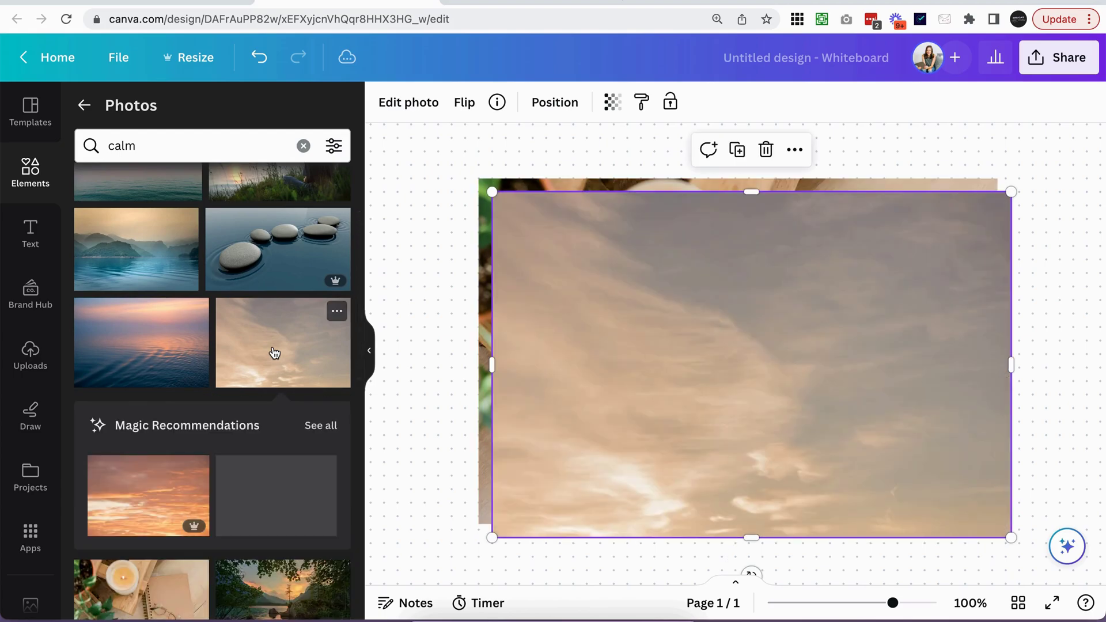
# - Add the meditating woman and rippling water photos, then select the 'calm' search text
pyautogui.scroll(-8, 275, 353)
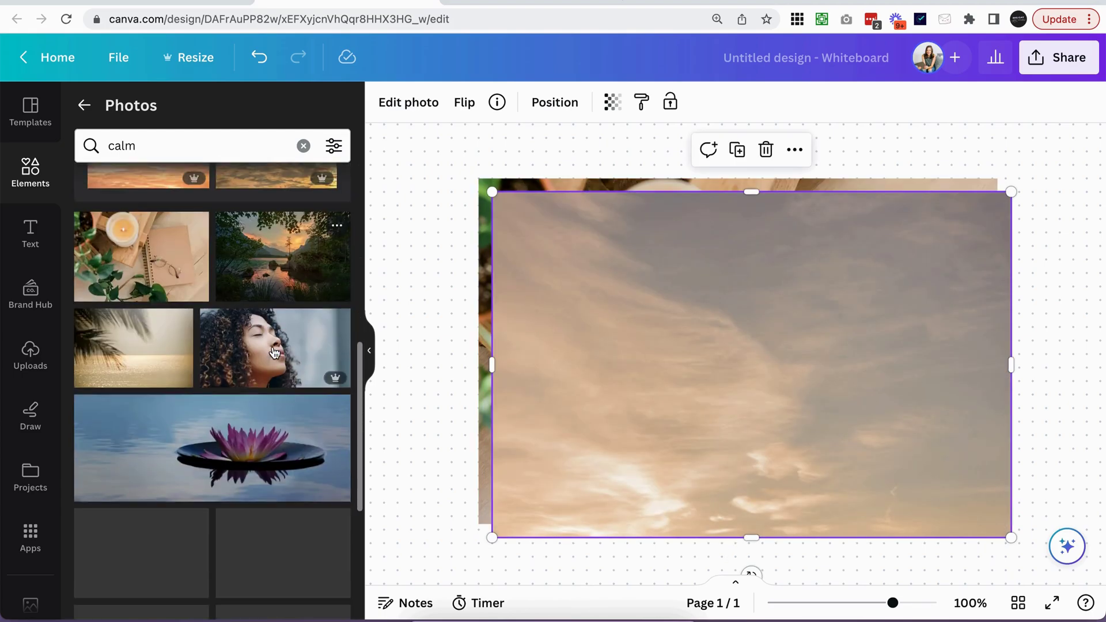
pyautogui.scroll(-6, 274, 353)
pyautogui.click(116, 519)
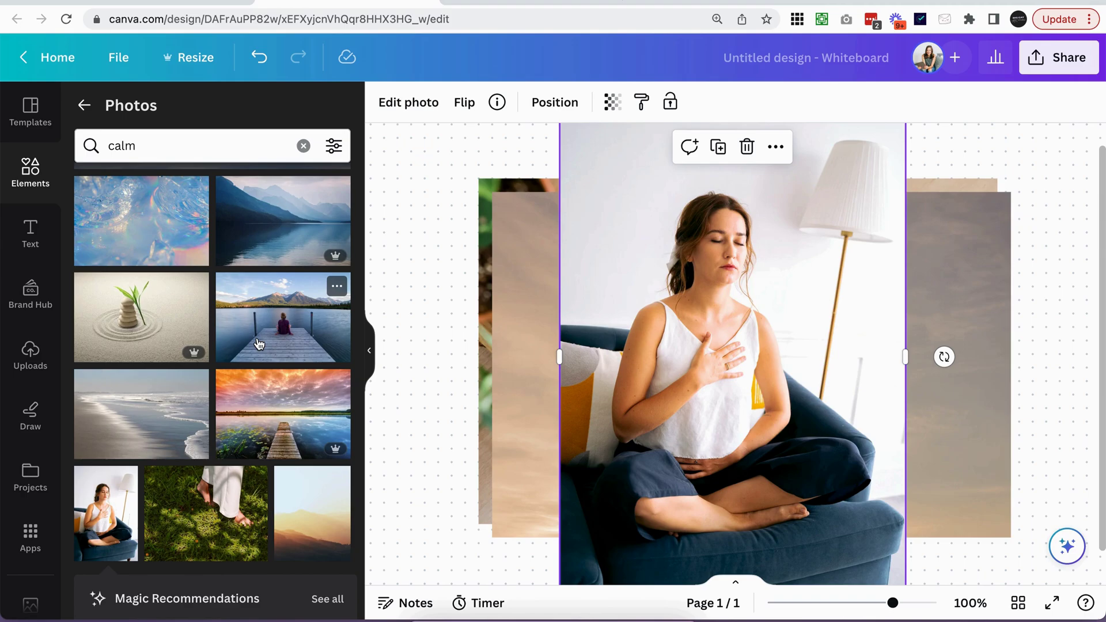
pyautogui.scroll(-15, 258, 344)
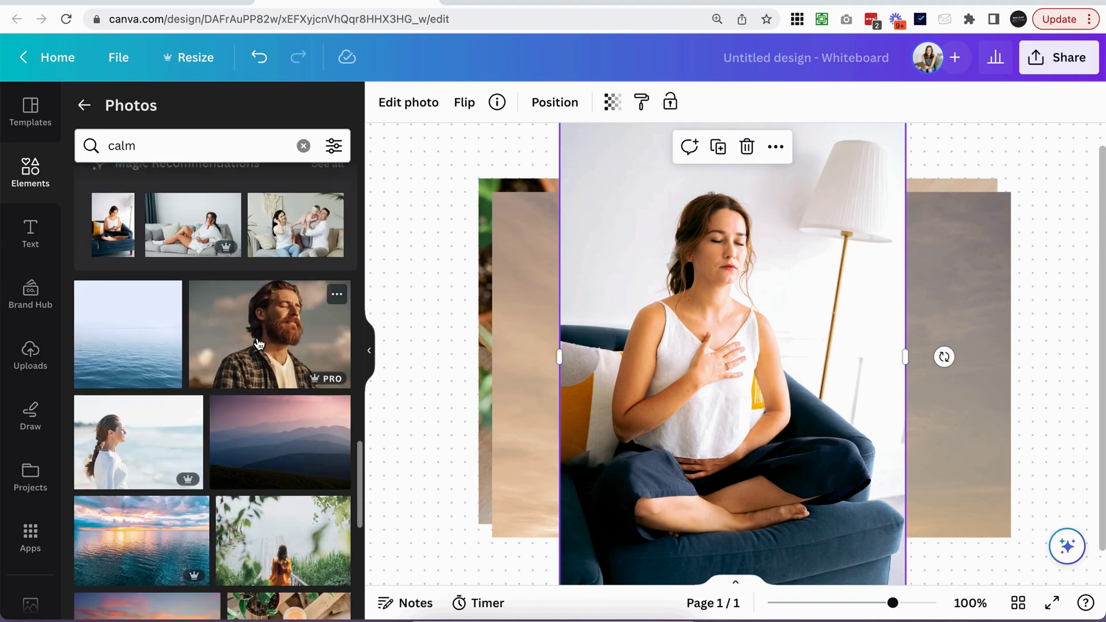
pyautogui.scroll(-5, 258, 344)
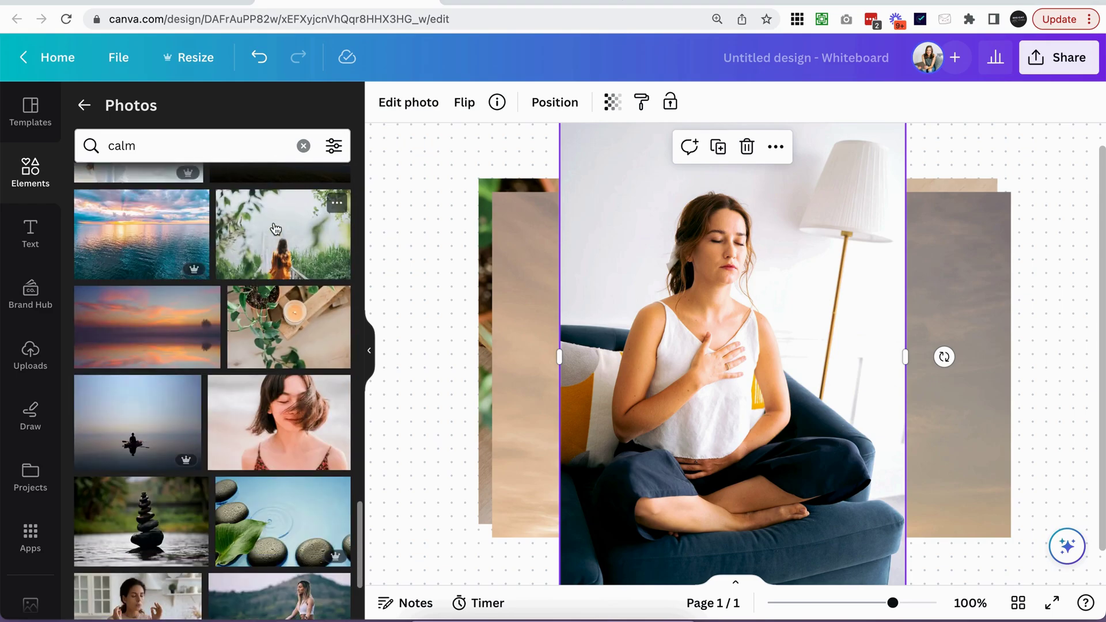
pyautogui.click(261, 349)
pyautogui.scroll(-3, 260, 352)
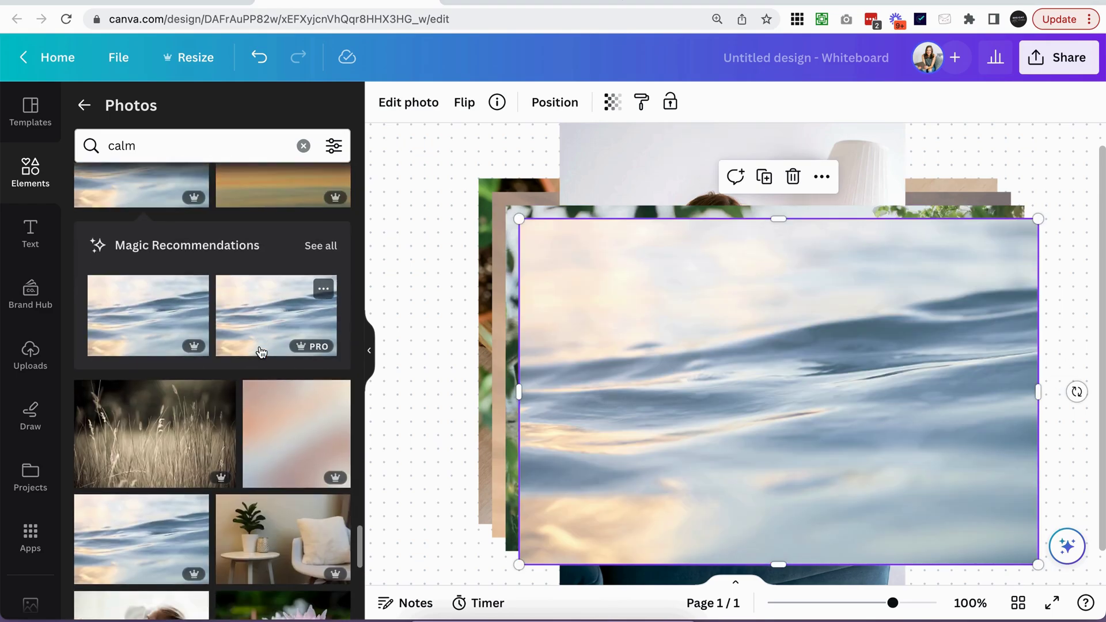
pyautogui.scroll(-2, 261, 352)
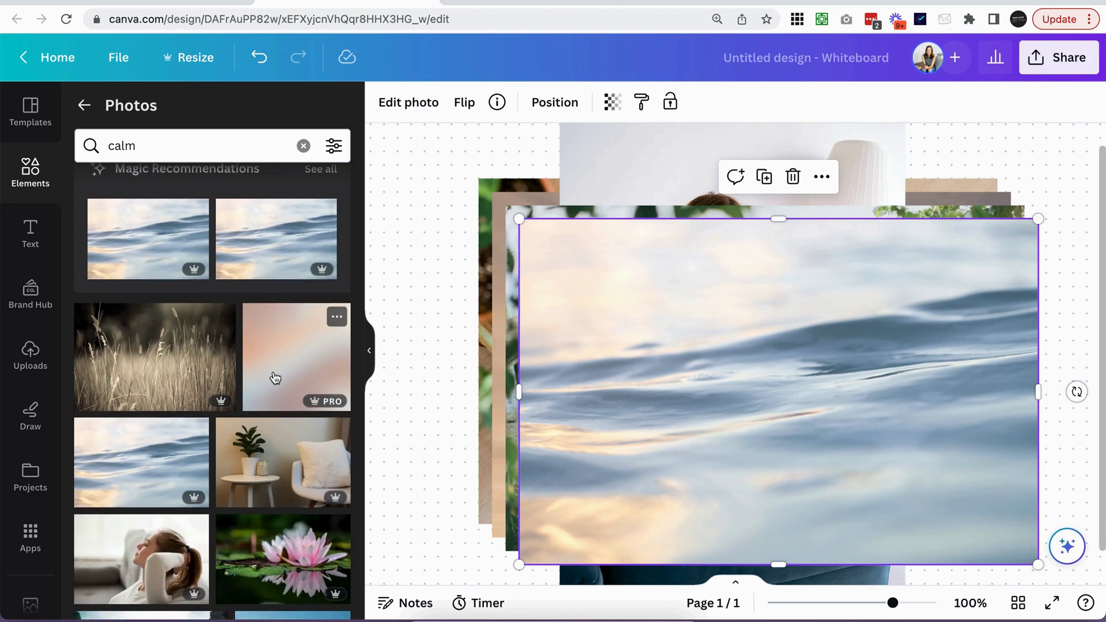
pyautogui.scroll(-4, 275, 377)
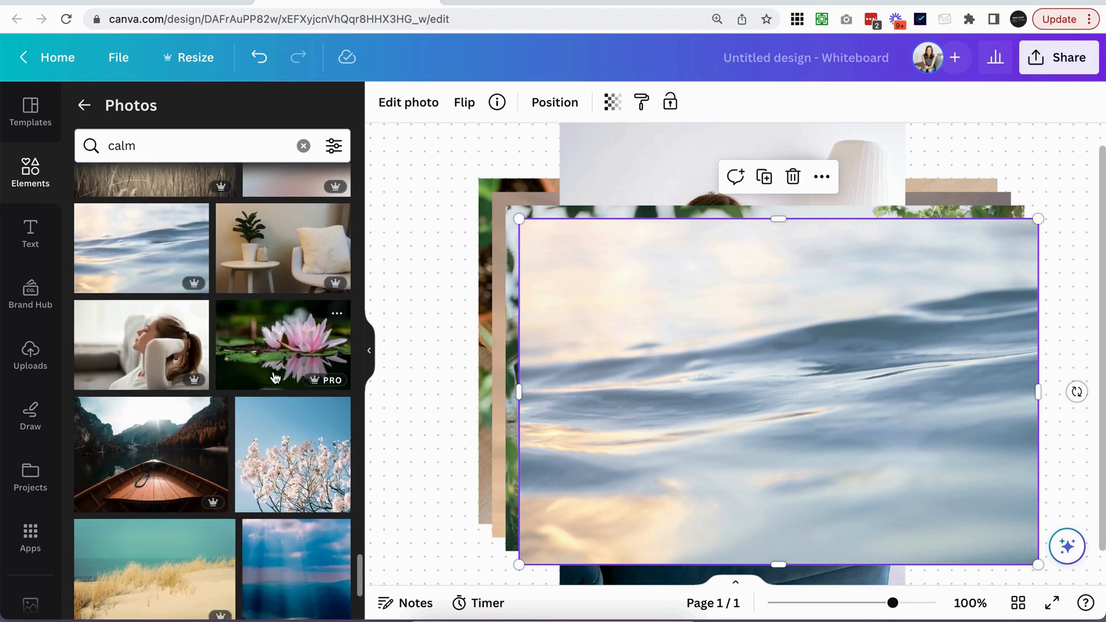
pyautogui.scroll(-5, 276, 377)
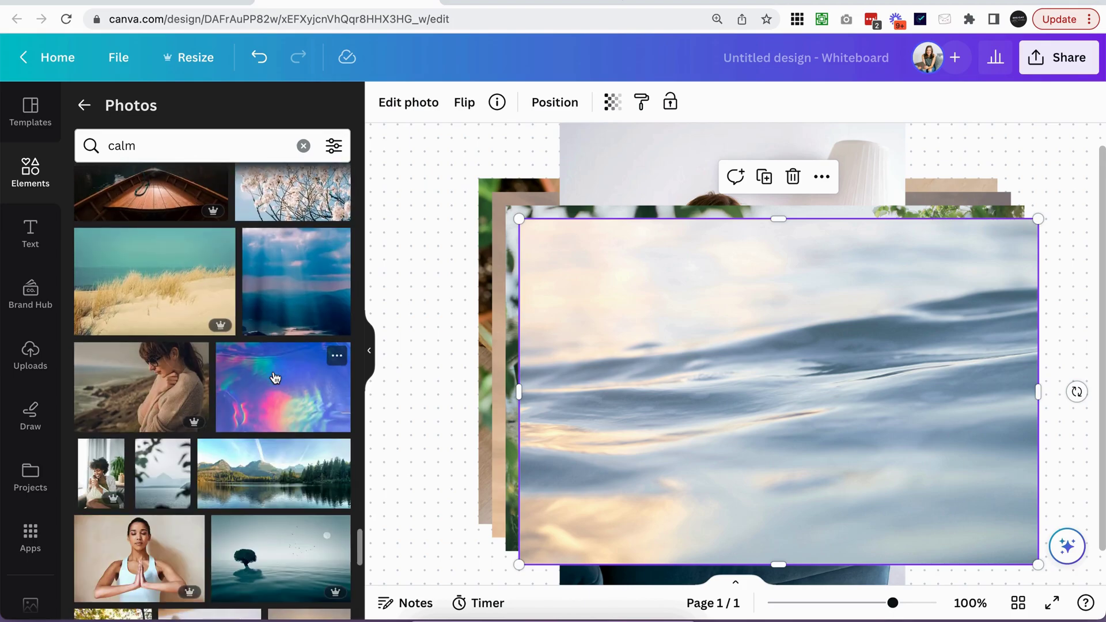
pyautogui.scroll(-2, 275, 378)
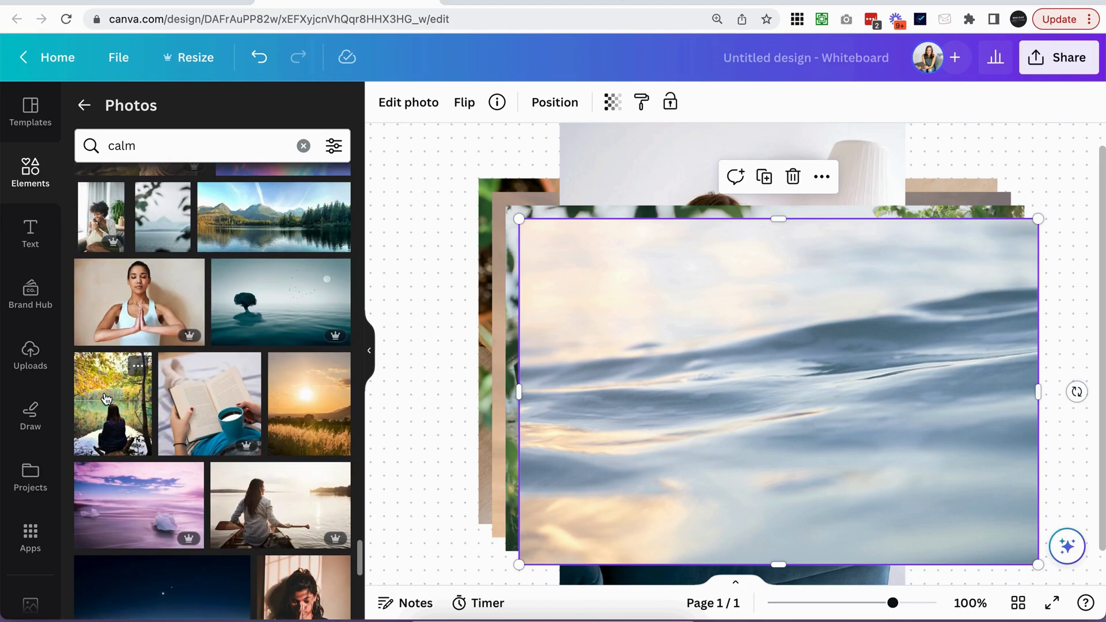
pyautogui.doubleClick(188, 151)
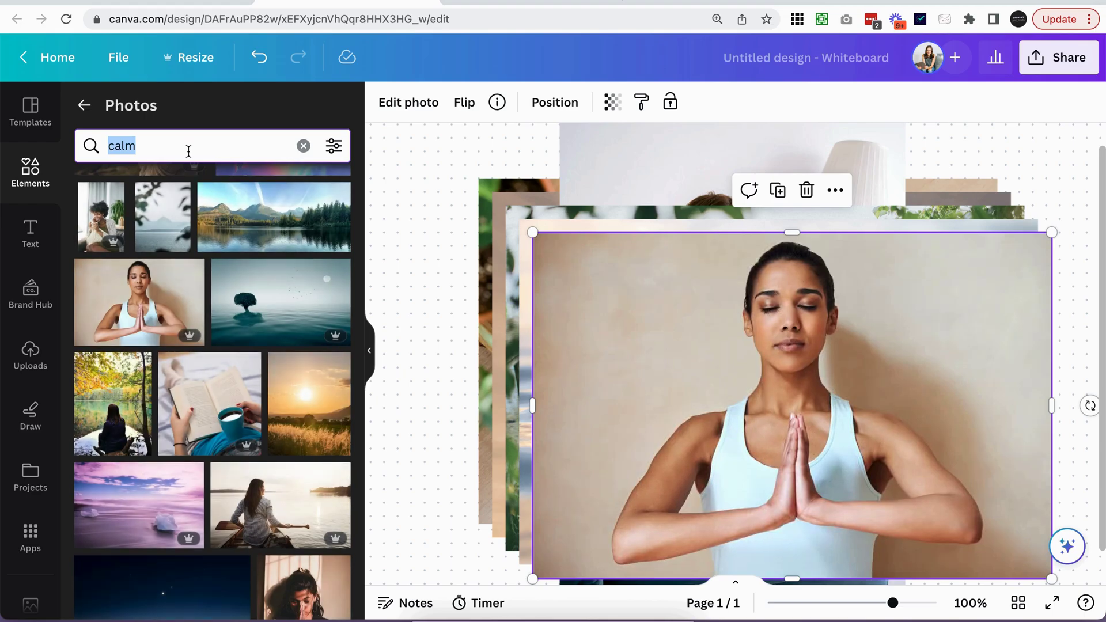
# - Search photos for 'earth texture' and add the pale and tall brown watercolor textures
pyautogui.write('earth texture')
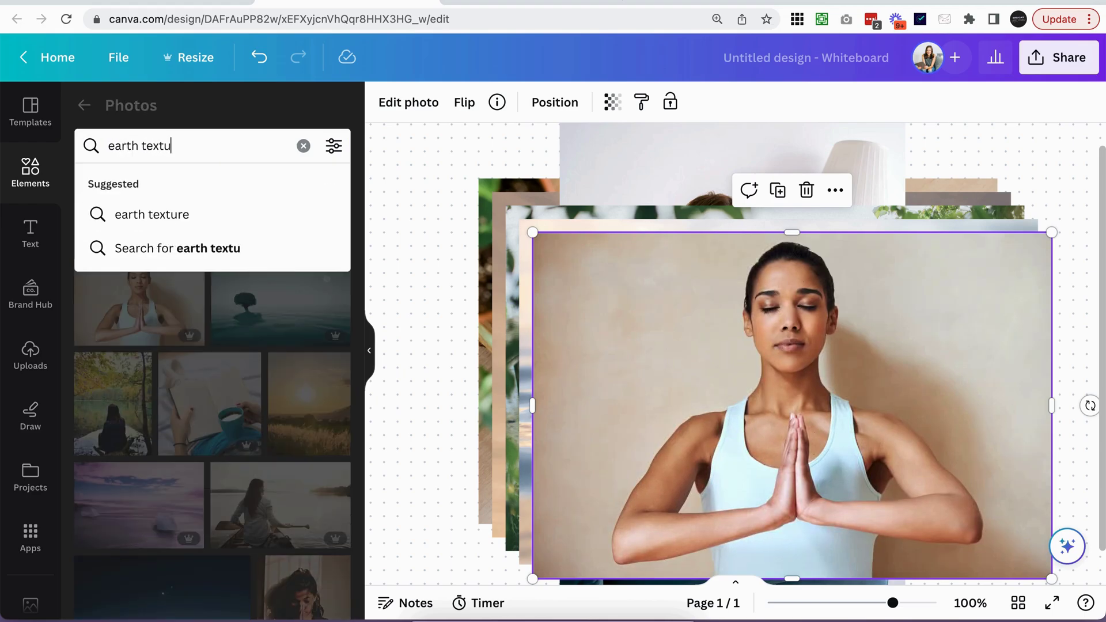
pyautogui.press('Return')
pyautogui.scroll(-3, 180, 285)
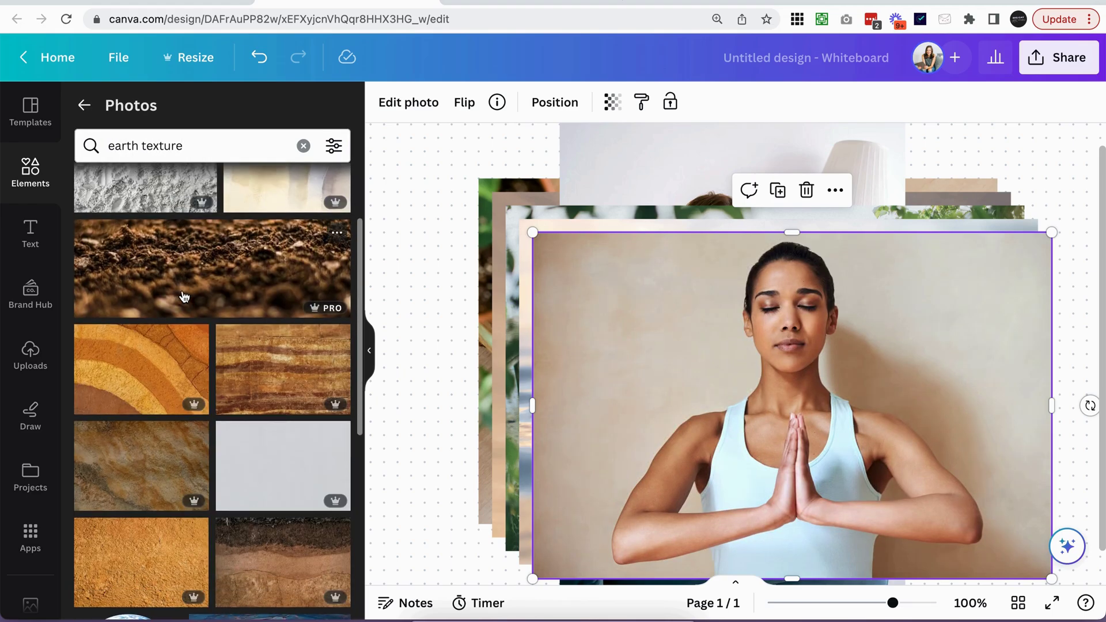
pyautogui.scroll(1, 184, 296)
pyautogui.click(282, 230)
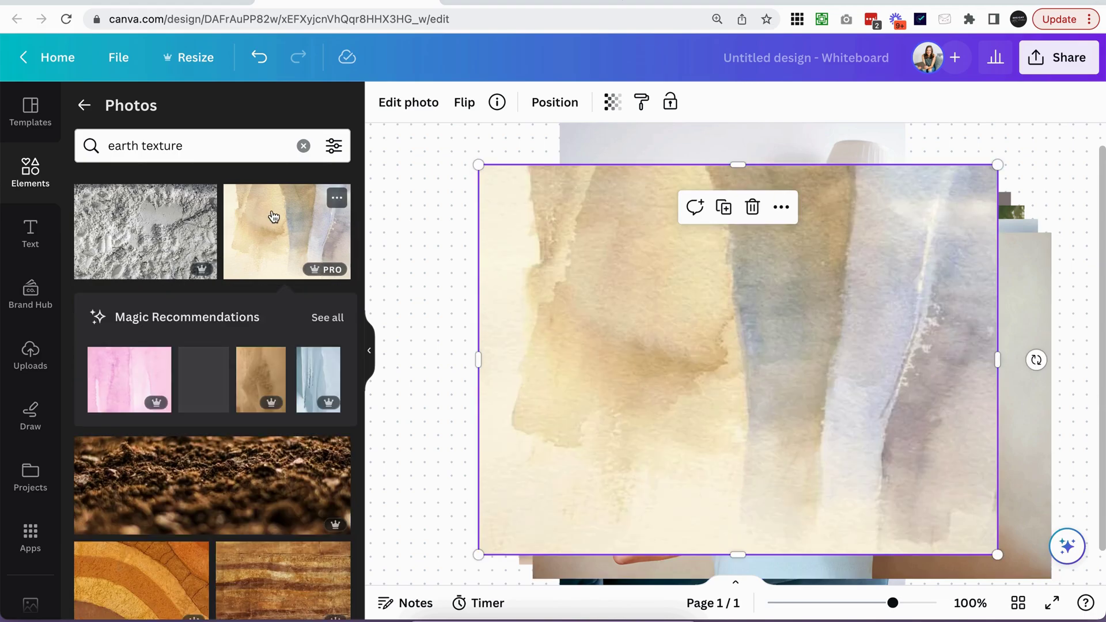
pyautogui.scroll(-8, 304, 308)
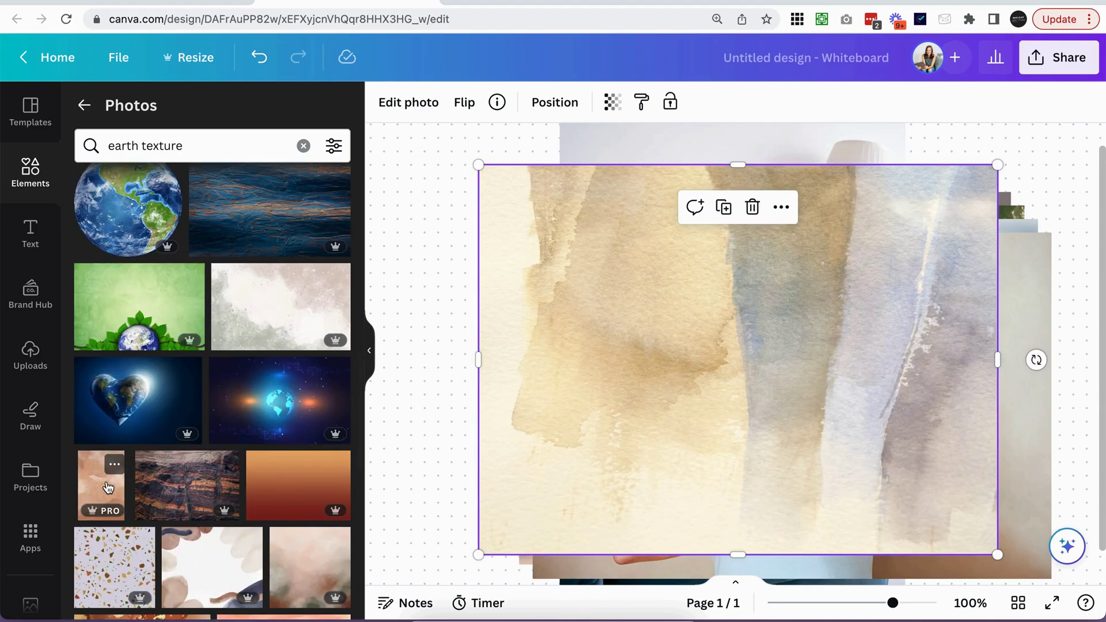
pyautogui.click(106, 486)
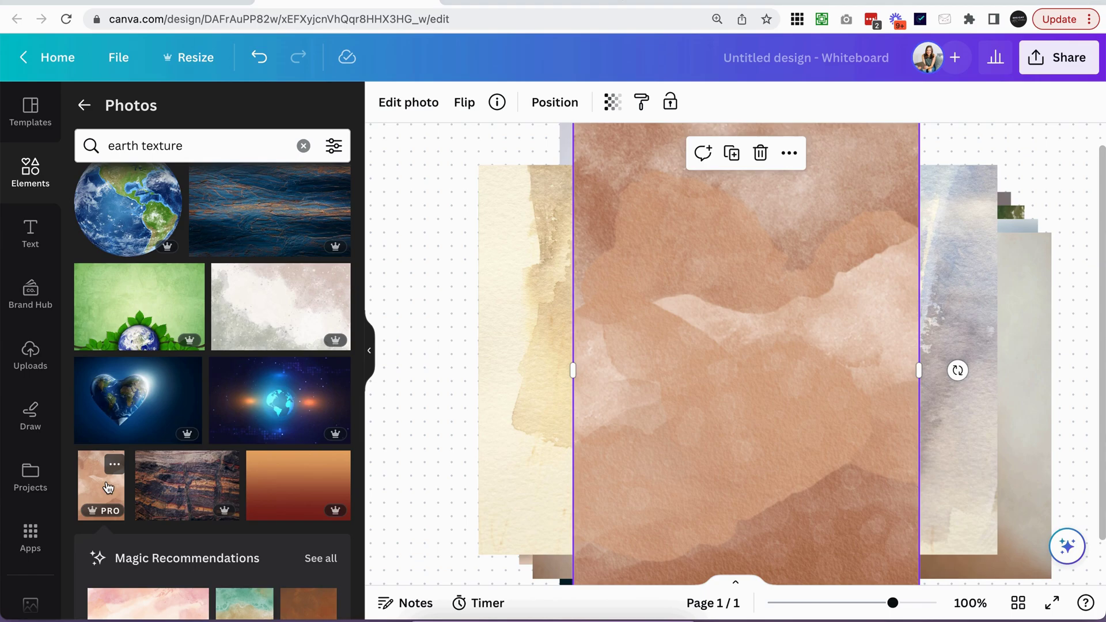
pyautogui.scroll(-5, 108, 488)
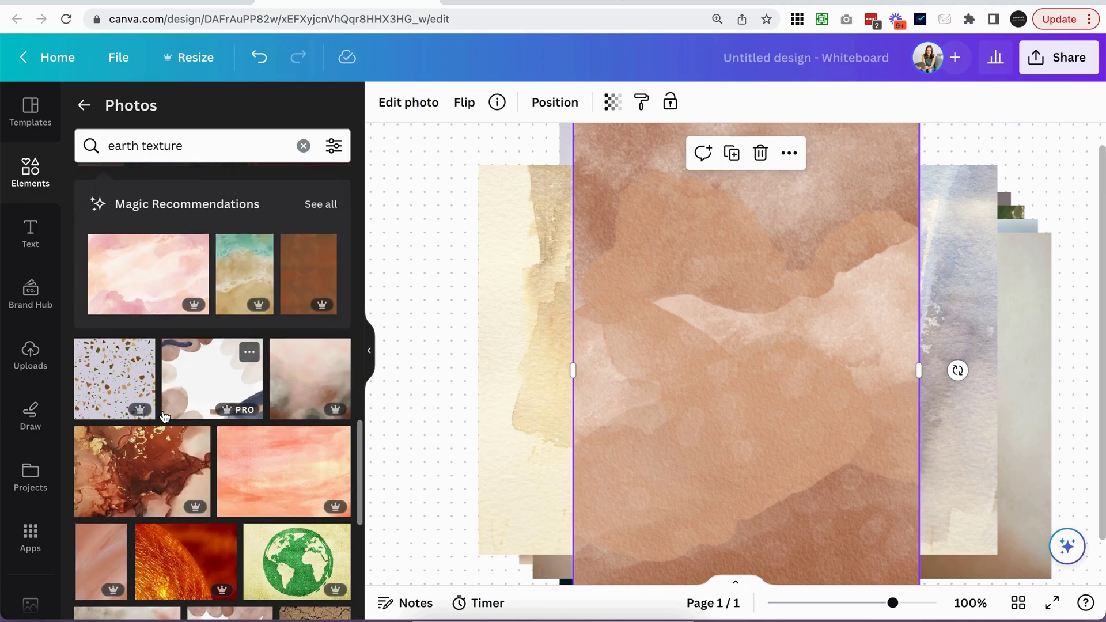
pyautogui.press('Escape')
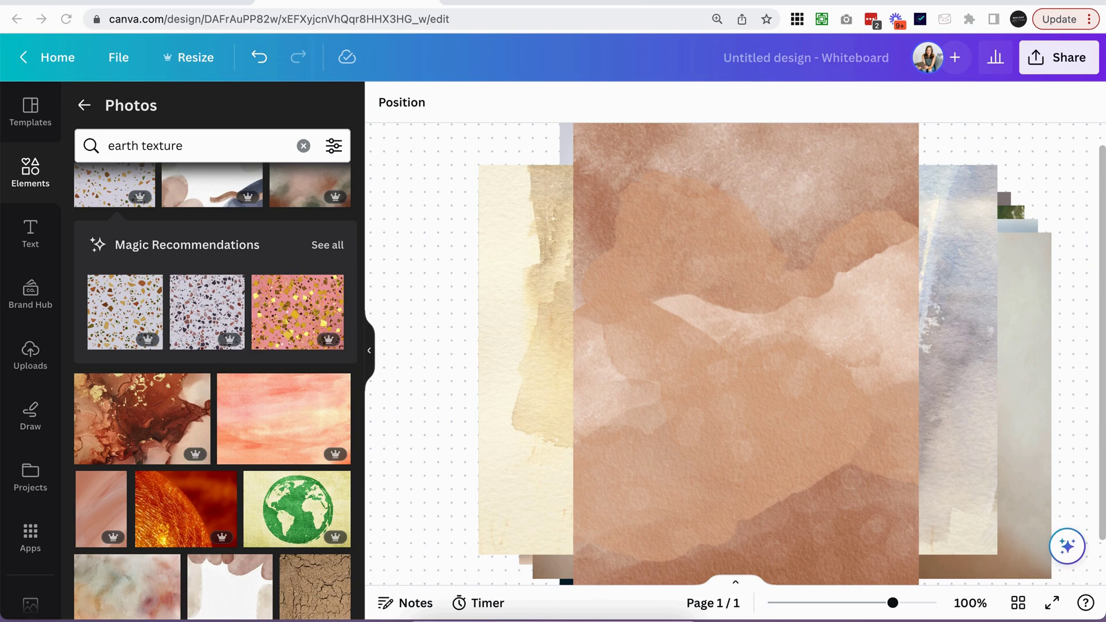
pyautogui.scroll(-5, 294, 298)
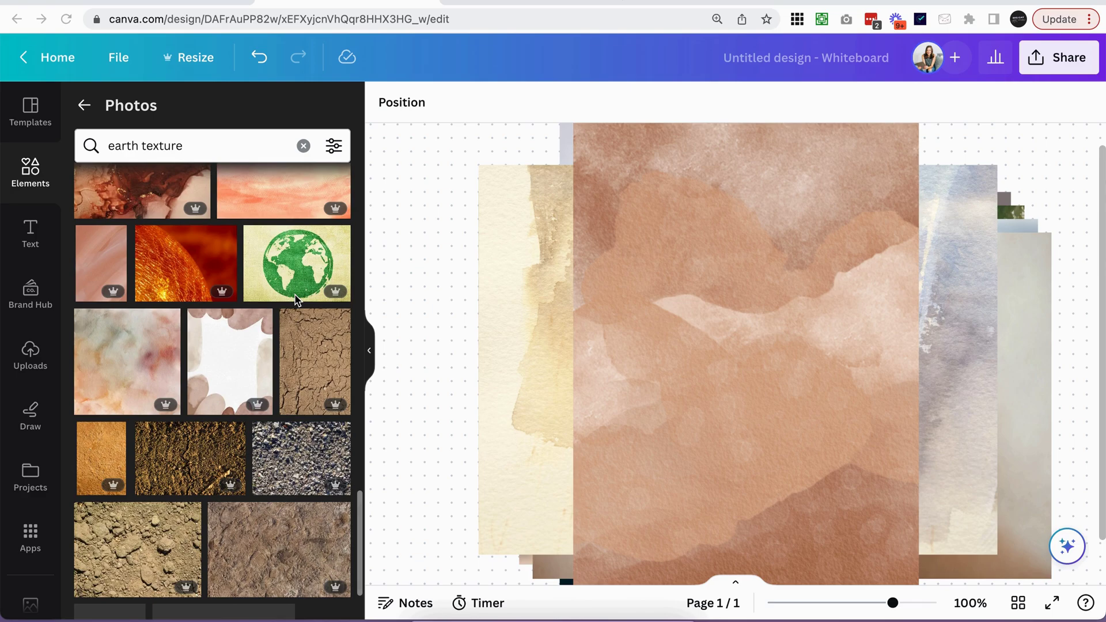
pyautogui.scroll(8, 295, 299)
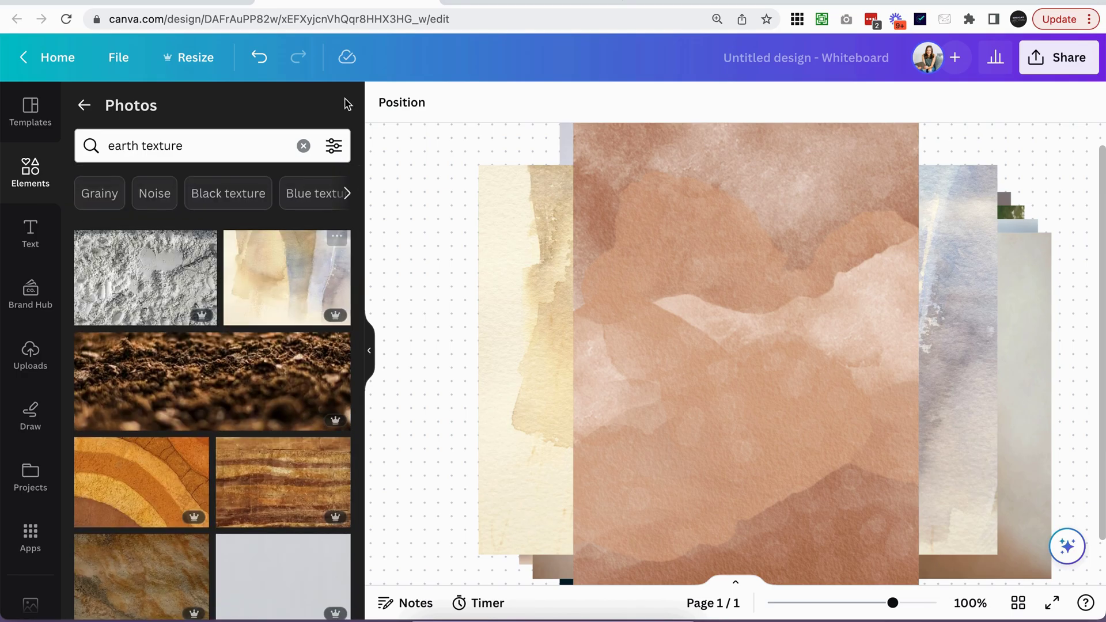
# - Clear the photo search and browse all recently used images
pyautogui.click(307, 145)
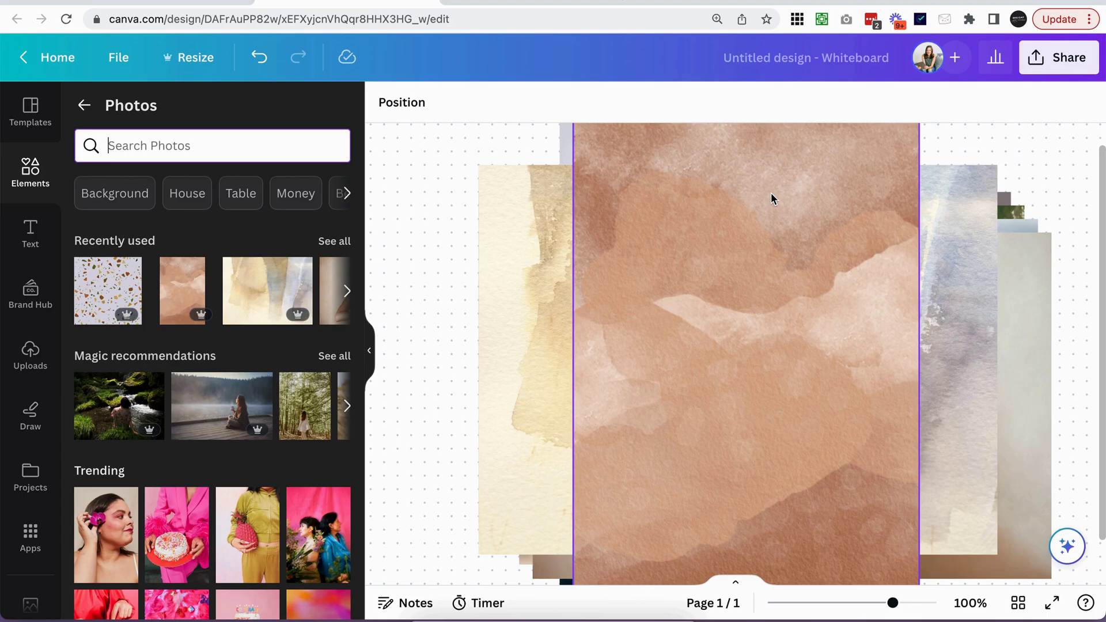
pyautogui.click(326, 243)
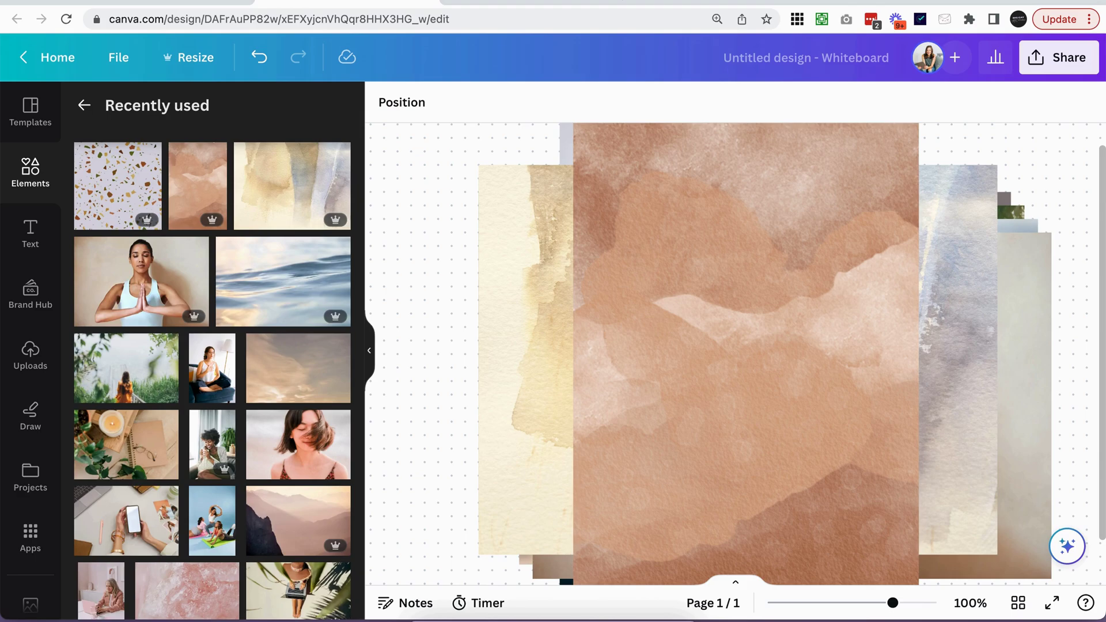
pyautogui.scroll(-1, 225, 387)
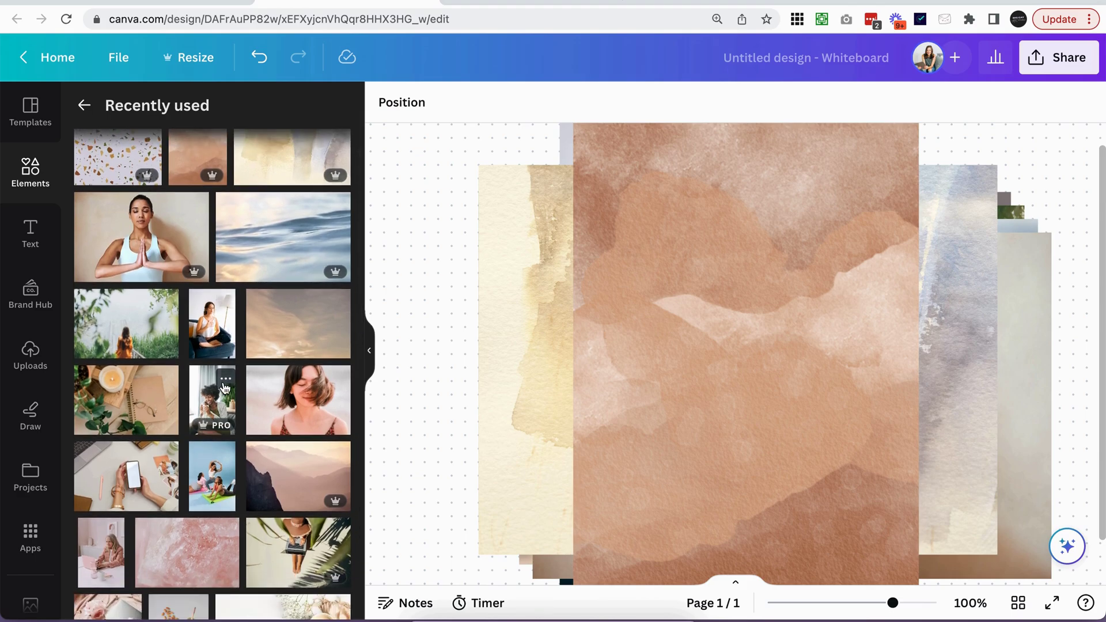
pyautogui.click(84, 105)
# - Search photos for 'yoga' and add the group class stretching on mats
pyautogui.click(173, 145)
pyautogui.write('yoga')
pyautogui.press('Return')
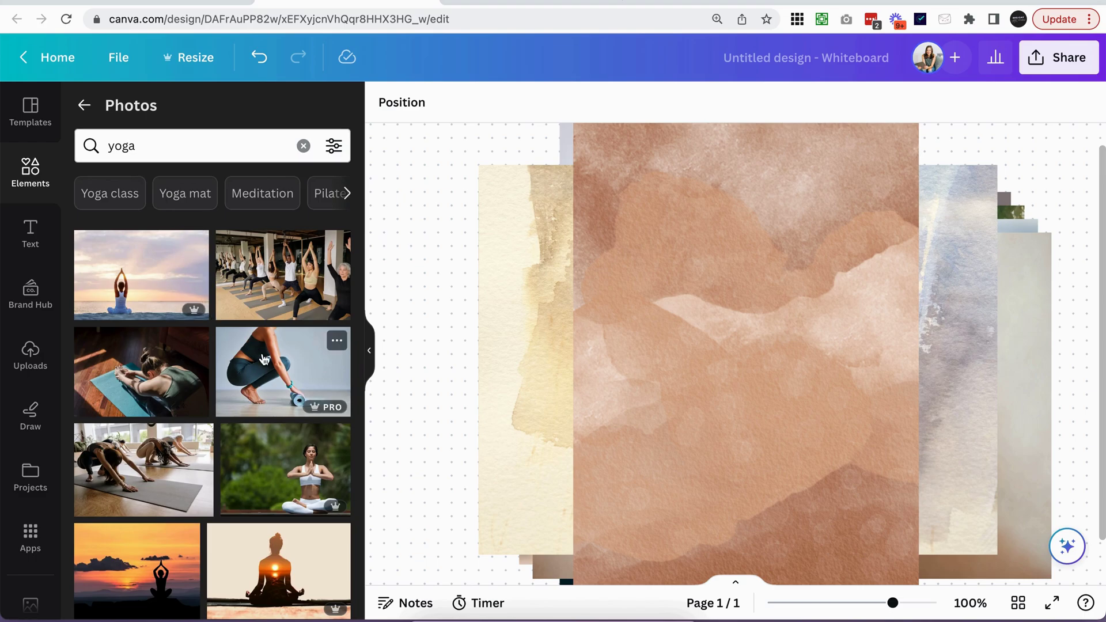
pyautogui.scroll(-3, 264, 359)
pyautogui.click(144, 395)
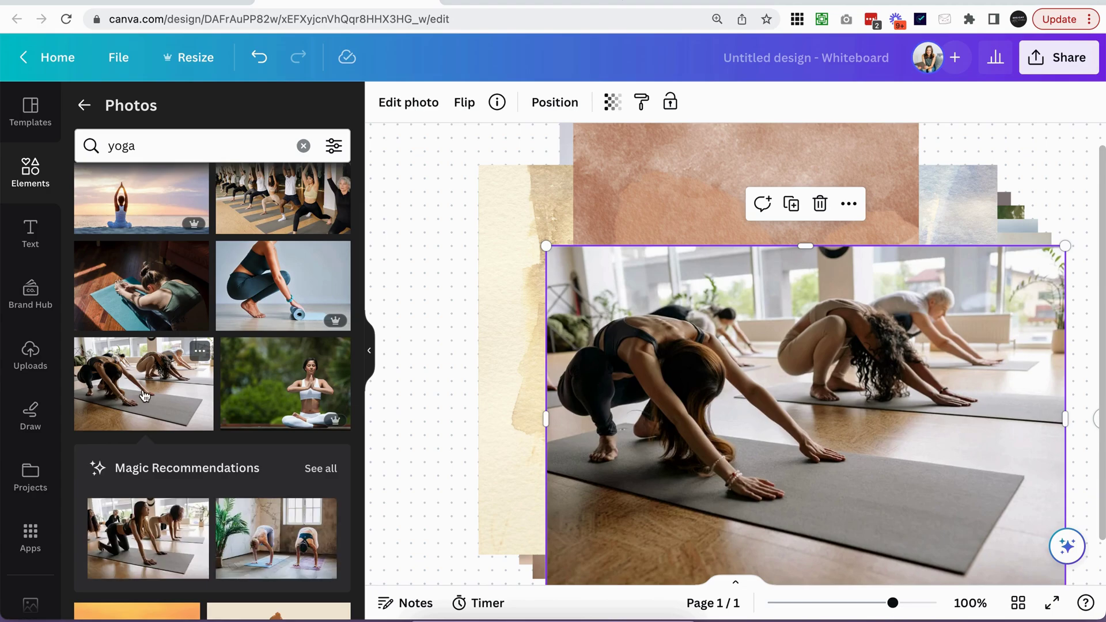
pyautogui.scroll(-5, 144, 396)
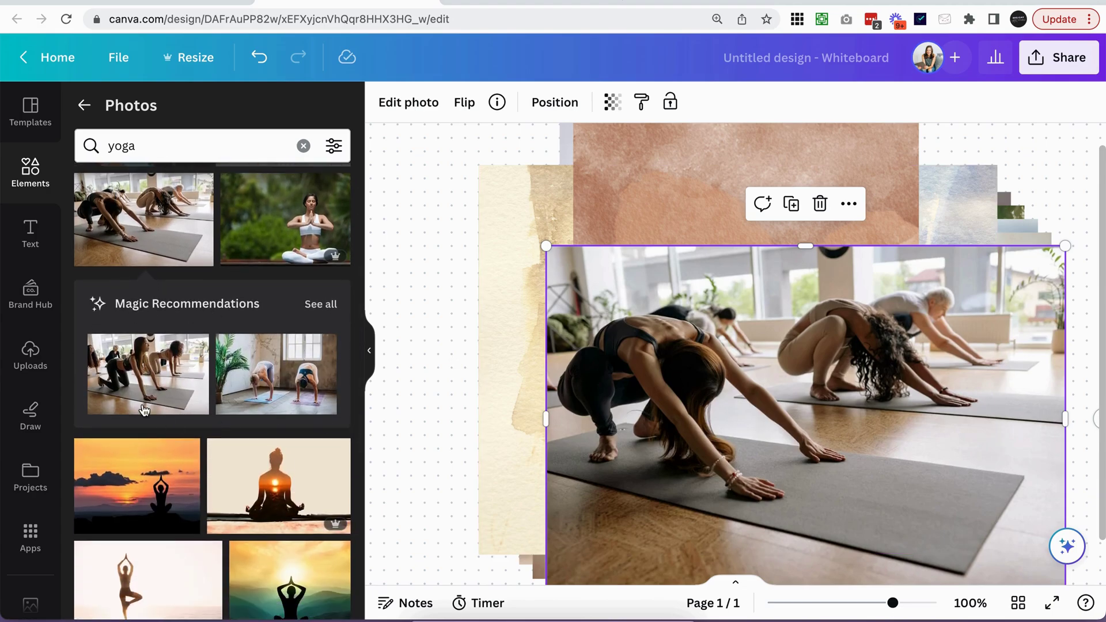
# - Add the three-women yoga photo from the Magic Recommendations
pyautogui.click(310, 310)
pyautogui.scroll(-3, 245, 336)
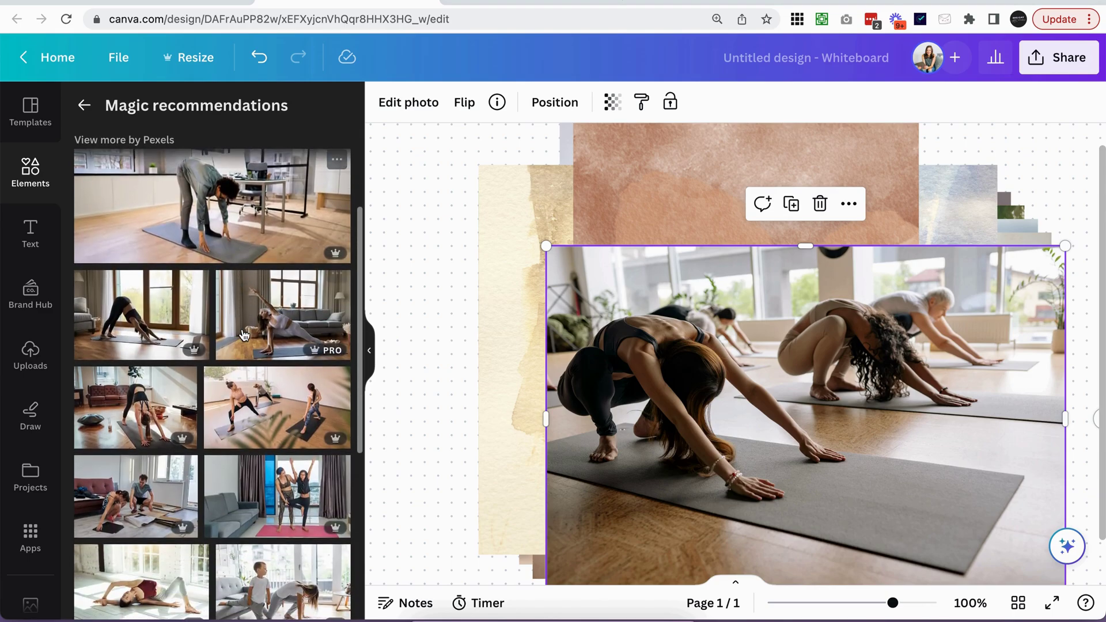
pyautogui.scroll(-2, 244, 336)
pyautogui.click(254, 305)
# - Add the seated arms-raised yoga photo and view all of its keywords
pyautogui.click(85, 110)
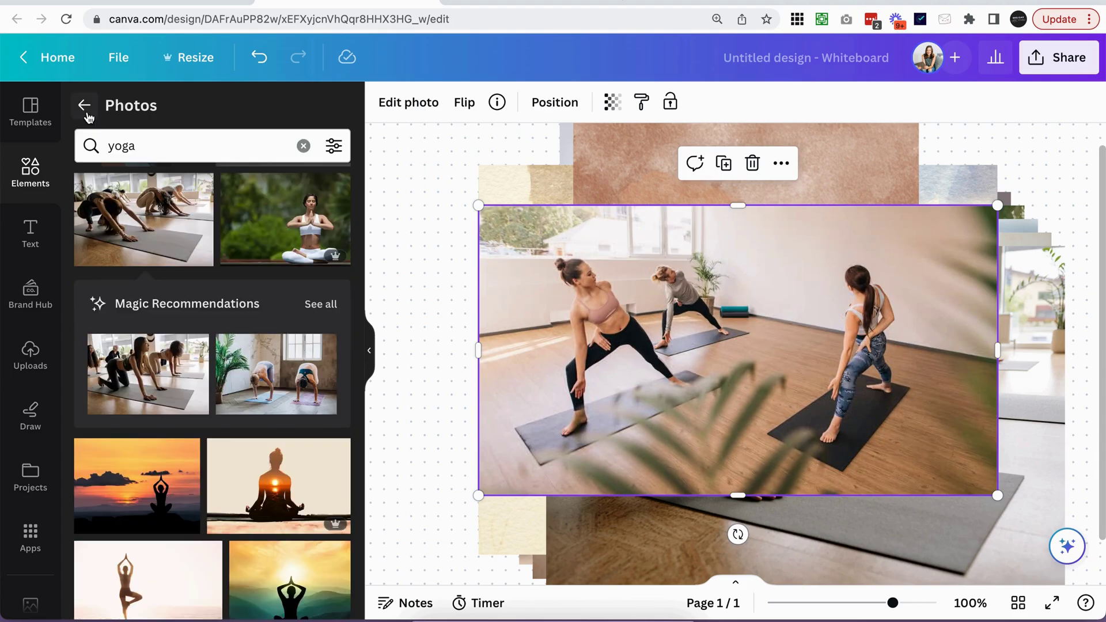
pyautogui.scroll(-4, 222, 400)
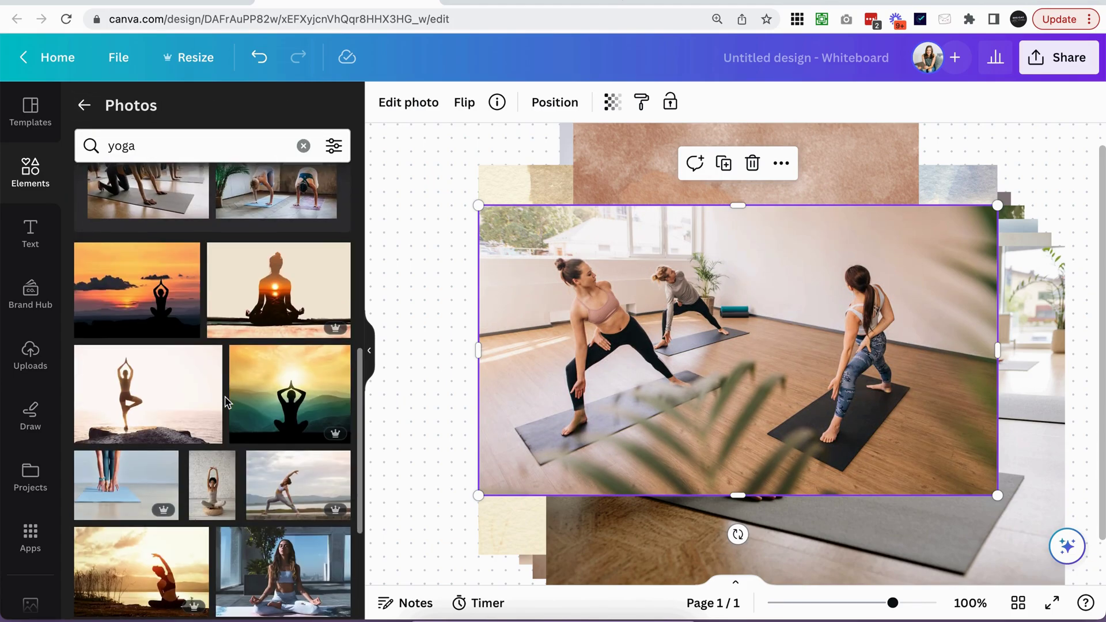
pyautogui.click(218, 485)
pyautogui.scroll(-2, 218, 486)
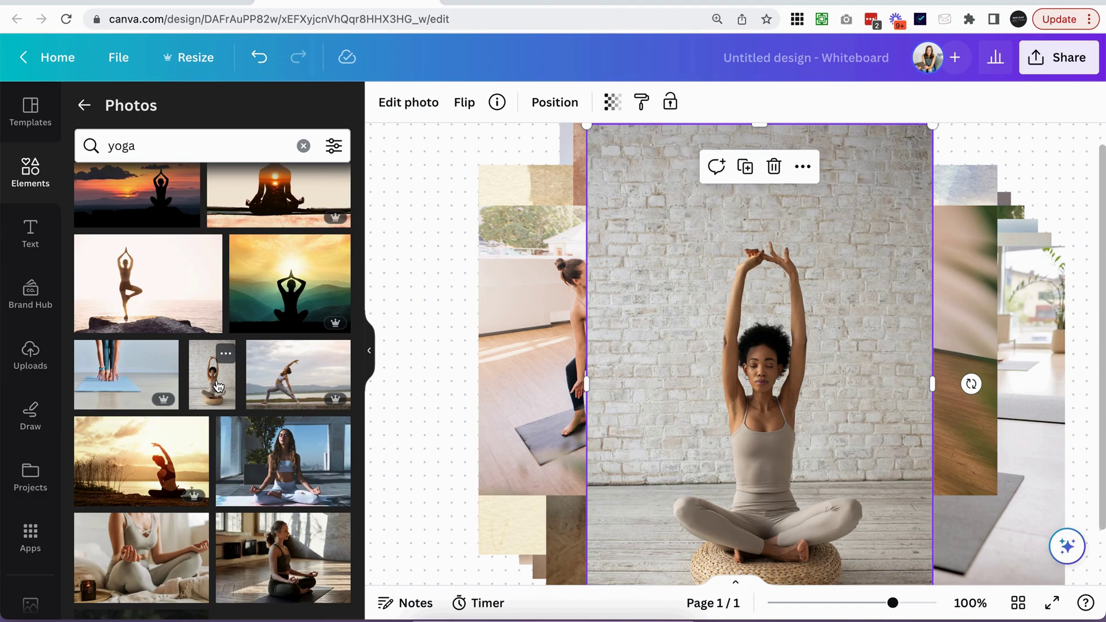
pyautogui.click(220, 385)
pyautogui.click(226, 357)
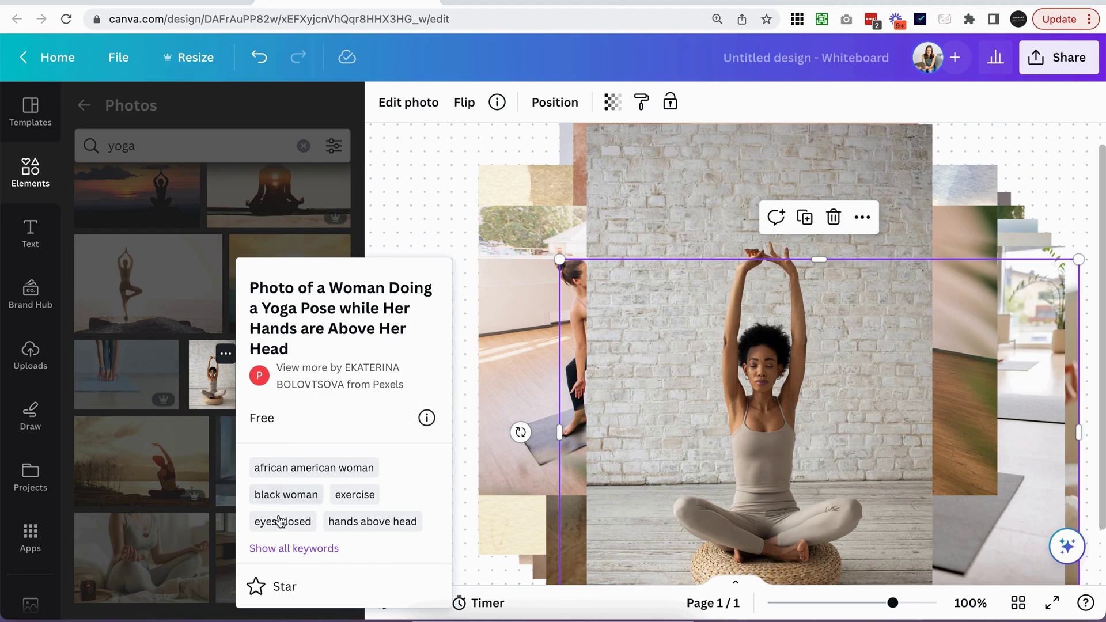
pyautogui.click(305, 553)
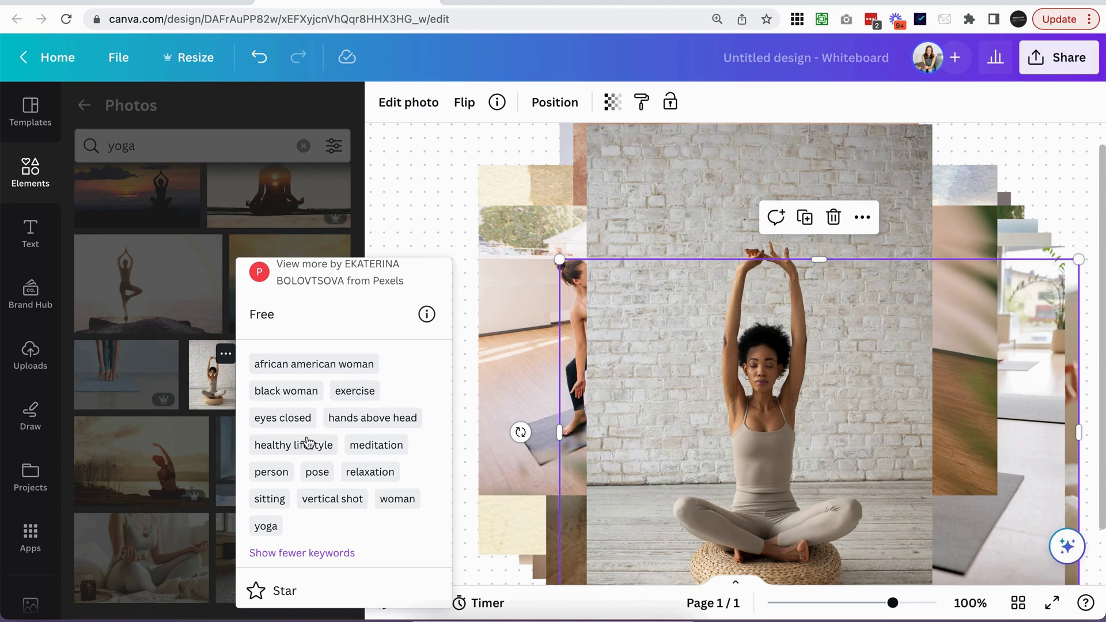
# - Browse photos for the 'healthy lifestyle' keyword, then clear the search
pyautogui.click(291, 445)
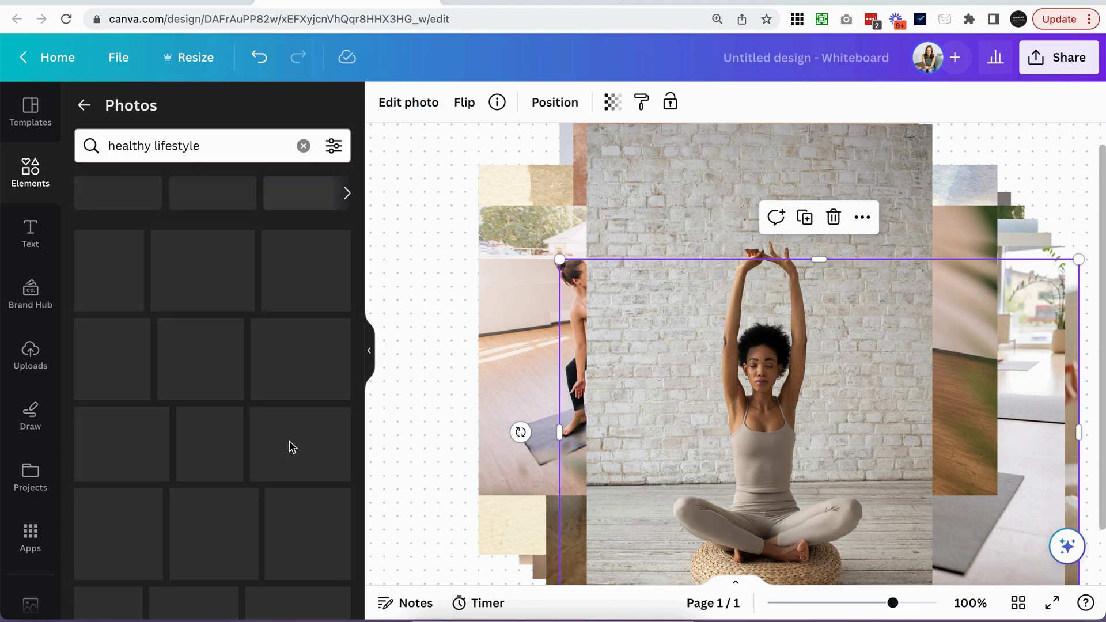
pyautogui.scroll(-10, 291, 447)
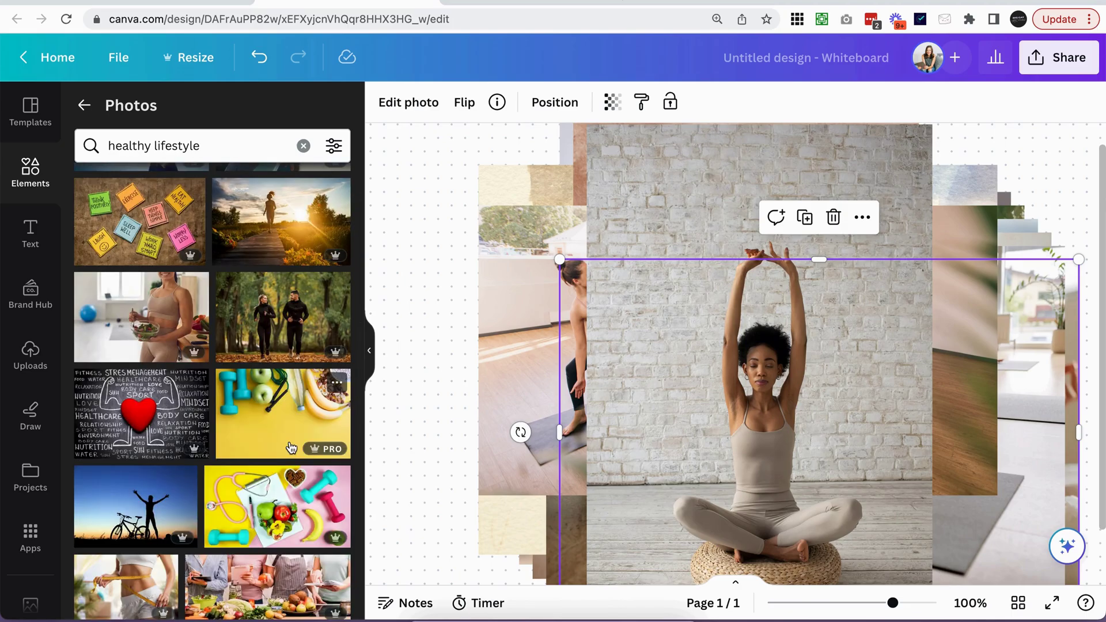
pyautogui.scroll(-2, 291, 447)
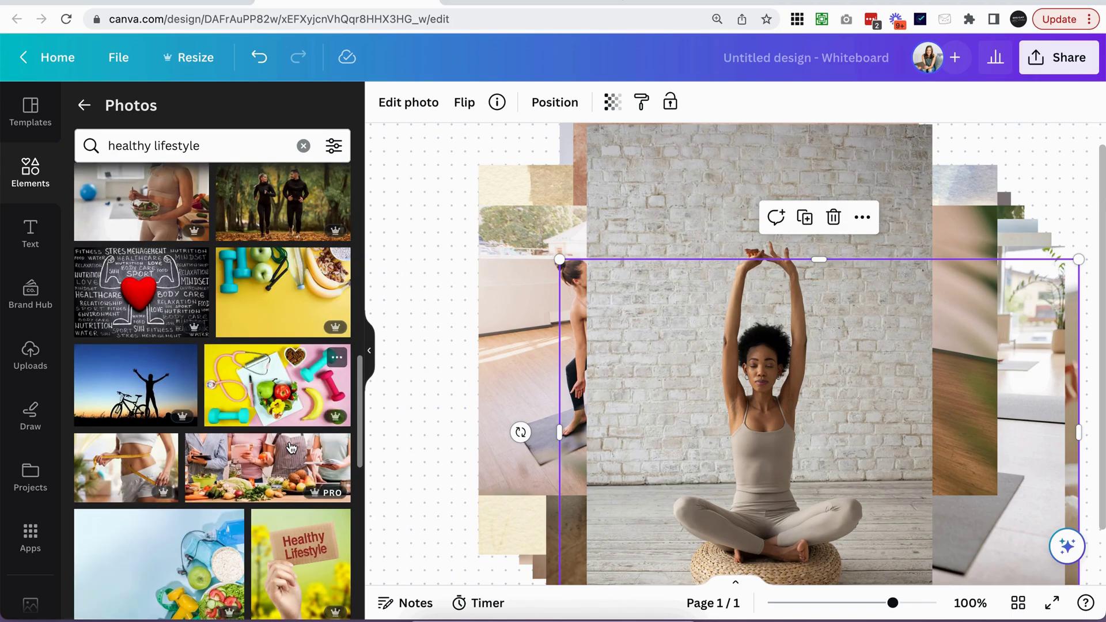
pyautogui.click(303, 147)
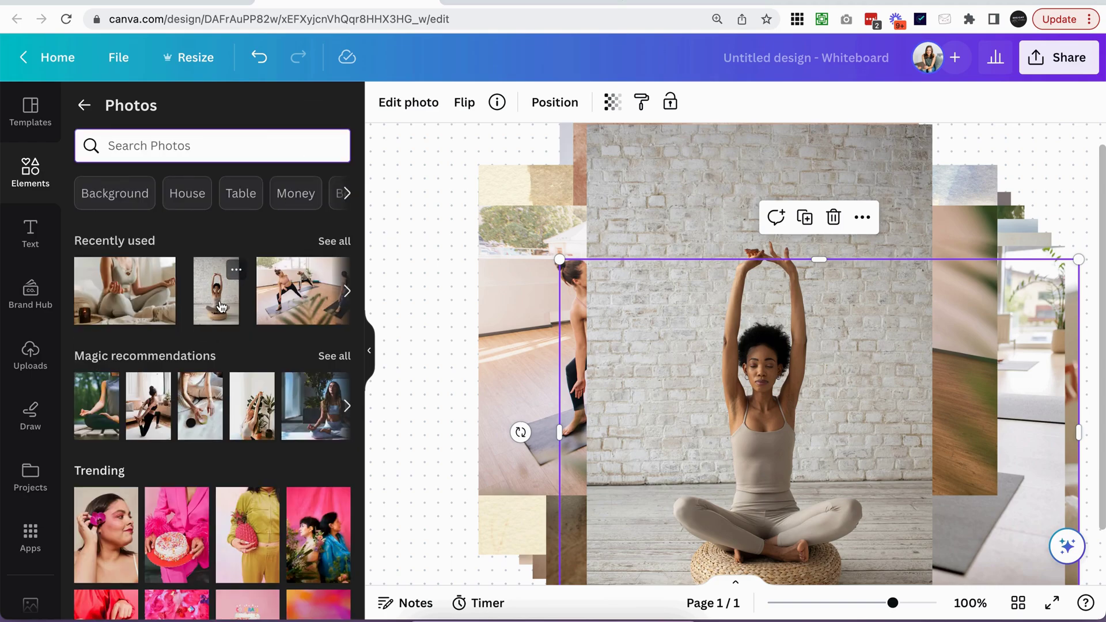
# - Browse more work by the seated yoga photo's author, then return to the elements overview
pyautogui.click(237, 273)
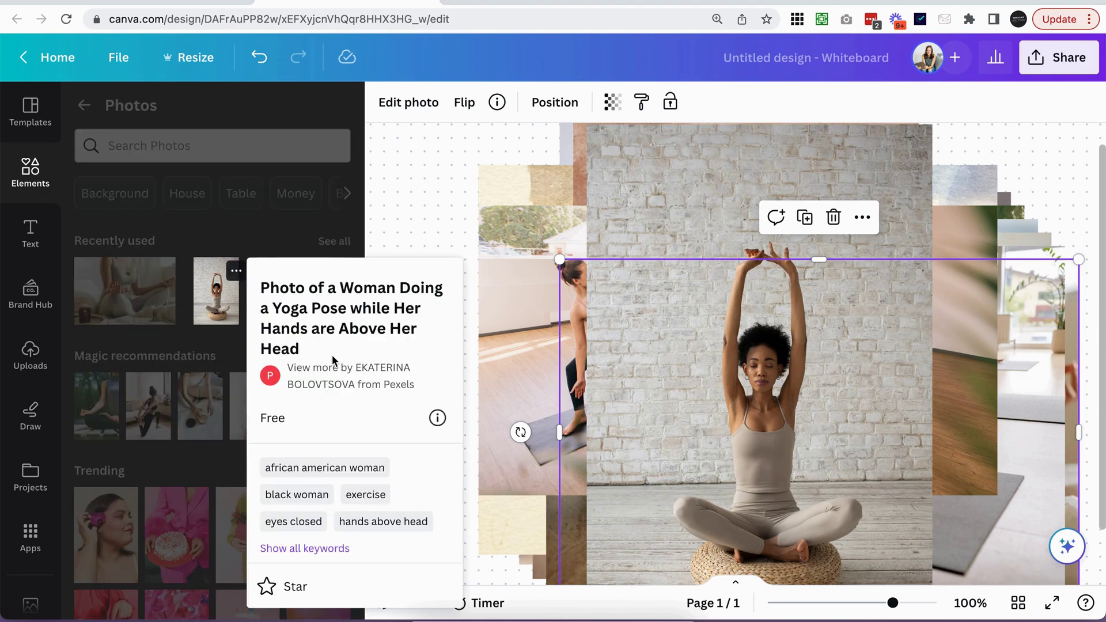
pyautogui.click(383, 368)
pyautogui.scroll(-5, 264, 392)
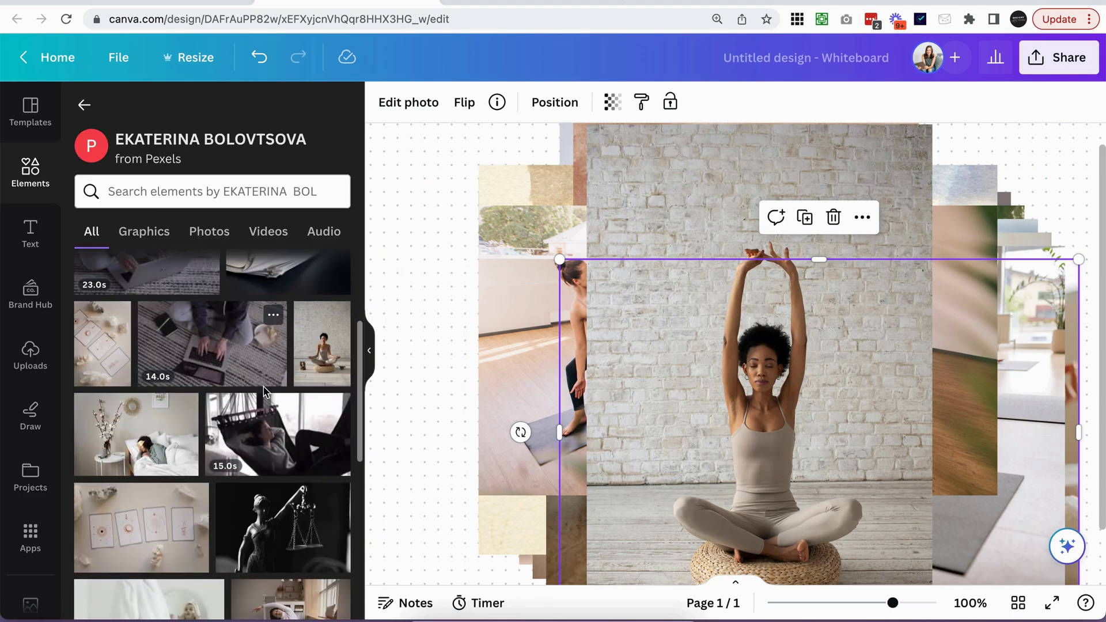
pyautogui.scroll(-10, 264, 392)
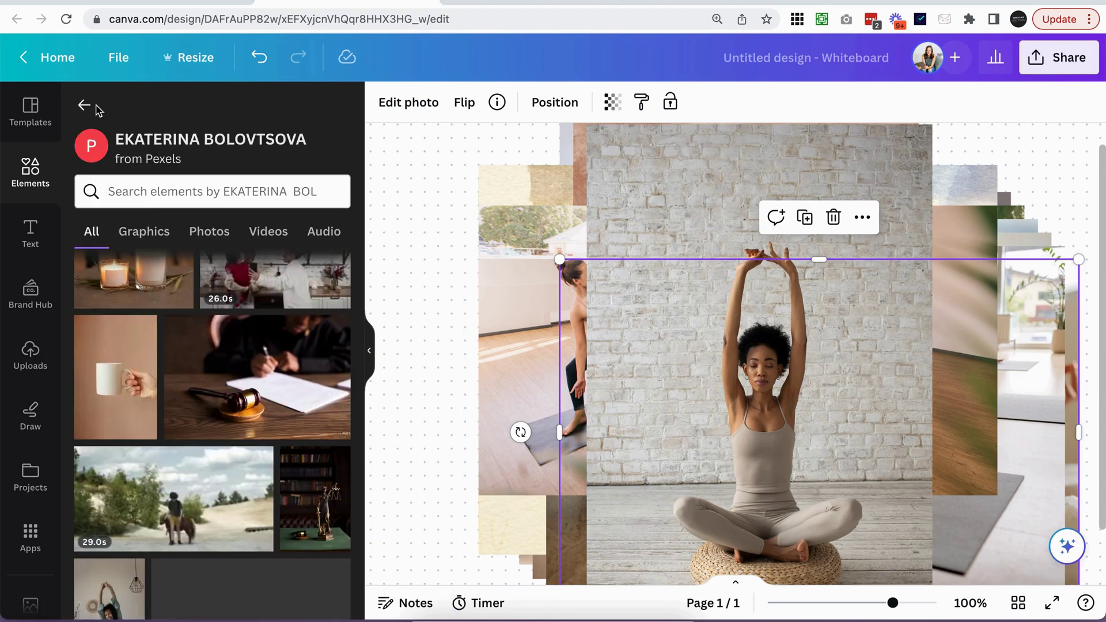
pyautogui.click(85, 106)
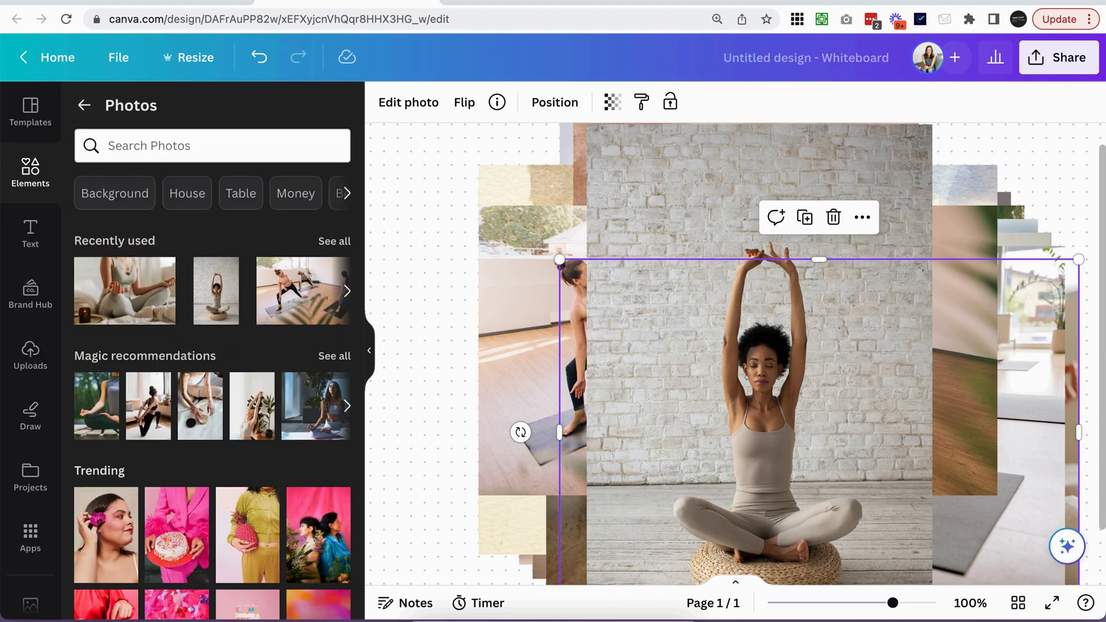
pyautogui.click(84, 105)
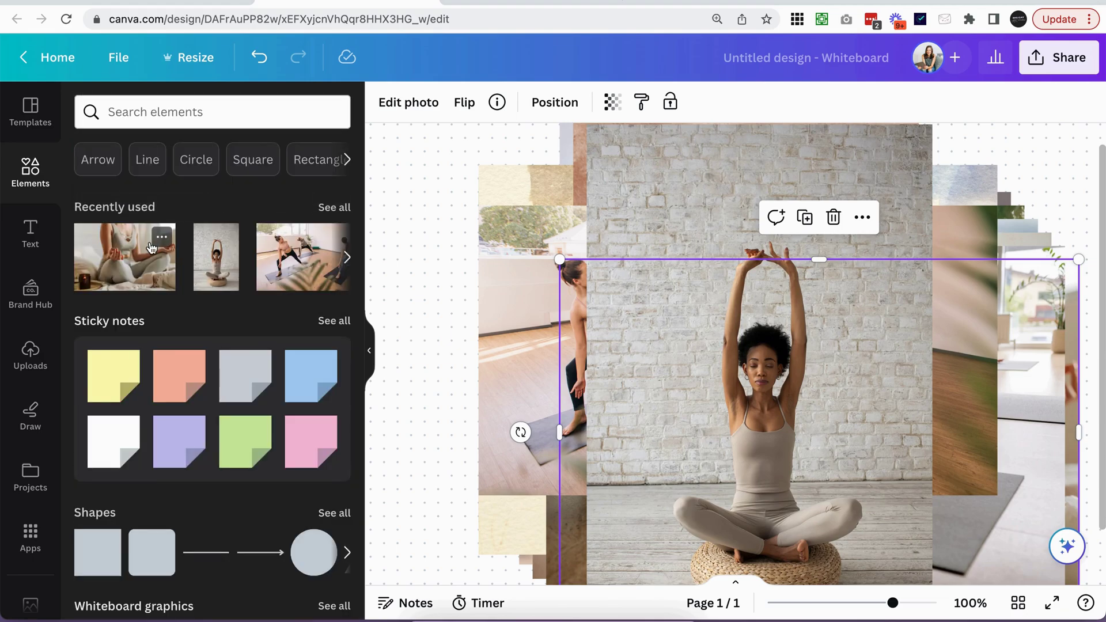
# - Add two thin leaf-branch graphics and place them along the board's left edge
pyautogui.scroll(-3, 151, 247)
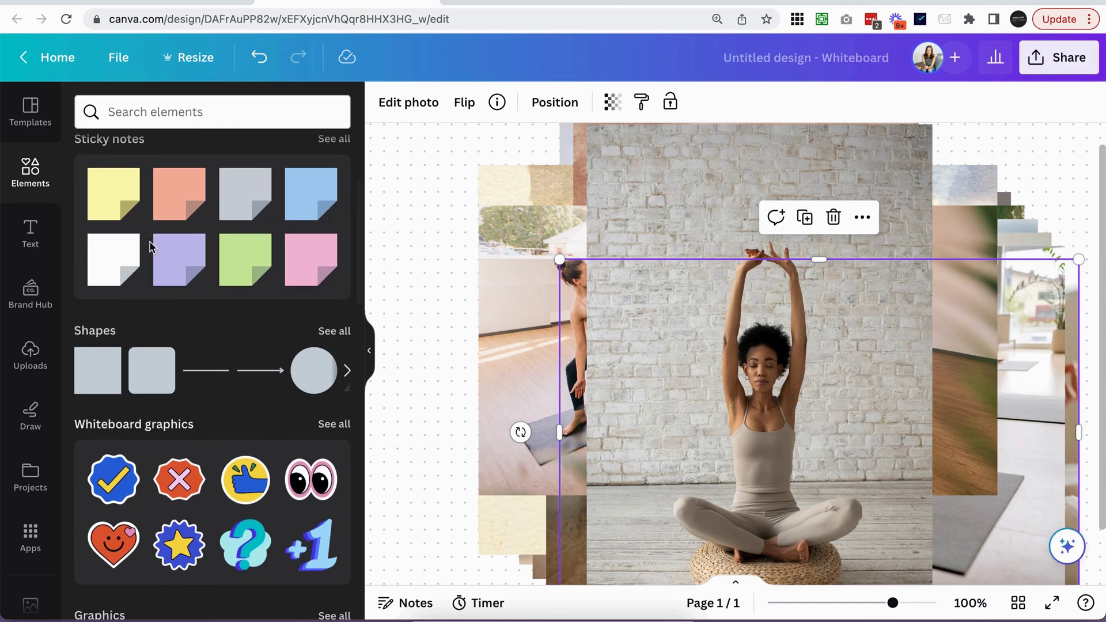
pyautogui.scroll(-3, 151, 248)
pyautogui.scroll(-2, 161, 219)
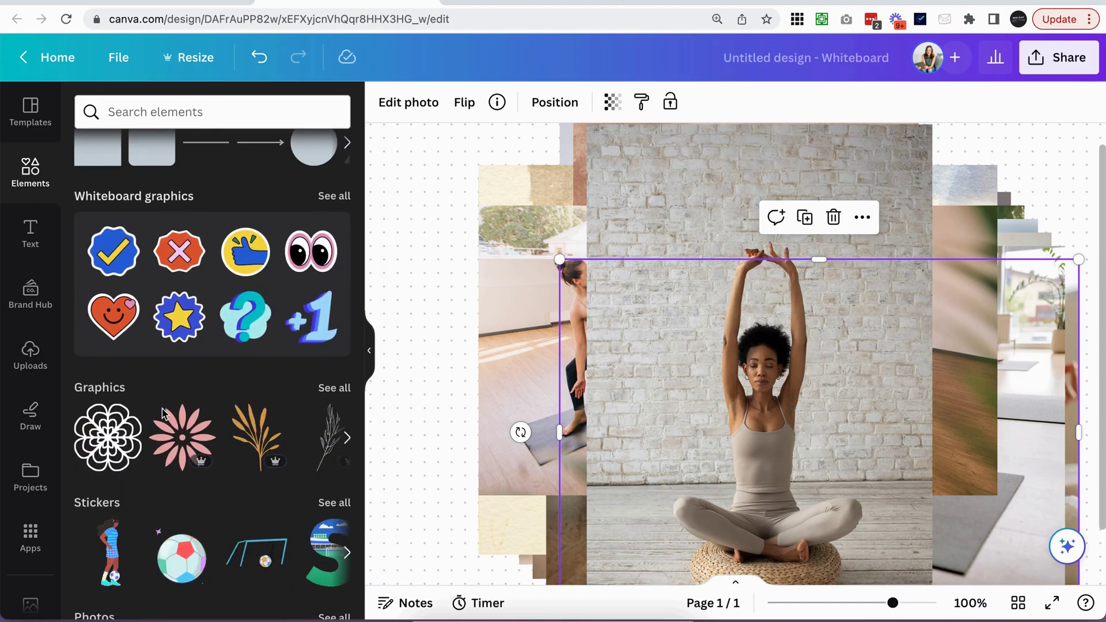
pyautogui.click(334, 388)
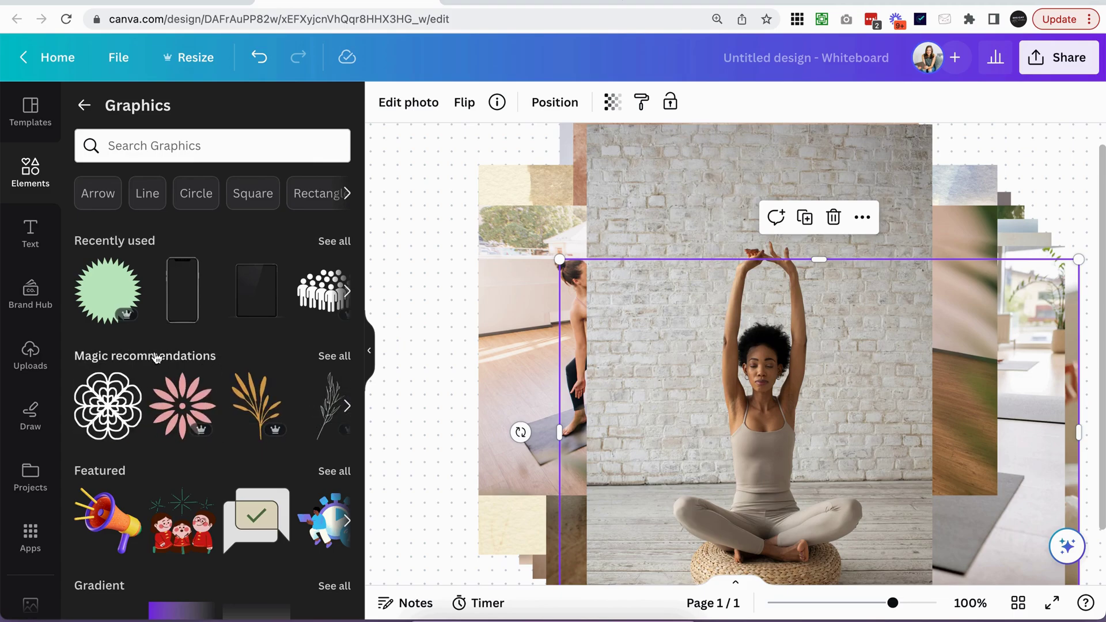
pyautogui.hscroll(5, 207, 410)
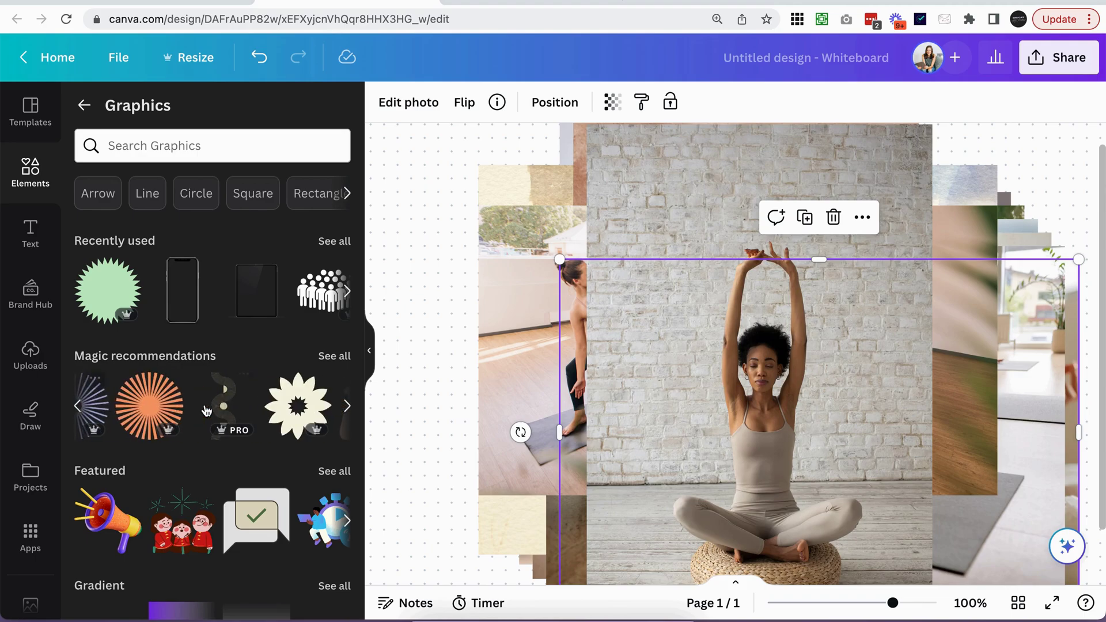
pyautogui.hscroll(3, 206, 411)
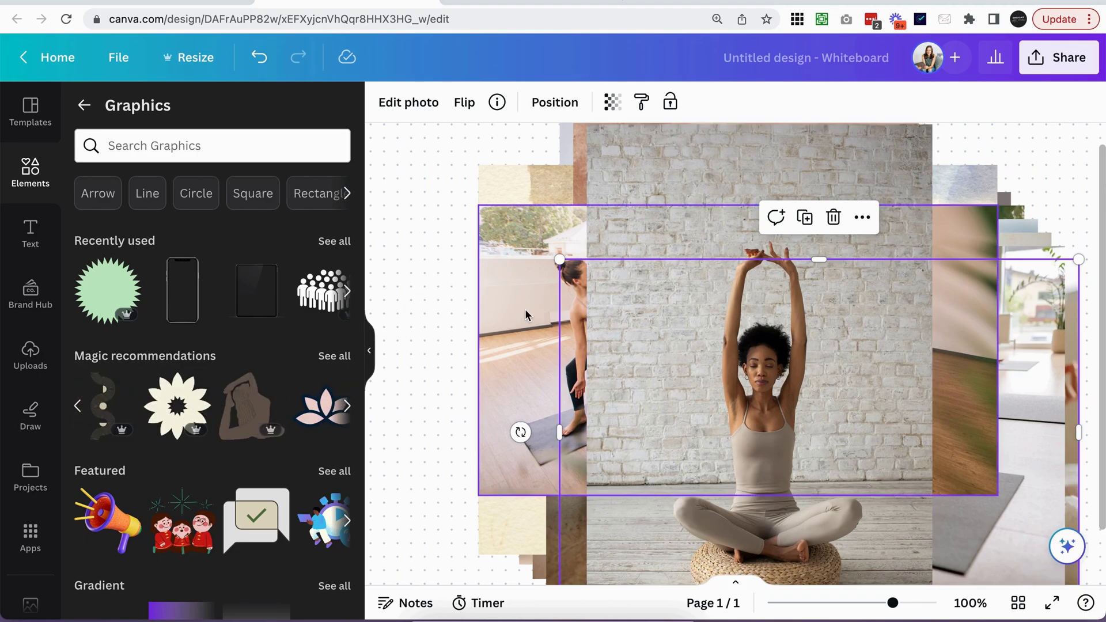
pyautogui.hscroll(10, 196, 416)
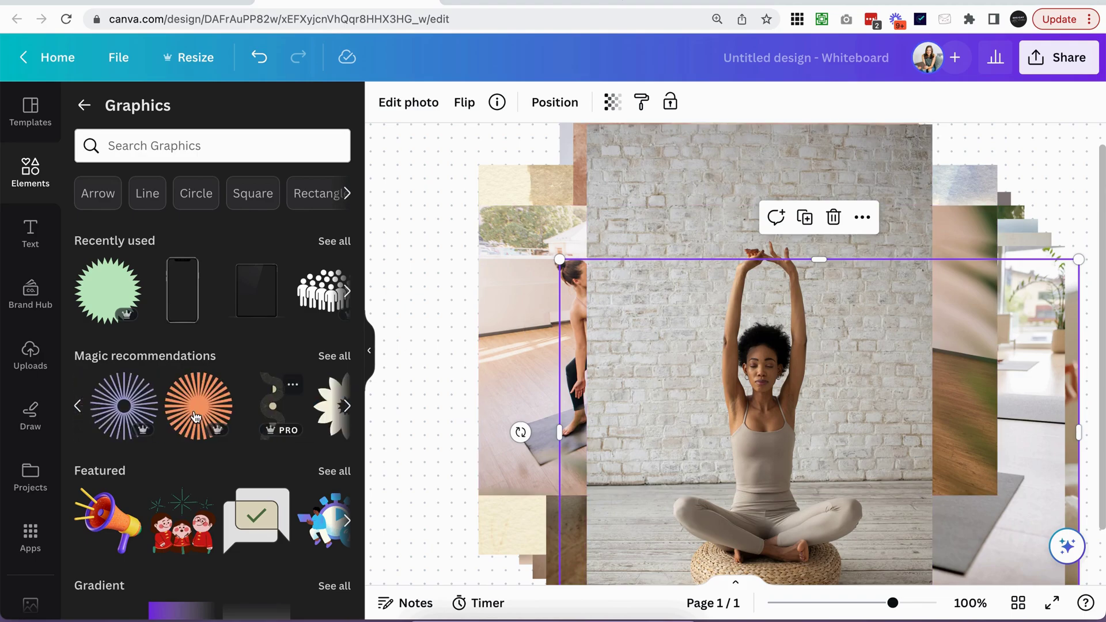
pyautogui.click(196, 416)
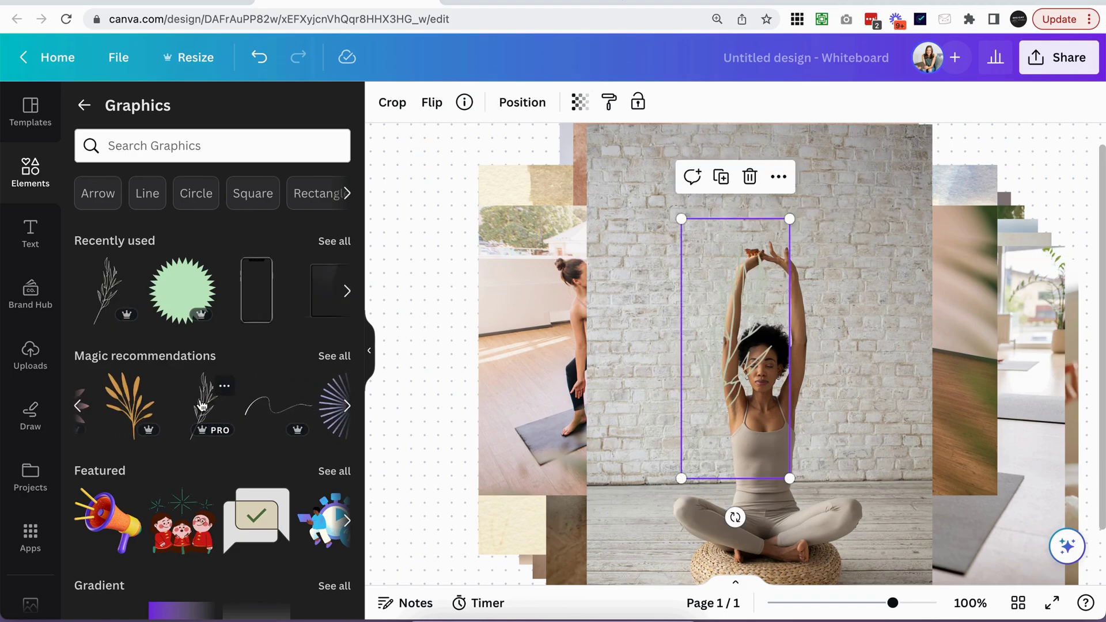
pyautogui.moveTo(728, 340); pyautogui.dragTo(446, 286)
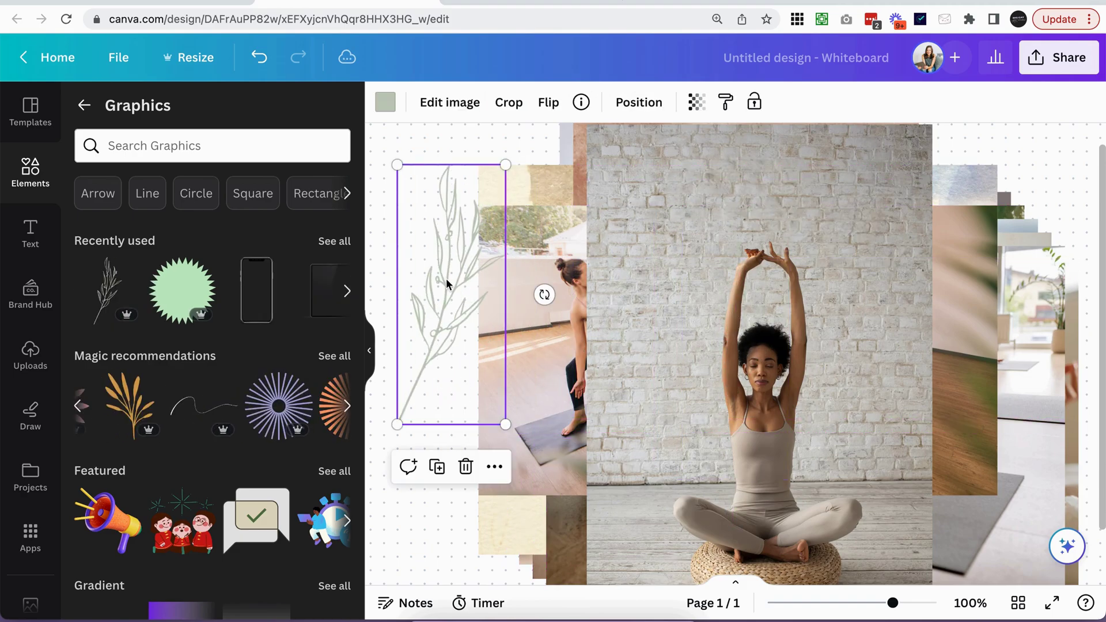
pyautogui.hscroll(2, 251, 404)
pyautogui.click(251, 405)
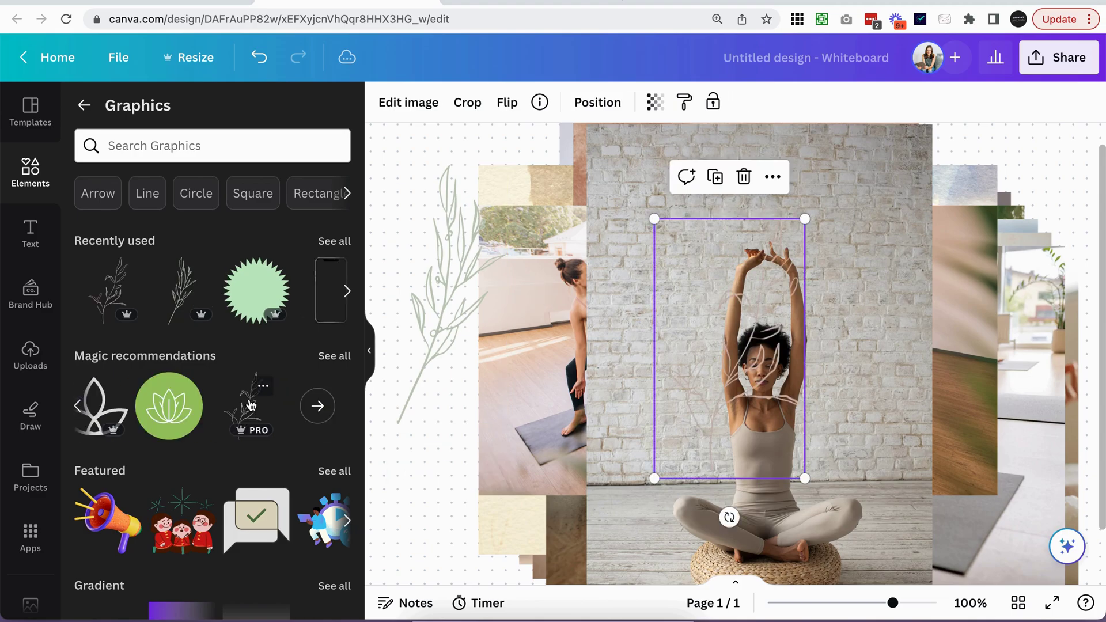
pyautogui.moveTo(561, 369); pyautogui.dragTo(437, 455)
# - Search graphics for 'yoga' and add the line-art yoga figure over the centre photo
pyautogui.click(169, 148)
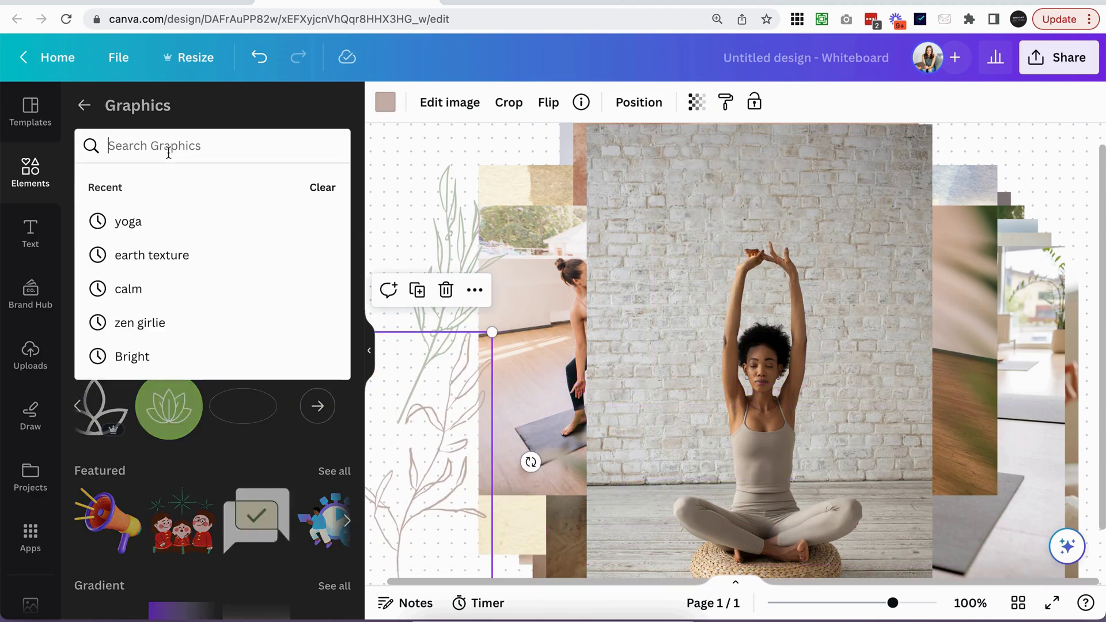
pyautogui.click(273, 118)
pyautogui.click(273, 145)
pyautogui.click(127, 179)
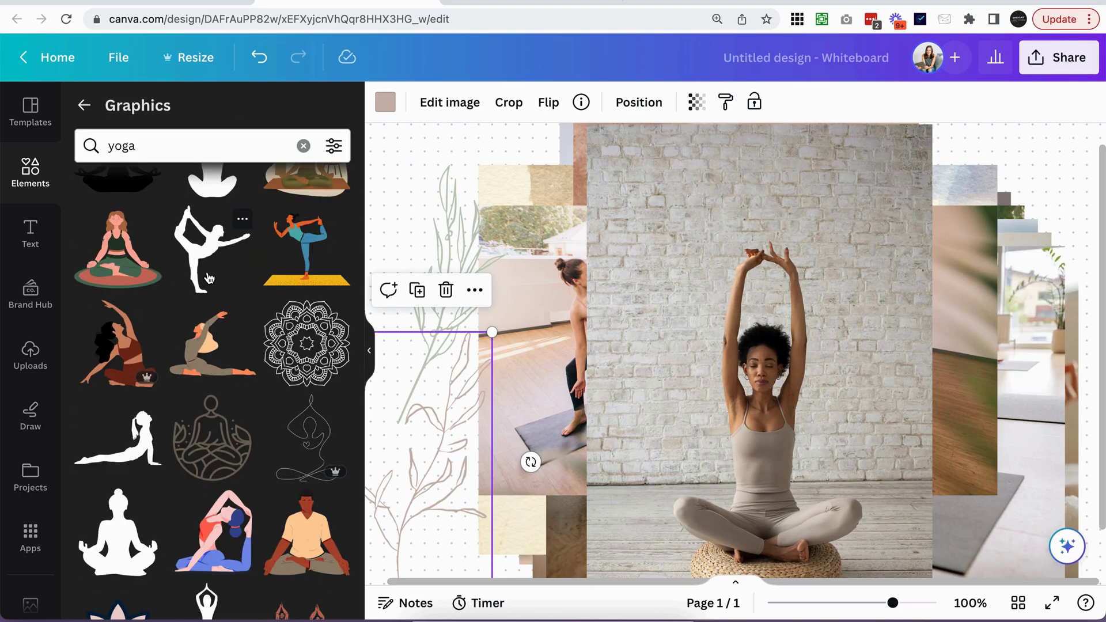
pyautogui.click(297, 438)
pyautogui.scroll(-3, 294, 435)
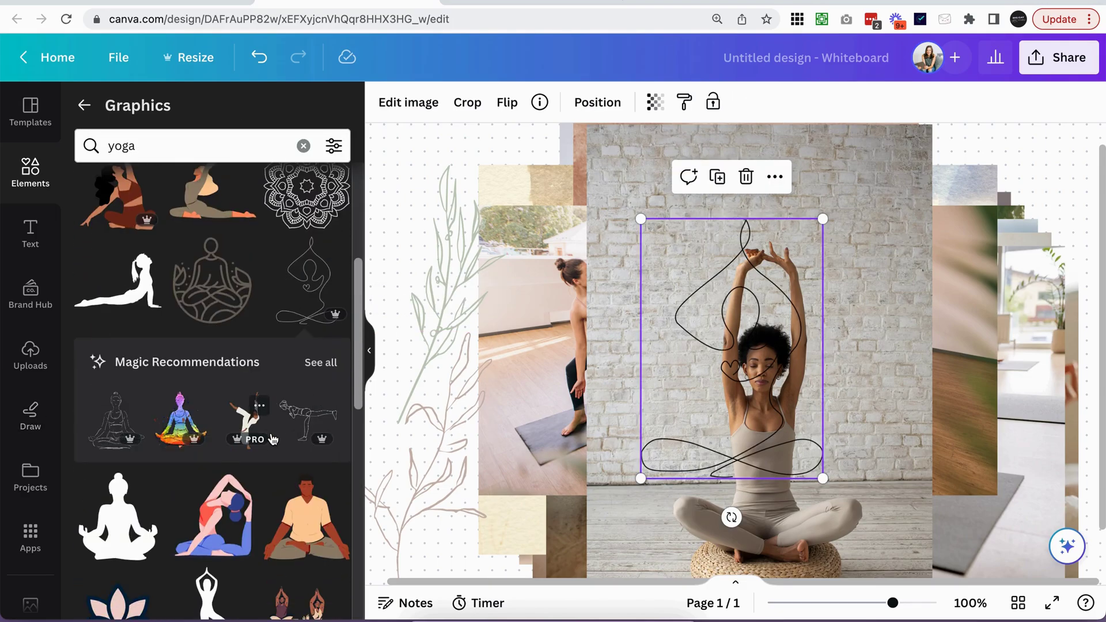
pyautogui.click(84, 104)
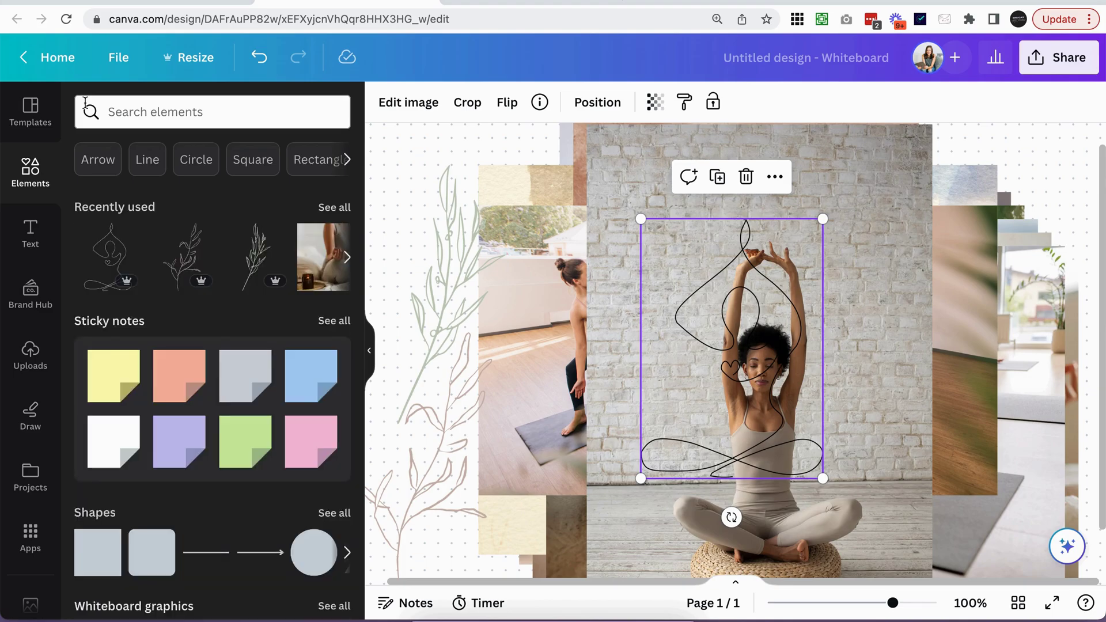
# - Search videos for 'yoga', put the kitchen lunge clip in the centre frame, and pause it
pyautogui.scroll(-10, 129, 279)
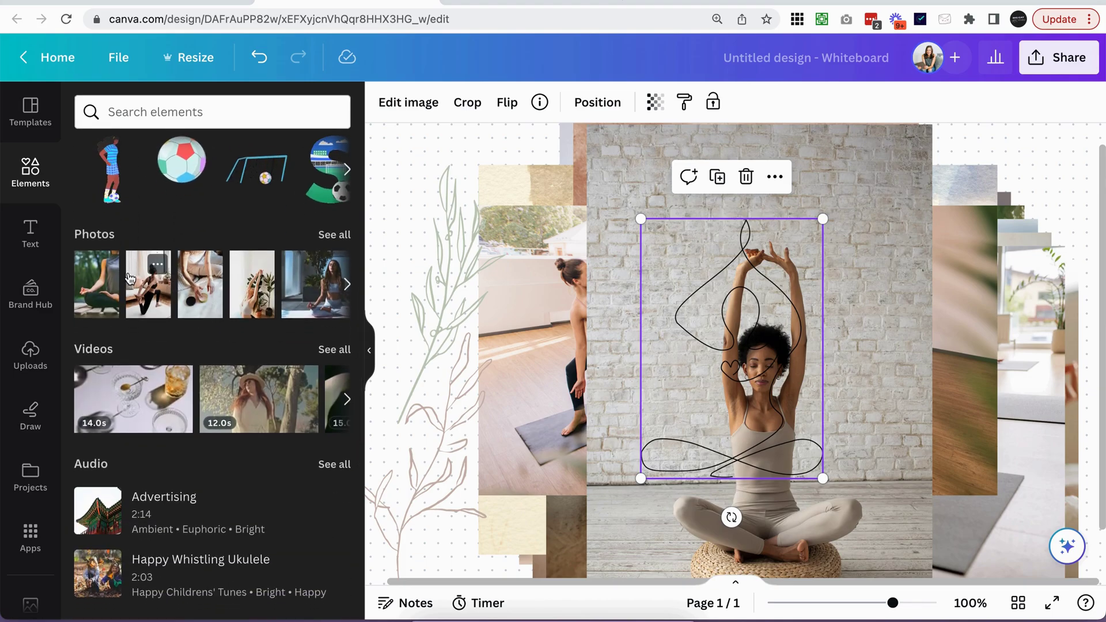
pyautogui.click(334, 349)
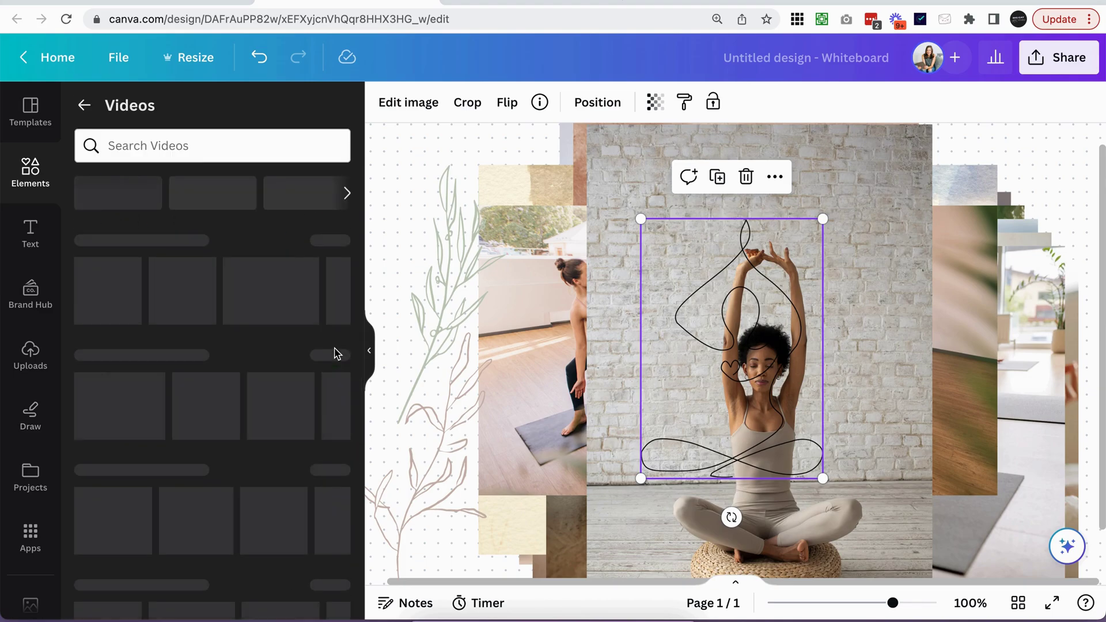
pyautogui.click(185, 146)
pyautogui.write('yoga')
pyautogui.press('Return')
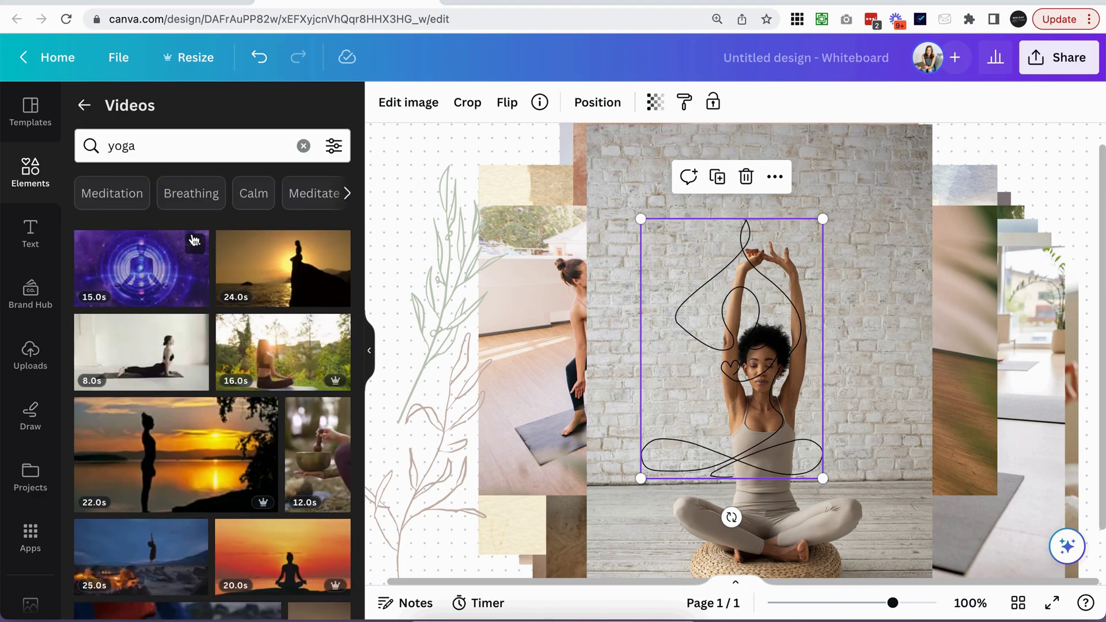
pyautogui.scroll(-3, 180, 301)
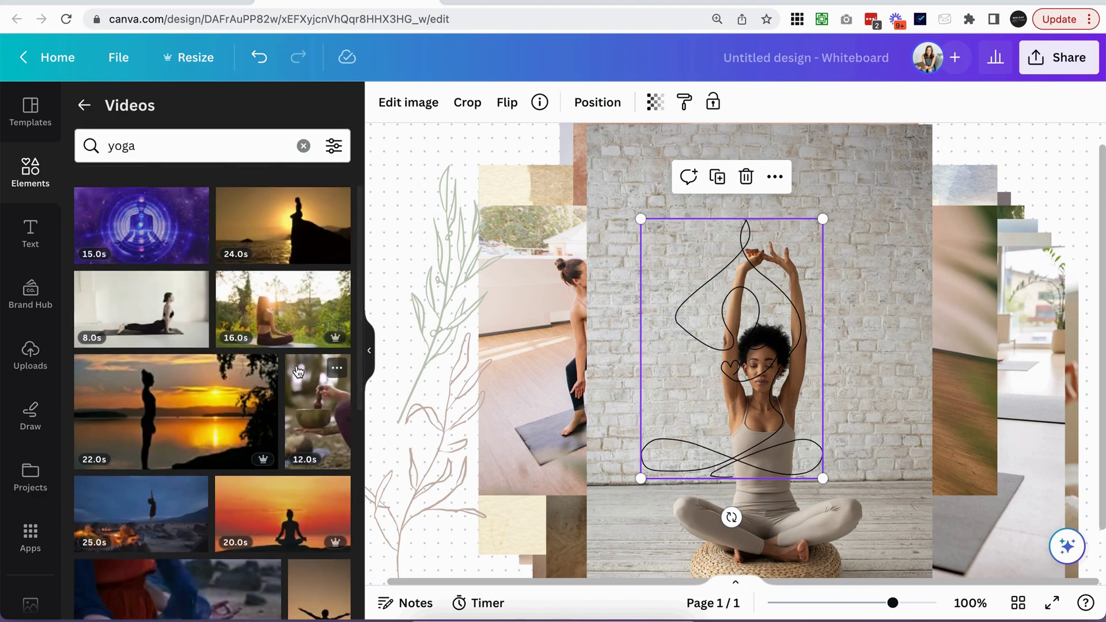
pyautogui.scroll(-5, 192, 308)
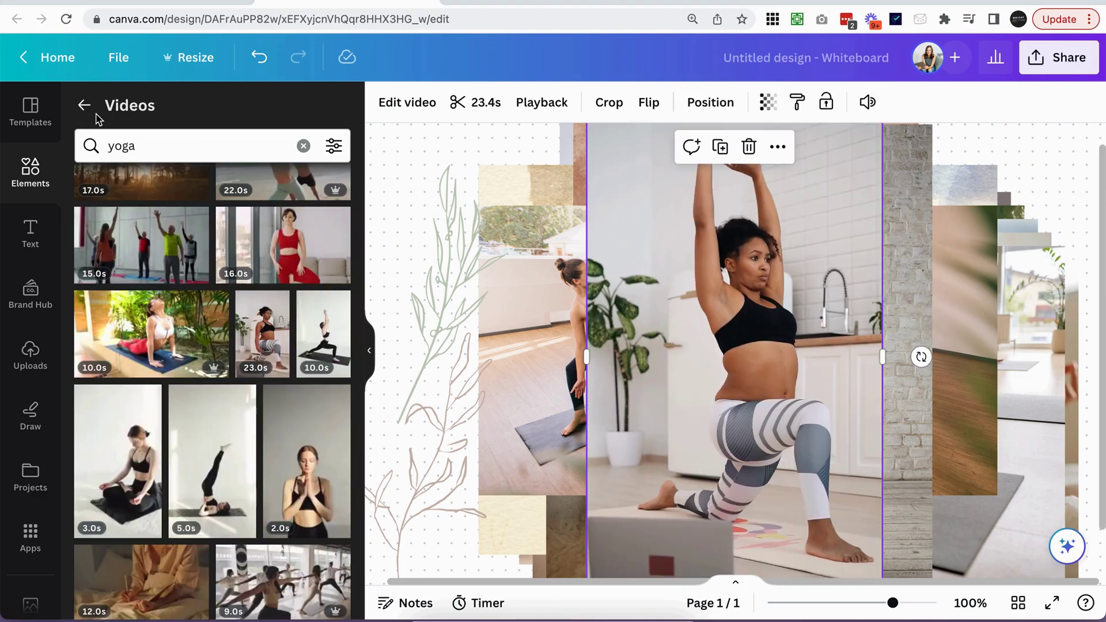
pyautogui.click(86, 106)
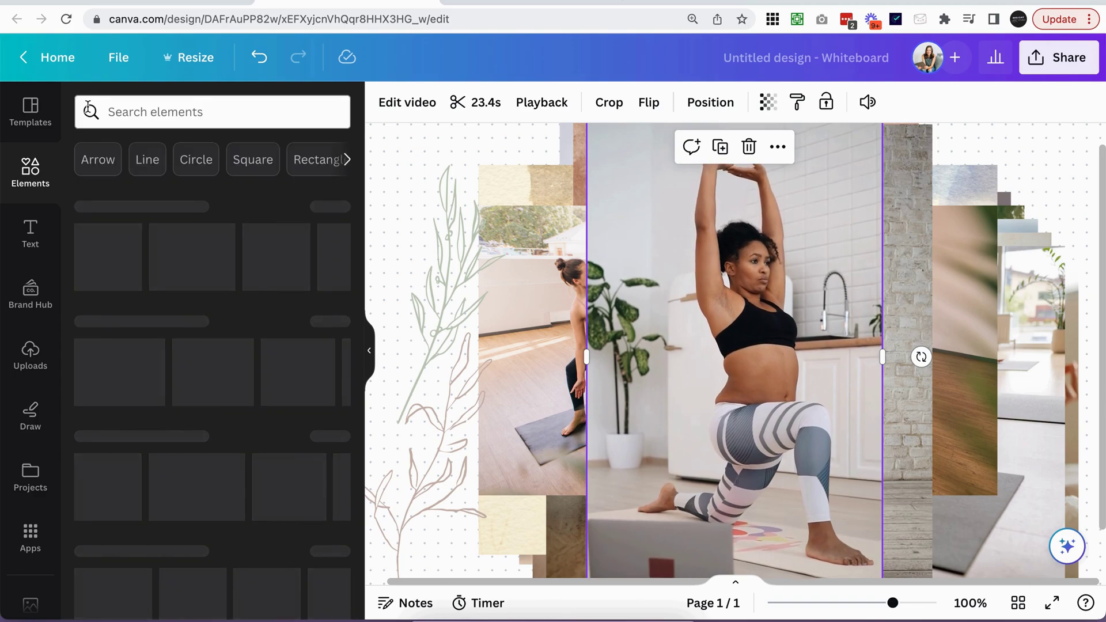
pyautogui.moveTo(737, 276)
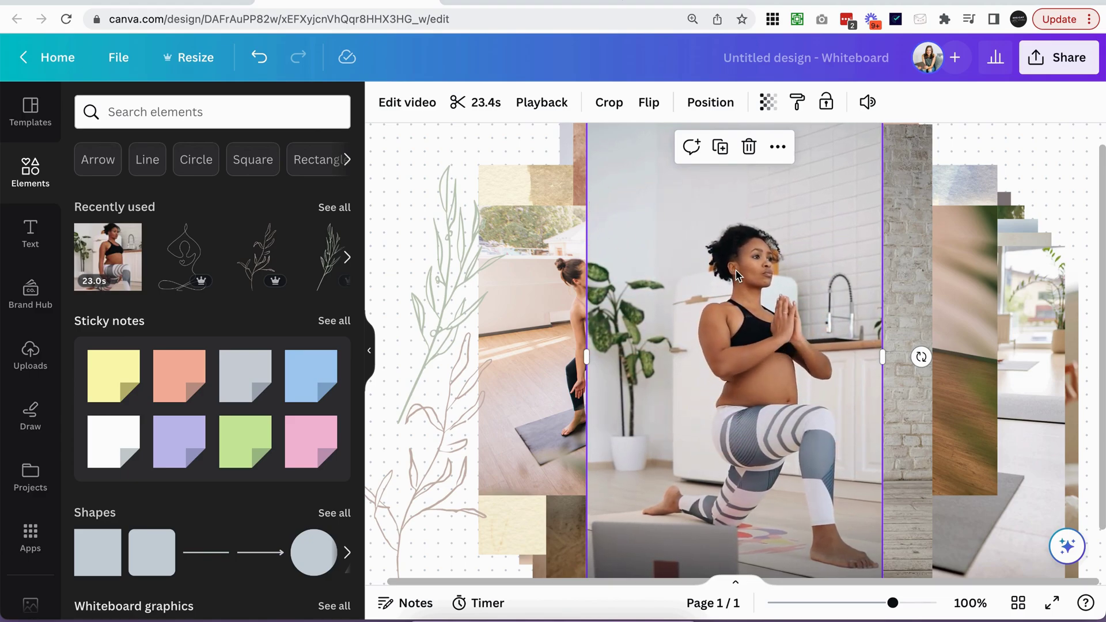
pyautogui.click(730, 348)
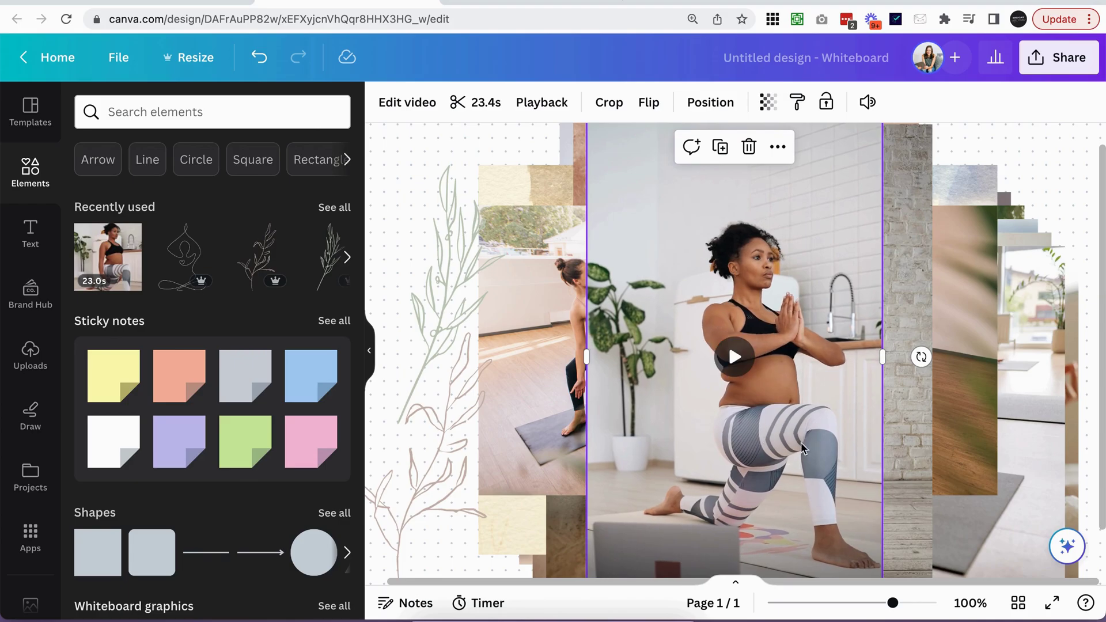
pyautogui.scroll(-5, 228, 452)
pyautogui.scroll(5, 251, 183)
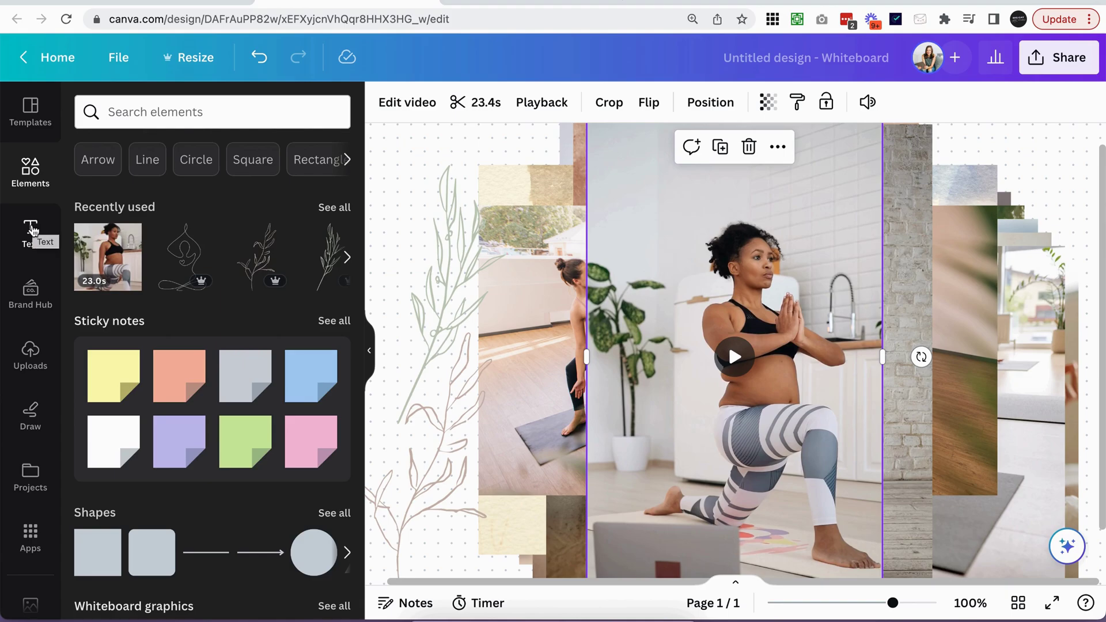
# - Add the pink "You're Invited!" script text from the text styles
pyautogui.click(33, 228)
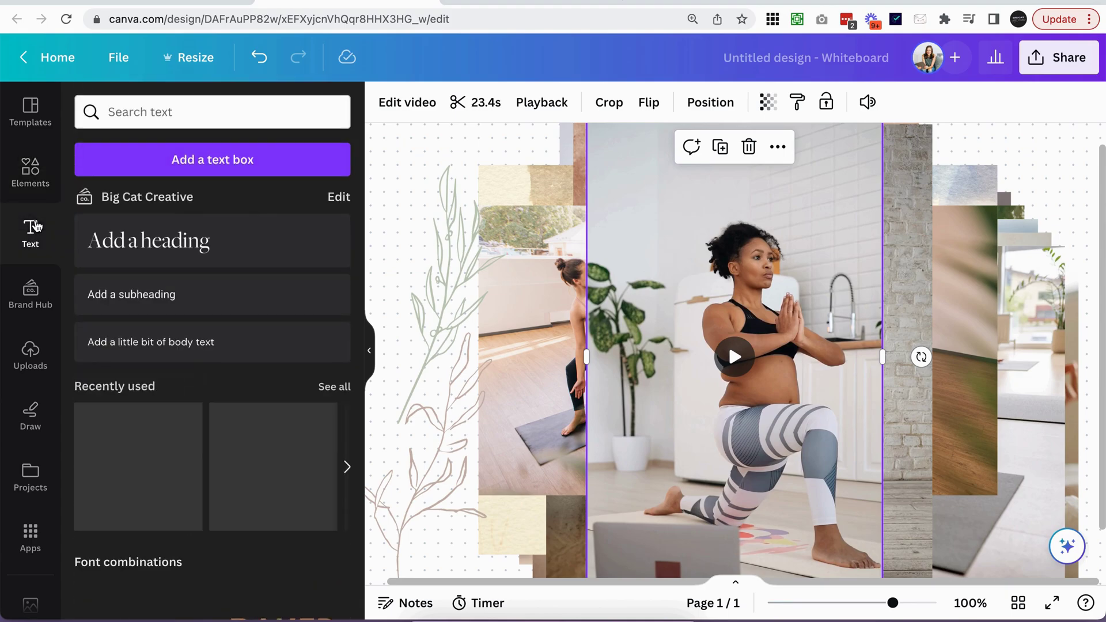
pyautogui.scroll(-4, 277, 347)
pyautogui.scroll(-15, 276, 347)
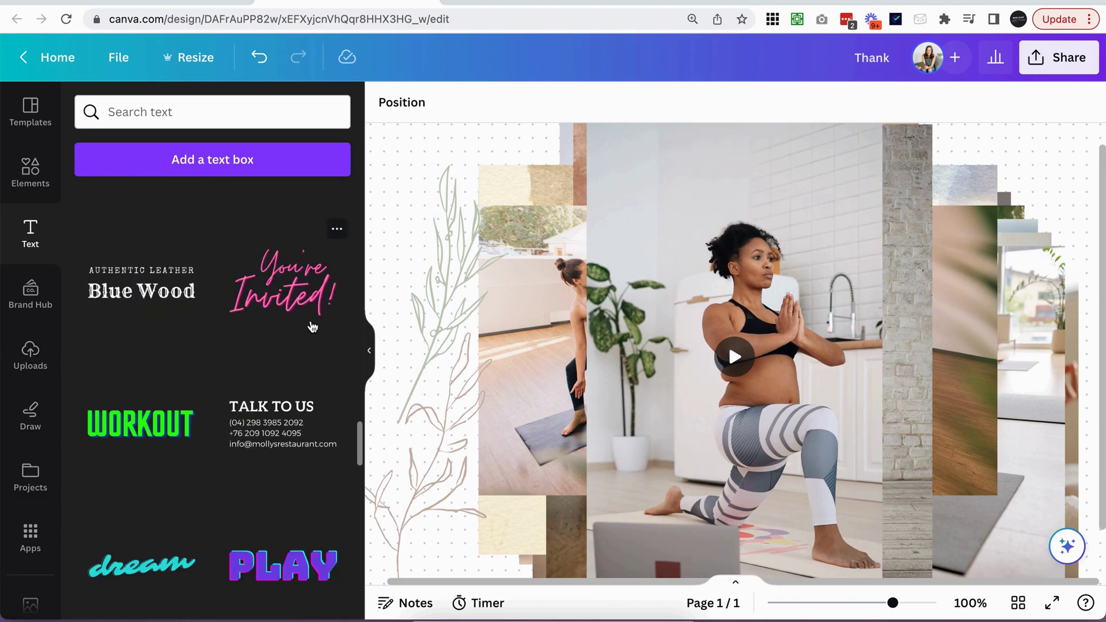
pyautogui.scroll(-7, 311, 327)
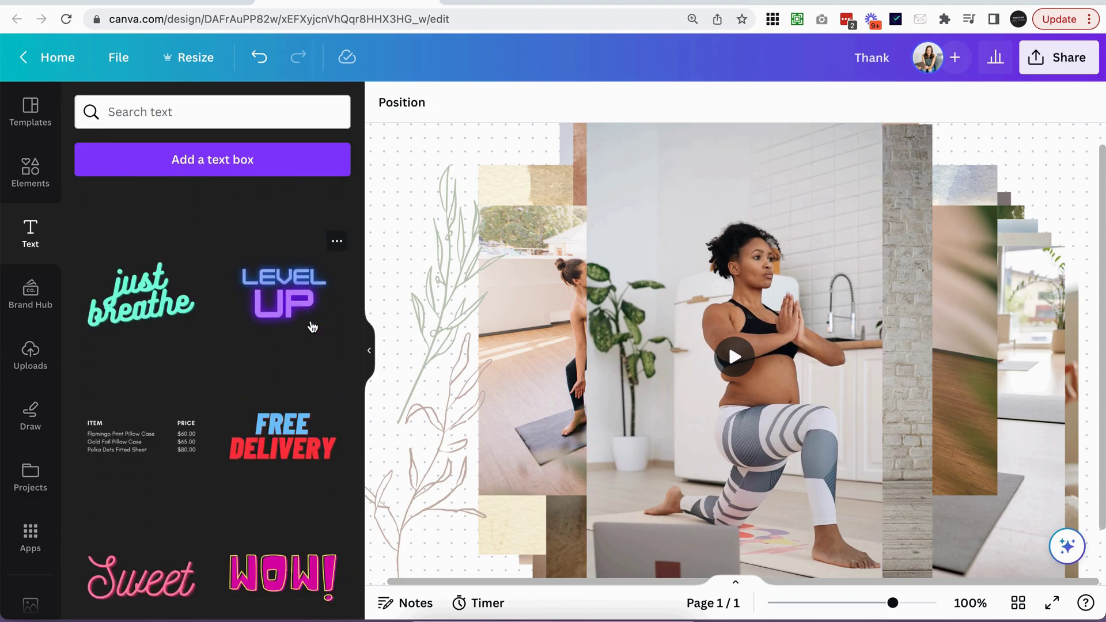
pyautogui.scroll(-4, 312, 327)
pyautogui.scroll(-2, 312, 327)
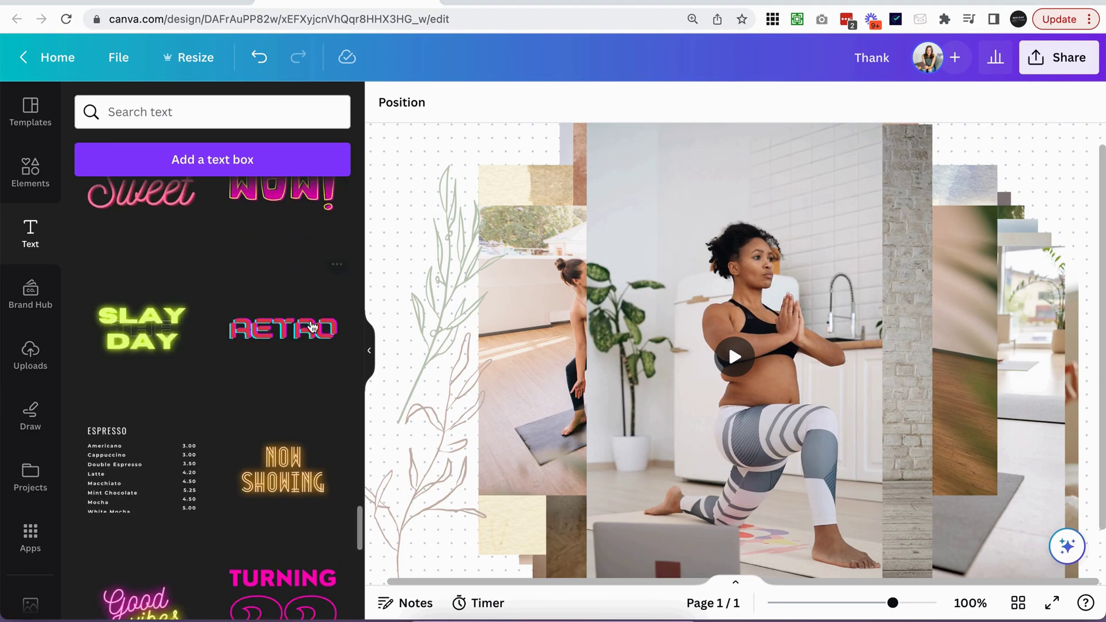
pyautogui.scroll(10, 312, 326)
pyautogui.scroll(2, 311, 326)
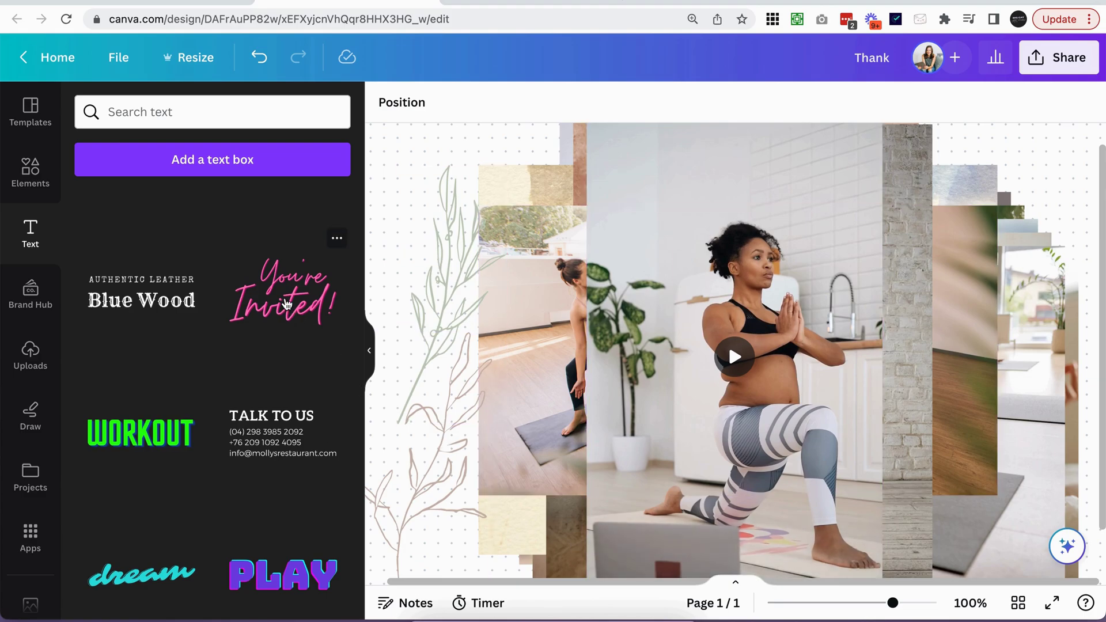
pyautogui.click(286, 304)
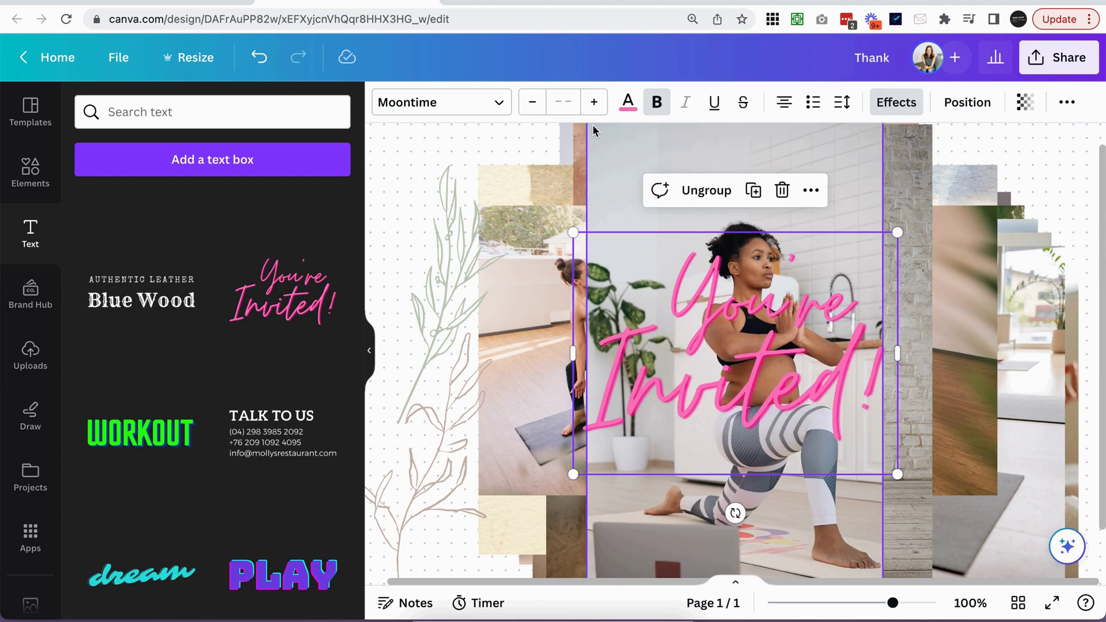
# - Recolour the "You're Invited!" script text to dark charcoal
pyautogui.click(628, 104)
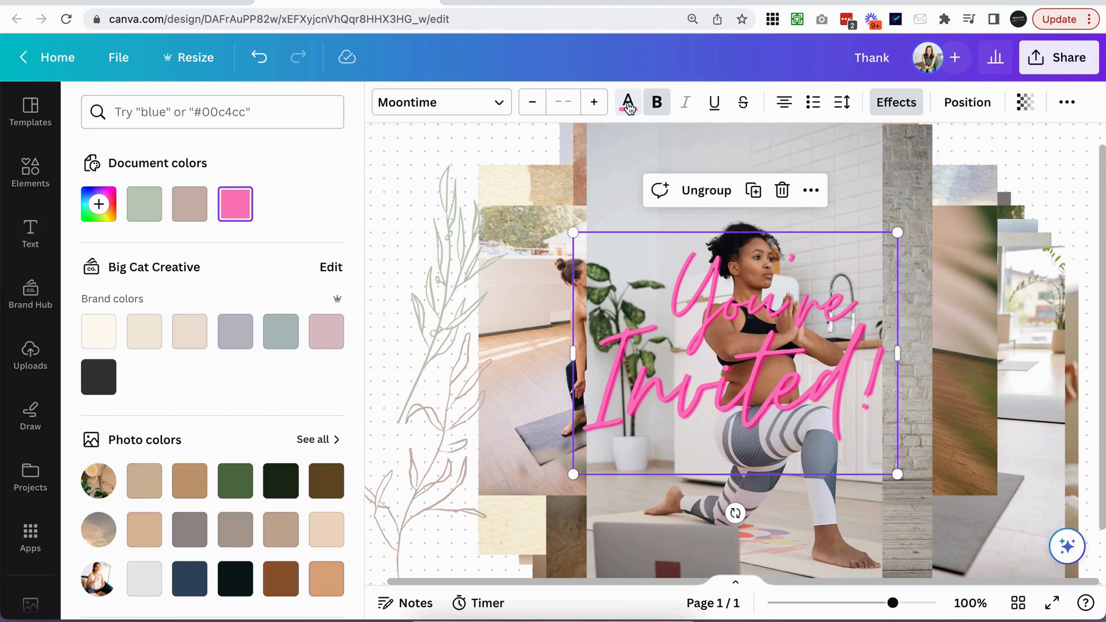
pyautogui.click(102, 378)
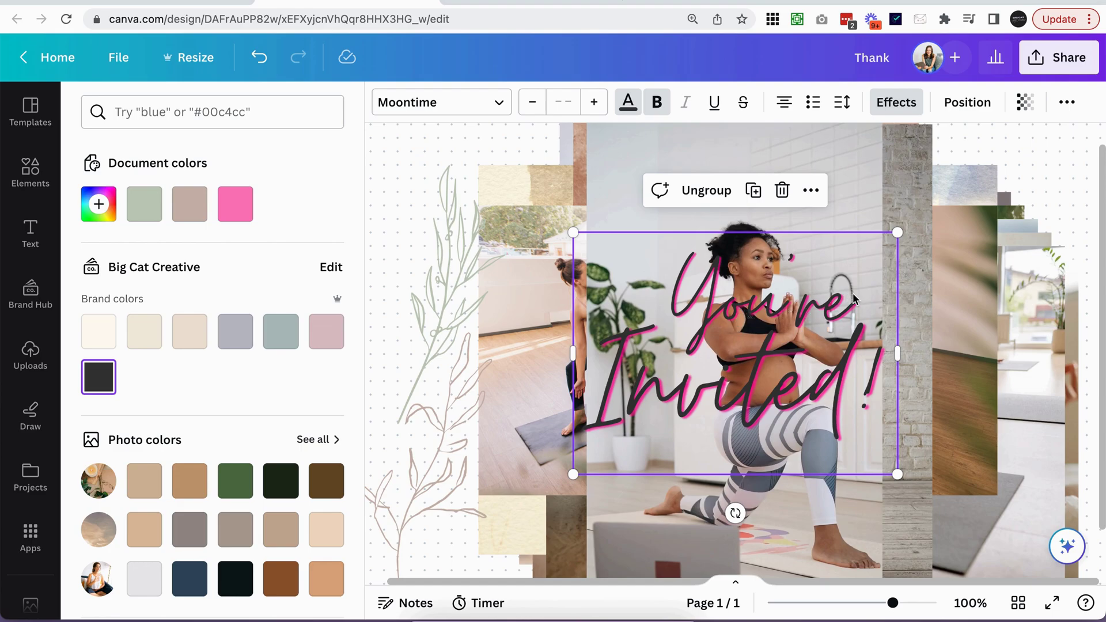
pyautogui.click(930, 224)
pyautogui.click(789, 340)
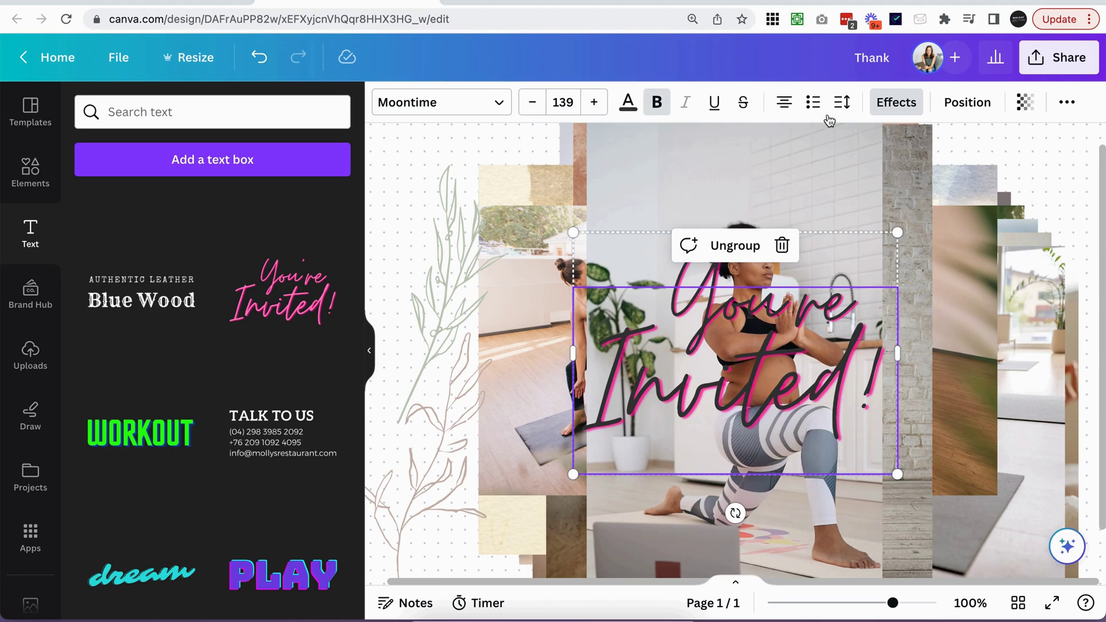
# - Set the shadow to dark gray, then remove it and move the heading to the upper right
pyautogui.click(895, 103)
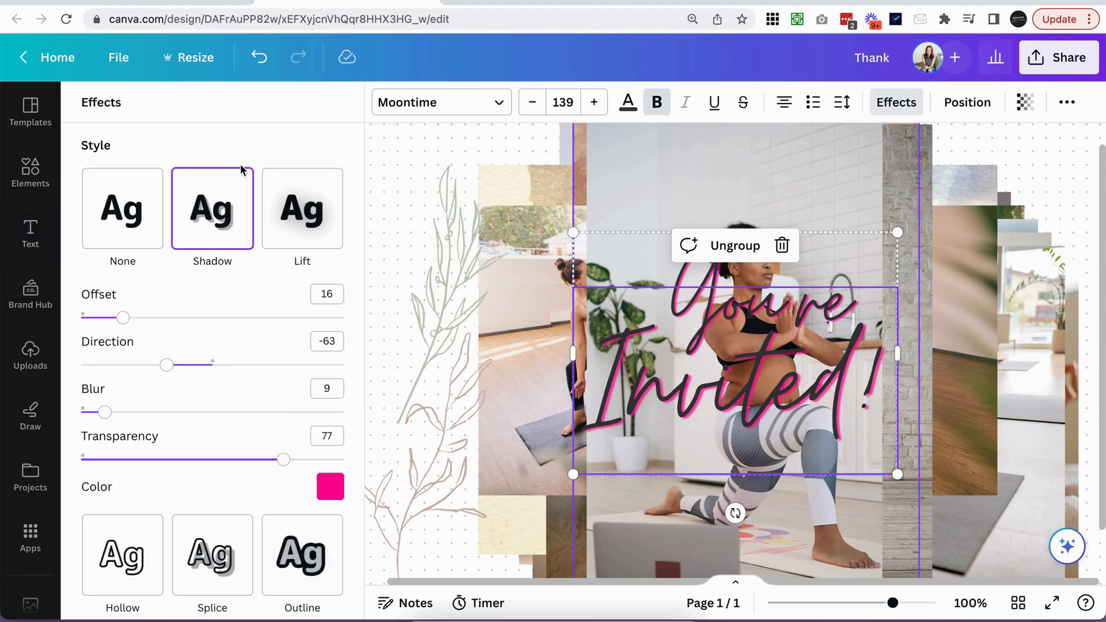
pyautogui.scroll(-5, 130, 285)
pyautogui.scroll(-2, 130, 284)
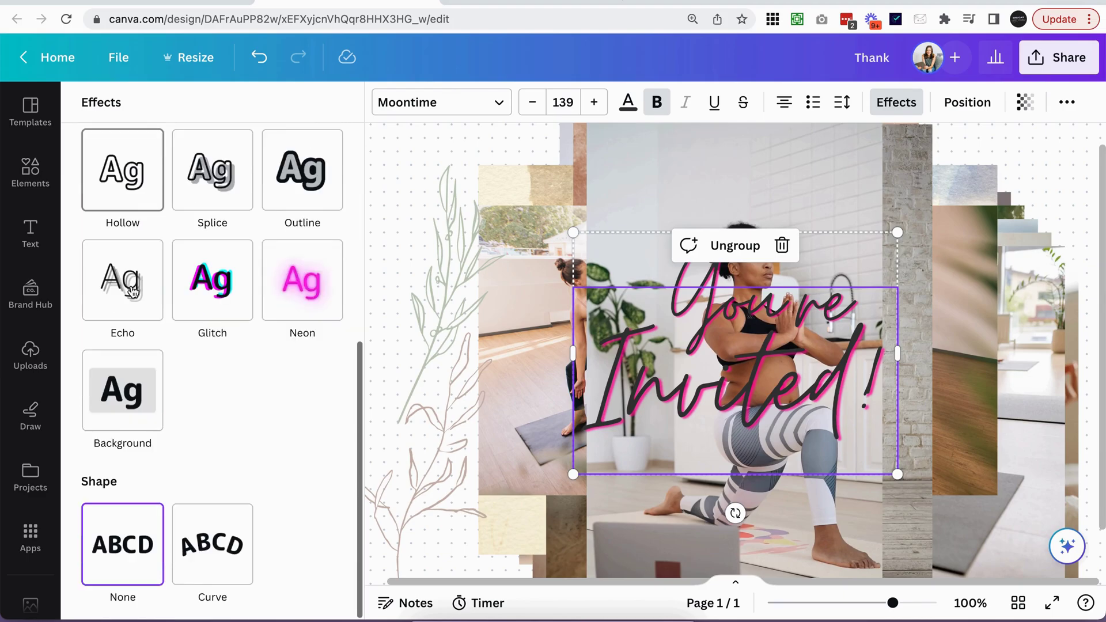
pyautogui.scroll(6, 131, 287)
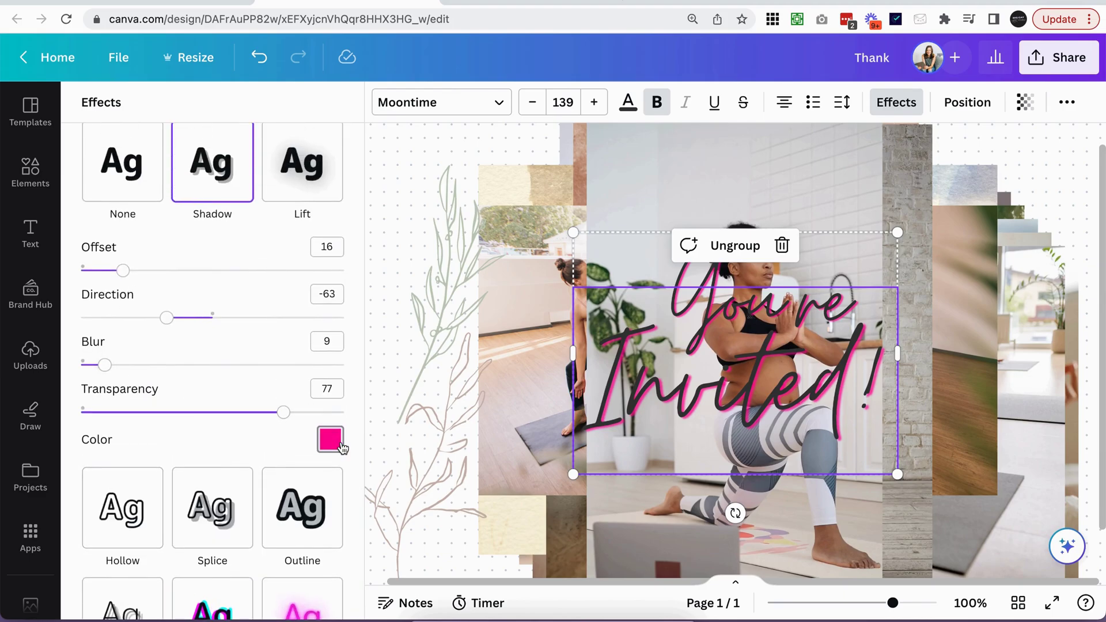
pyautogui.click(332, 442)
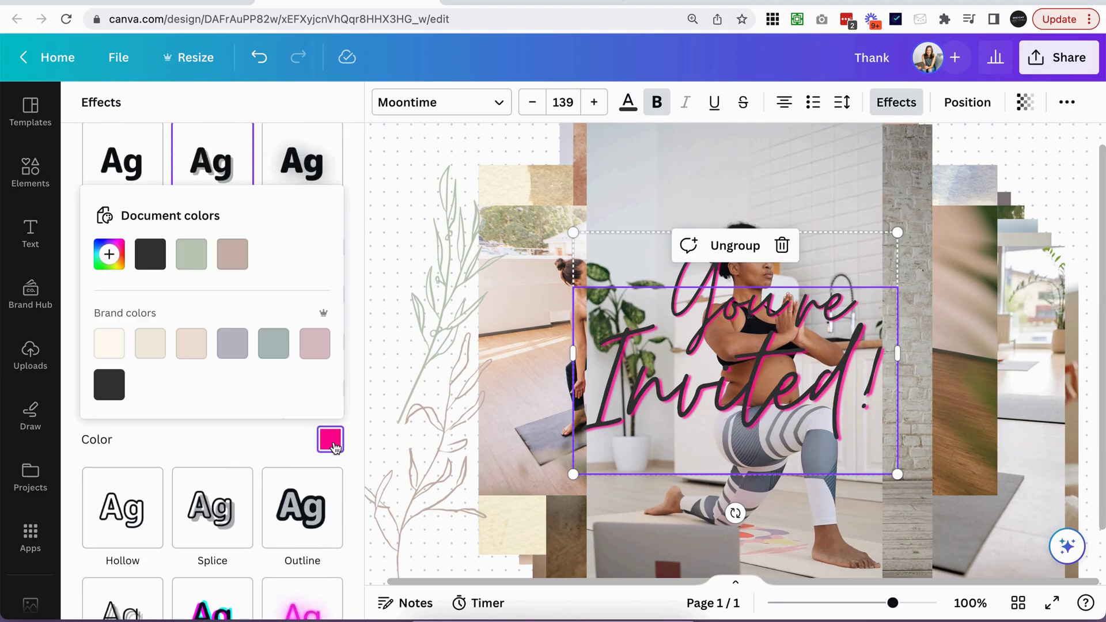
pyautogui.click(159, 265)
pyautogui.click(334, 181)
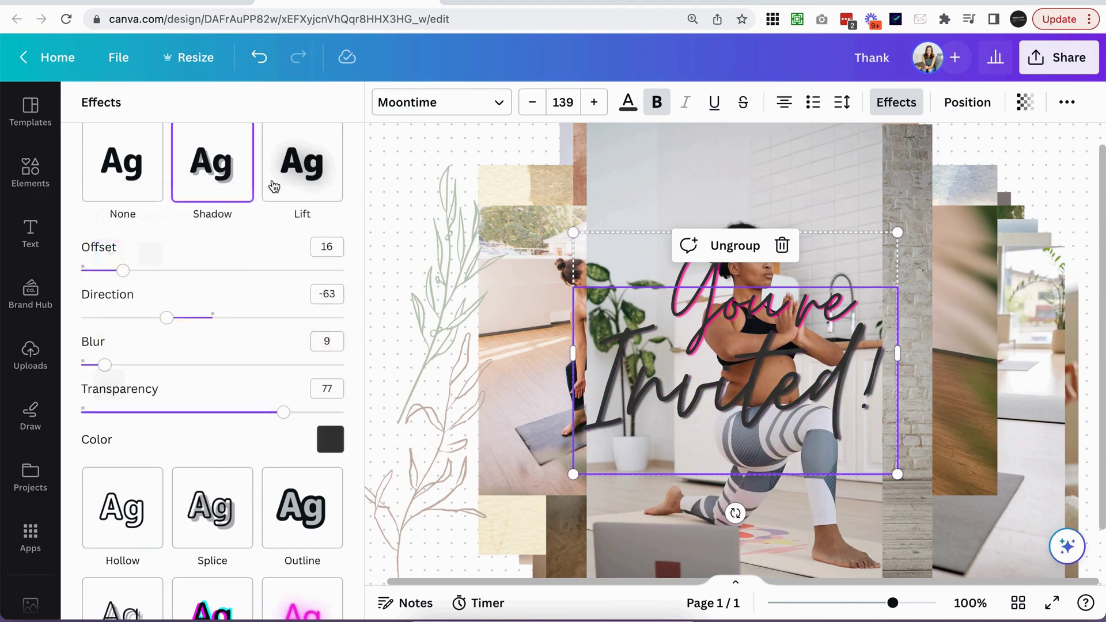
pyautogui.click(142, 171)
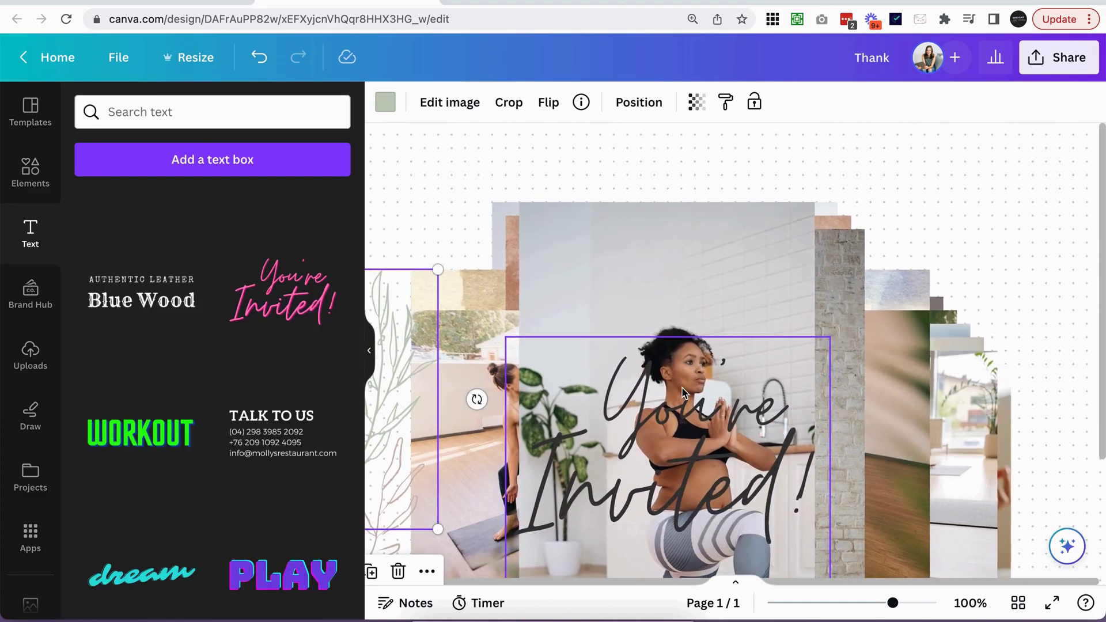
pyautogui.moveTo(682, 393); pyautogui.dragTo(995, 236)
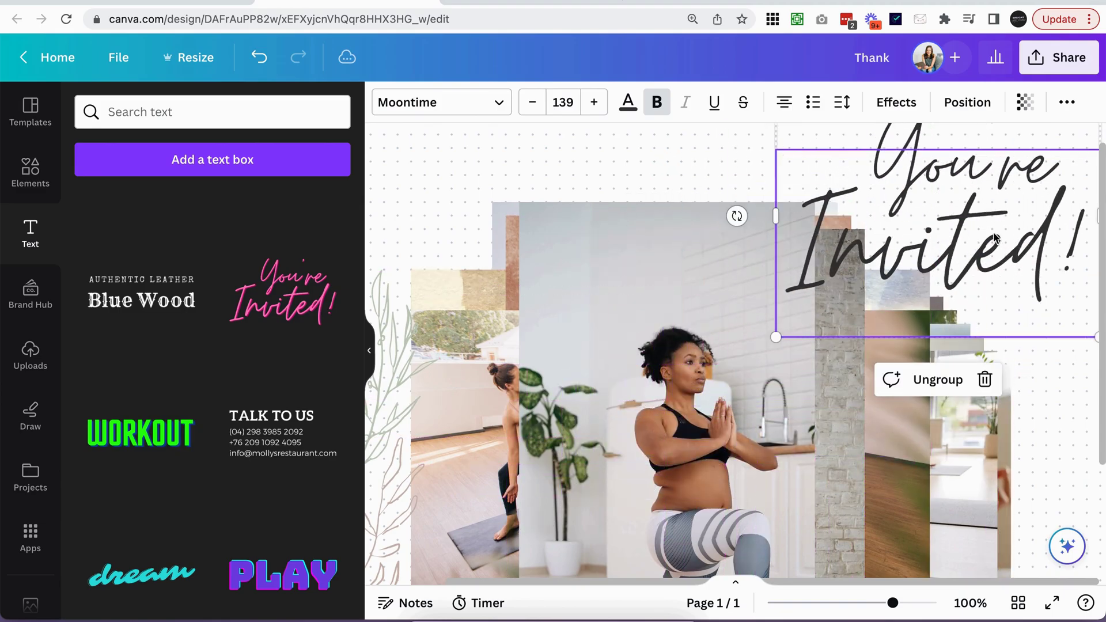
# - Add a new text box and place it at the top left of the board
pyautogui.scroll(-8, 295, 280)
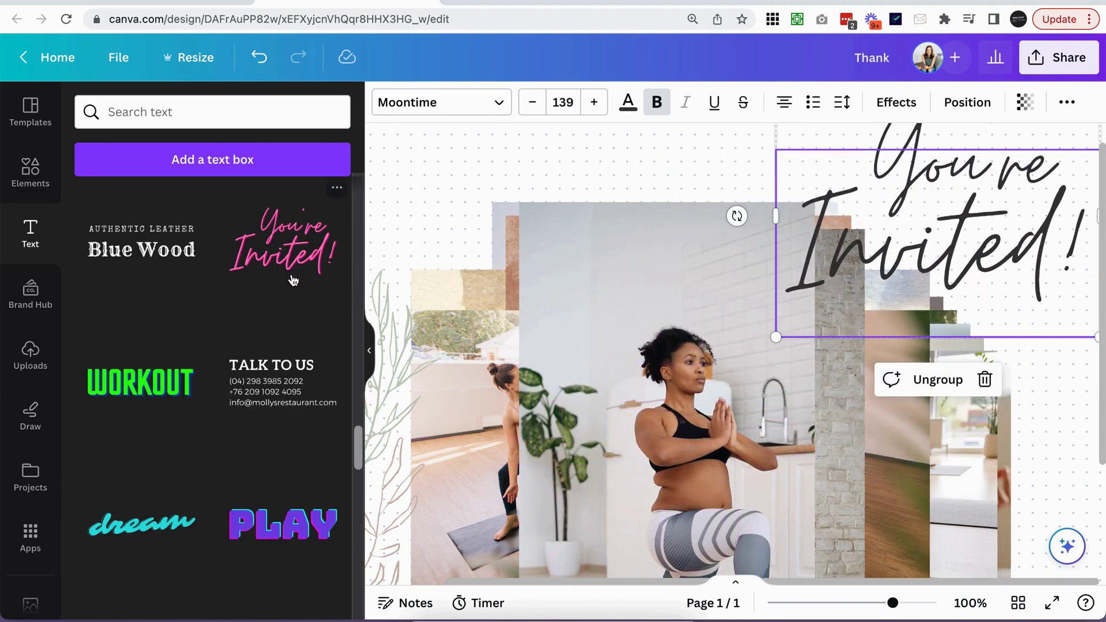
pyautogui.scroll(-10, 293, 281)
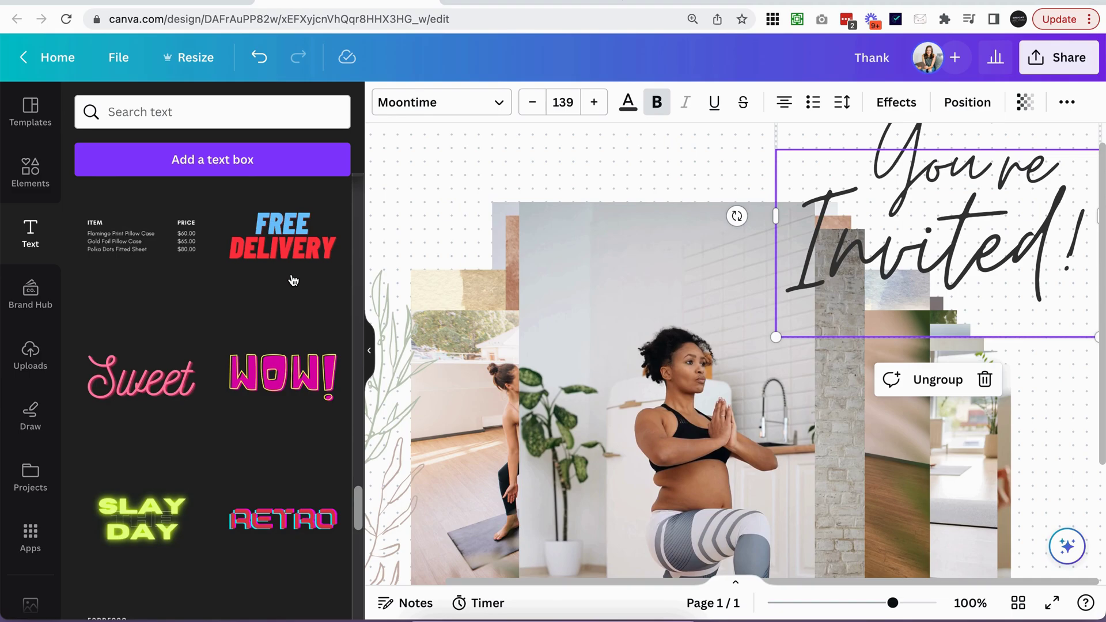
pyautogui.scroll(-7, 293, 281)
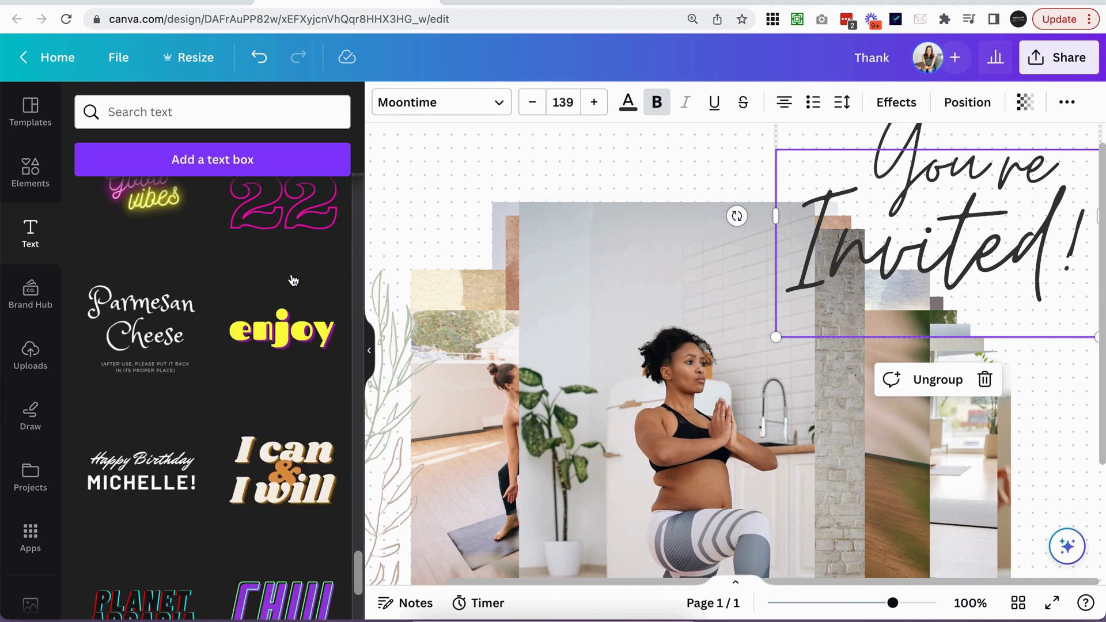
pyautogui.scroll(20, 293, 280)
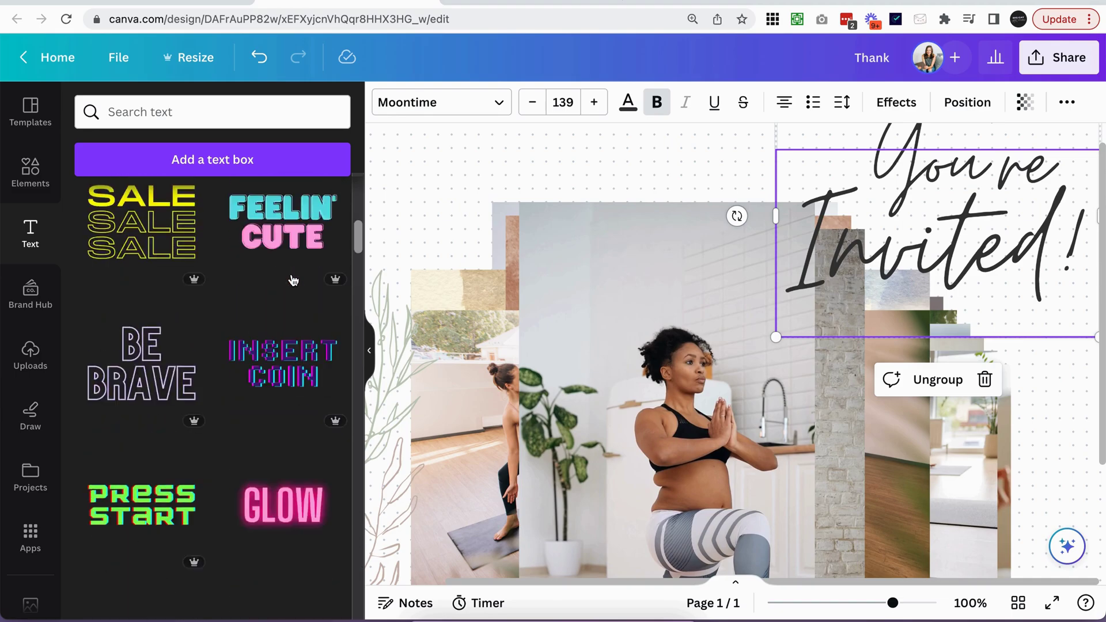
pyautogui.scroll(-5, 293, 280)
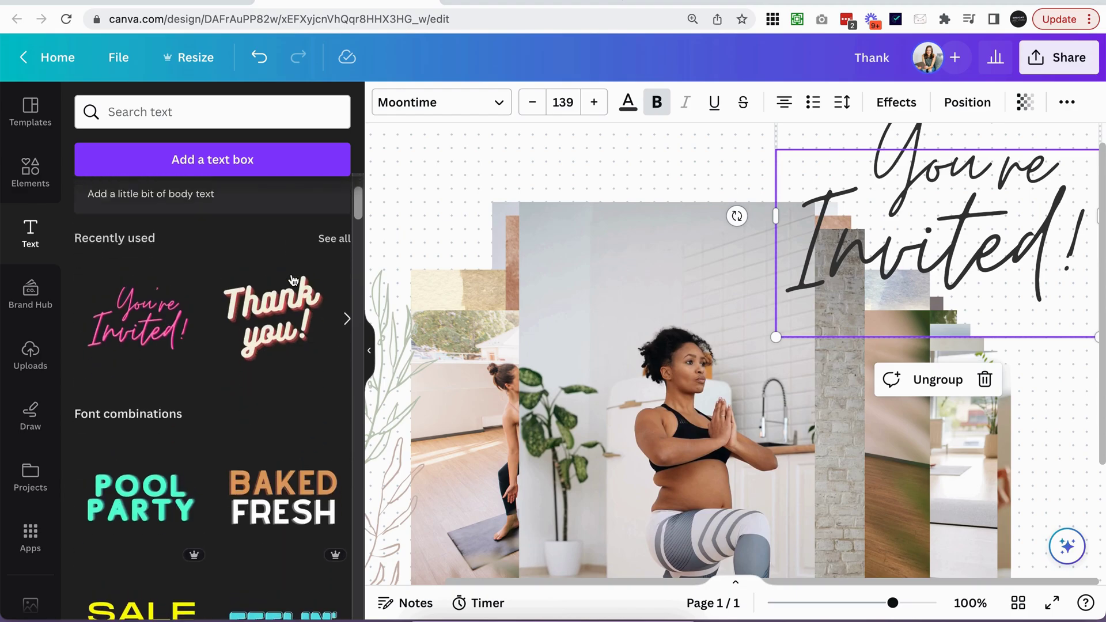
pyautogui.scroll(5, 293, 281)
pyautogui.click(226, 162)
pyautogui.moveTo(911, 354); pyautogui.dragTo(548, 167)
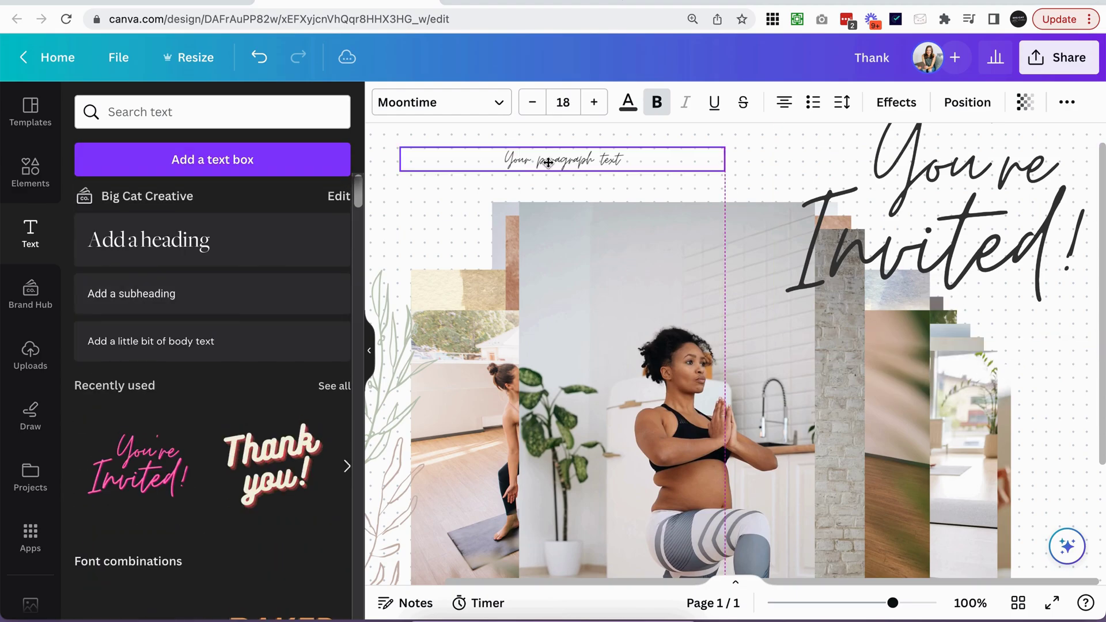
pyautogui.doubleClick(565, 161)
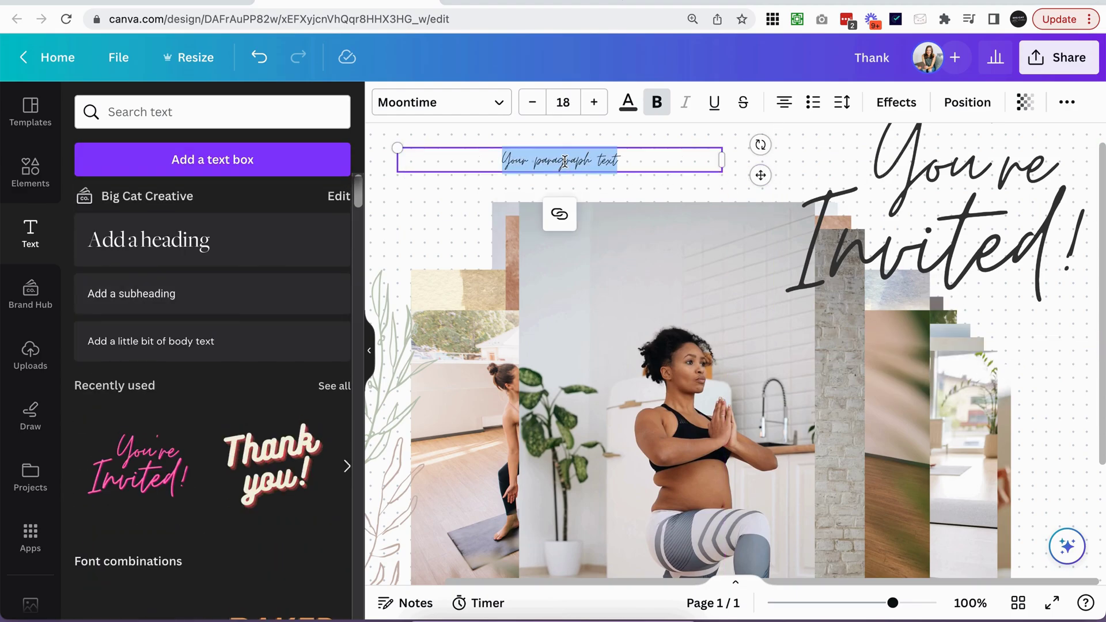
# - Raise the new text's font size to 49 and type "yoga studio"
pyautogui.click(928, 173)
pyautogui.doubleClick(934, 173)
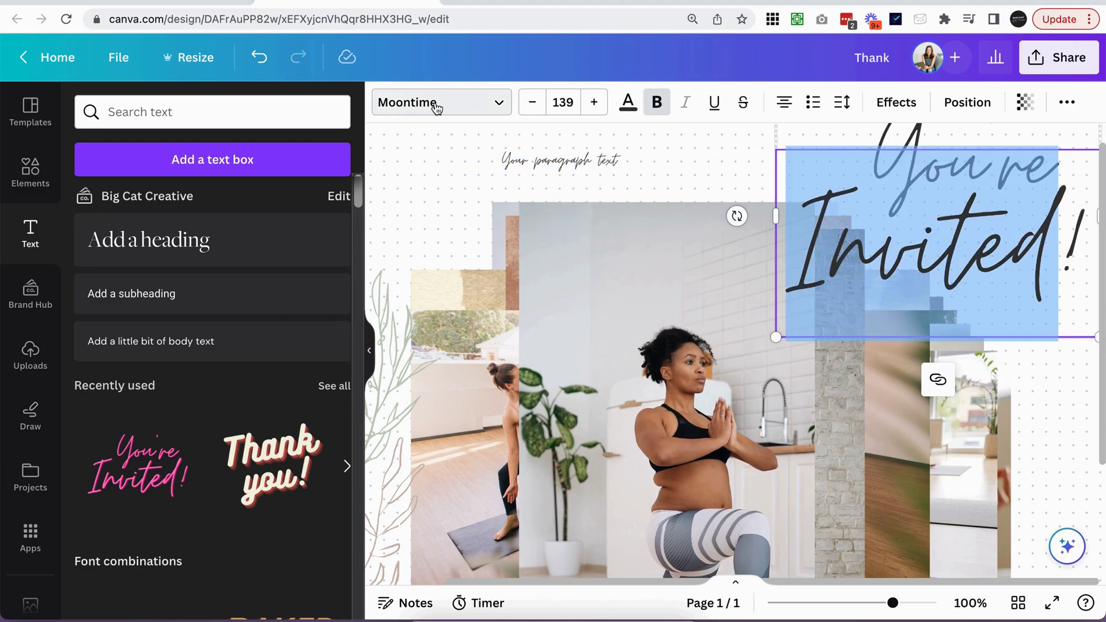
pyautogui.click(570, 162)
pyautogui.click(574, 162)
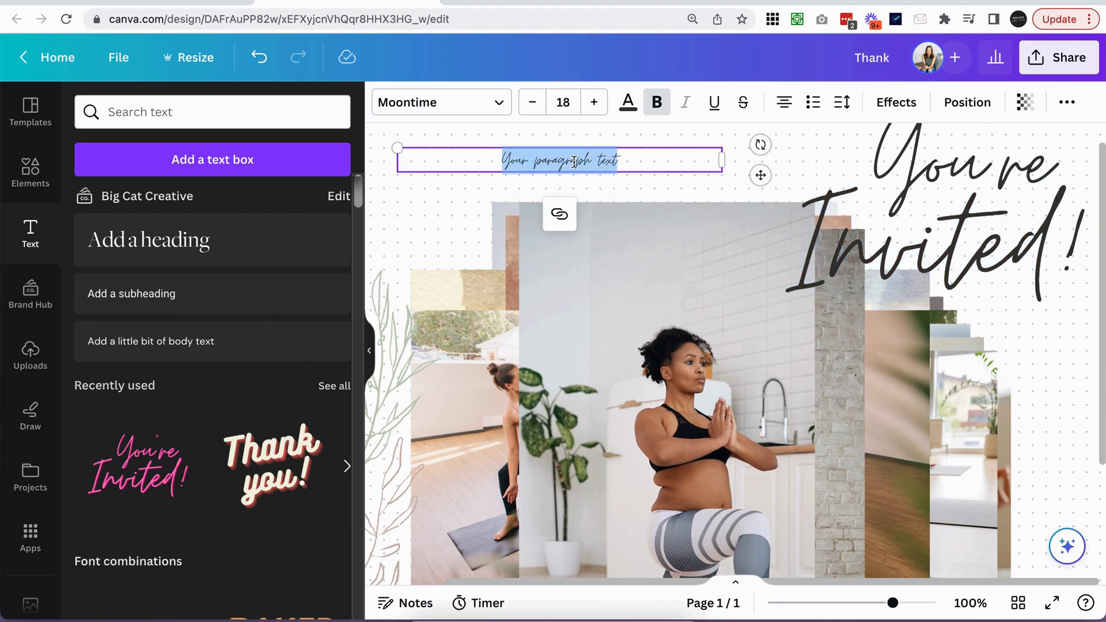
pyautogui.click(594, 104)
pyautogui.click(594, 104)
pyautogui.click(594, 104)
pyautogui.click(594, 103)
pyautogui.click(593, 104)
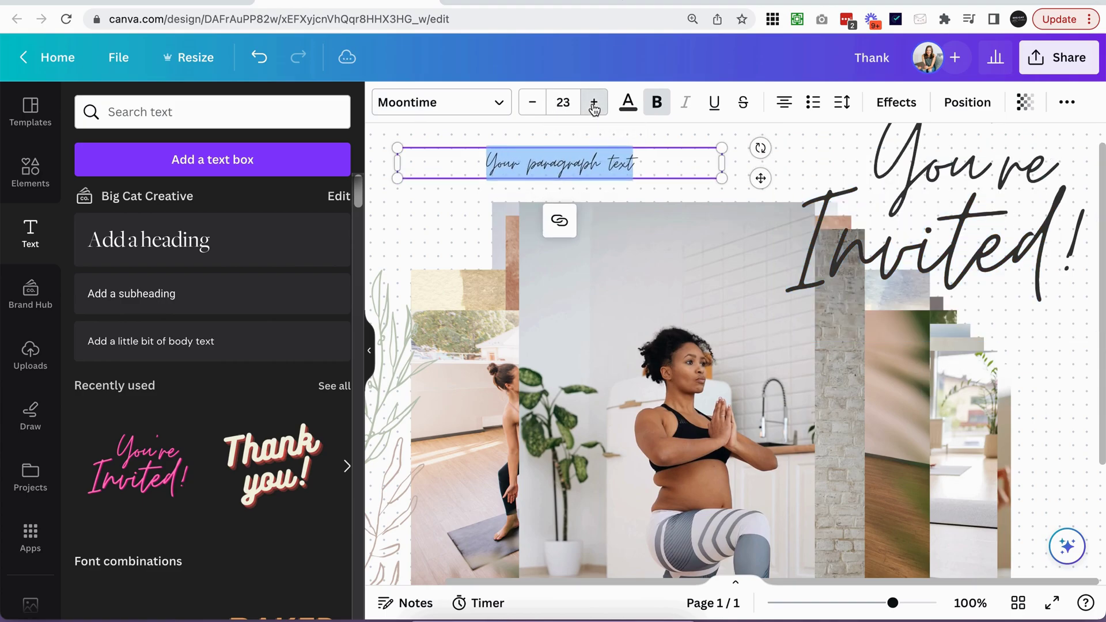
pyautogui.click(594, 104)
pyautogui.click(594, 103)
pyautogui.click(594, 104)
pyautogui.click(593, 104)
pyautogui.click(594, 104)
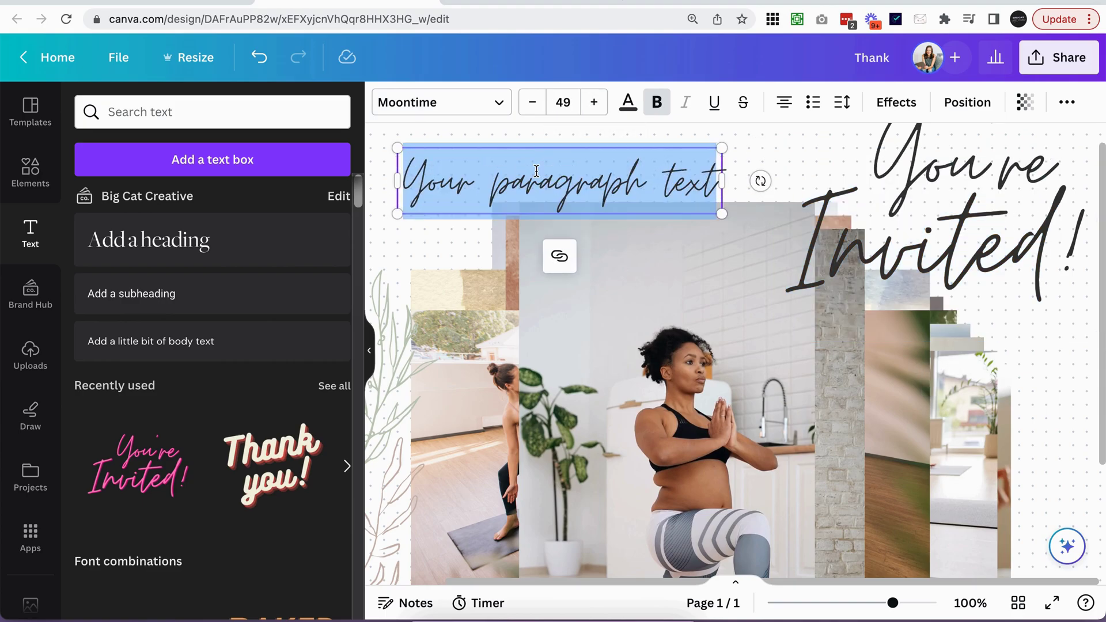
pyautogui.write('yoga studio')
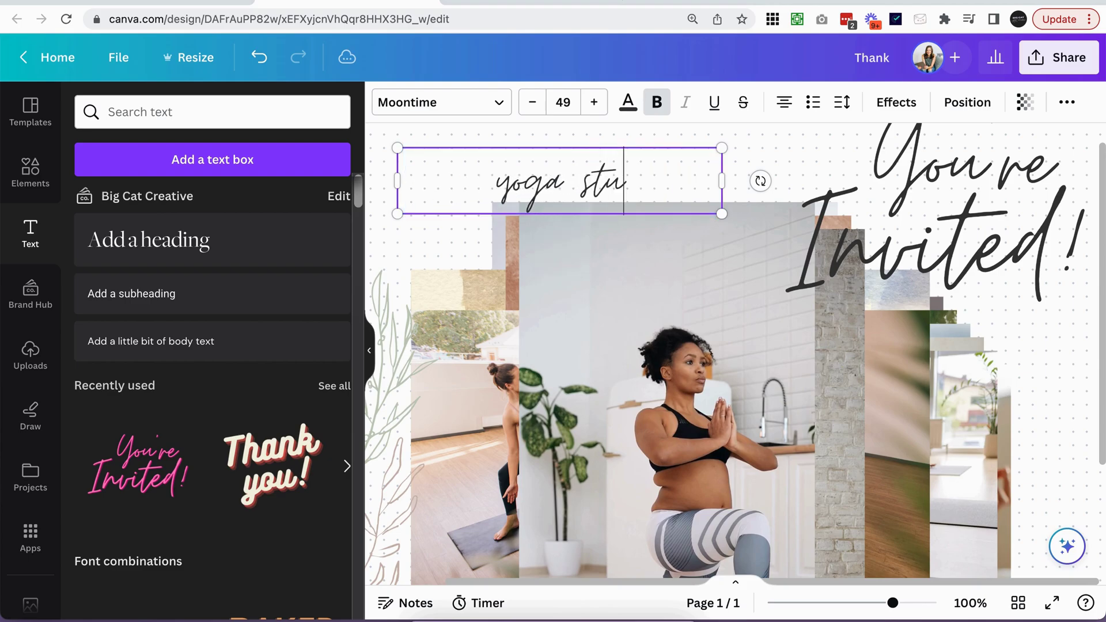
pyautogui.click(441, 102)
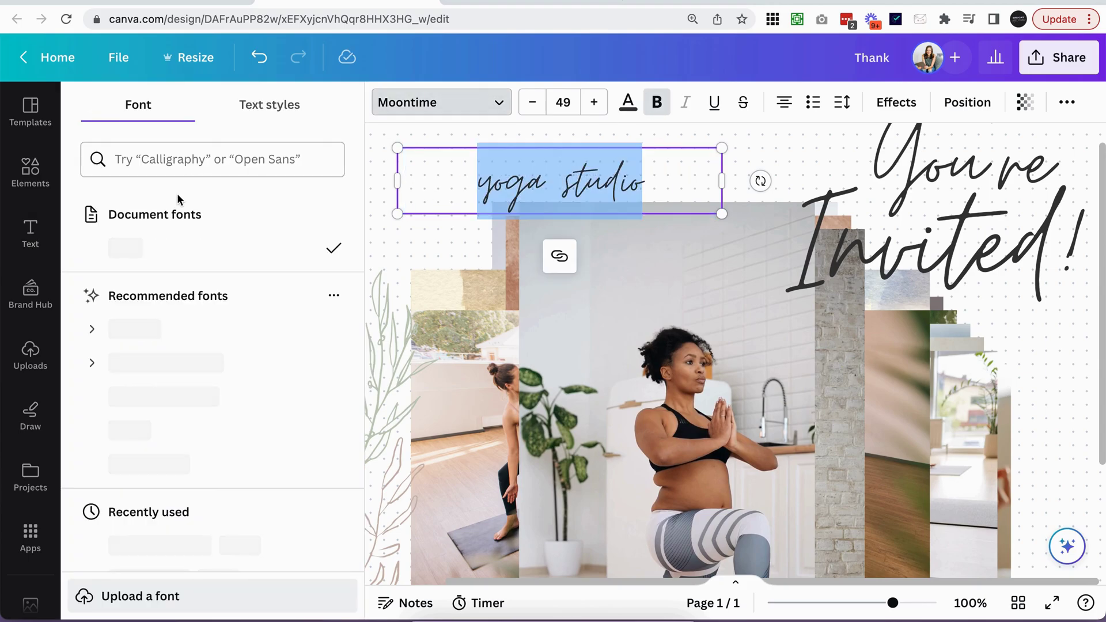
# - Browse the font list for the "yoga studio" text, keeping Moontime
pyautogui.scroll(-1, 175, 276)
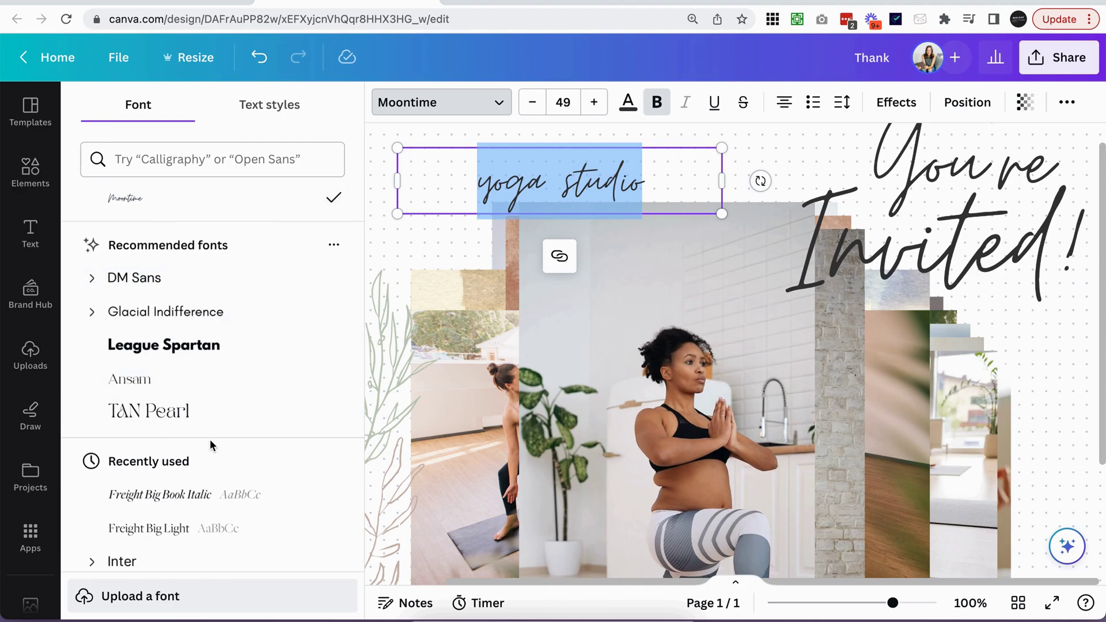
pyautogui.scroll(-3, 217, 396)
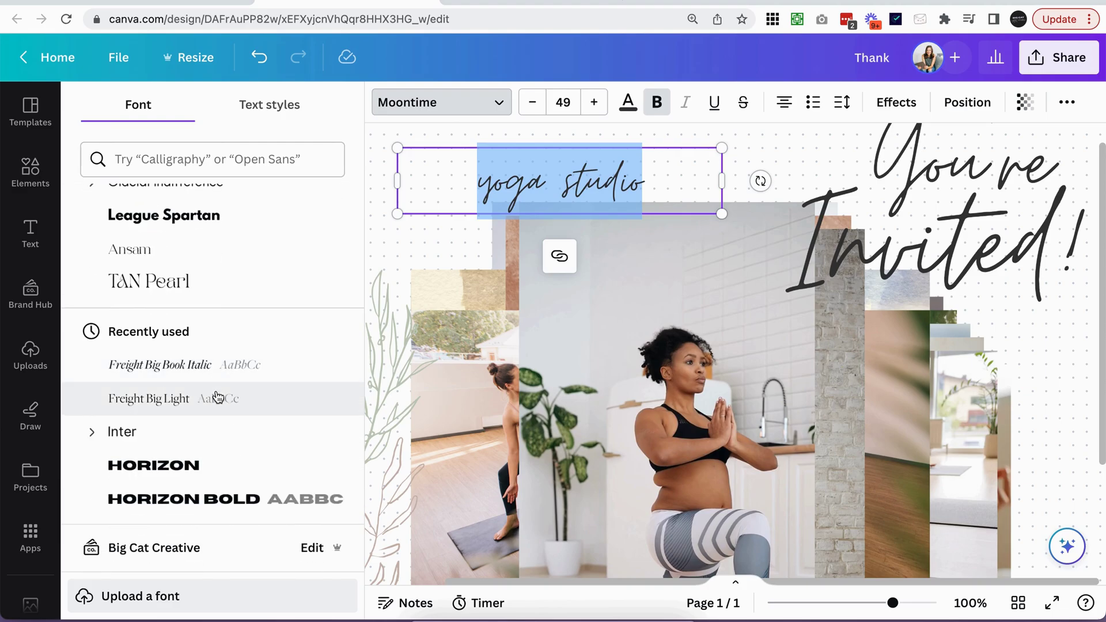
pyautogui.scroll(-12, 217, 395)
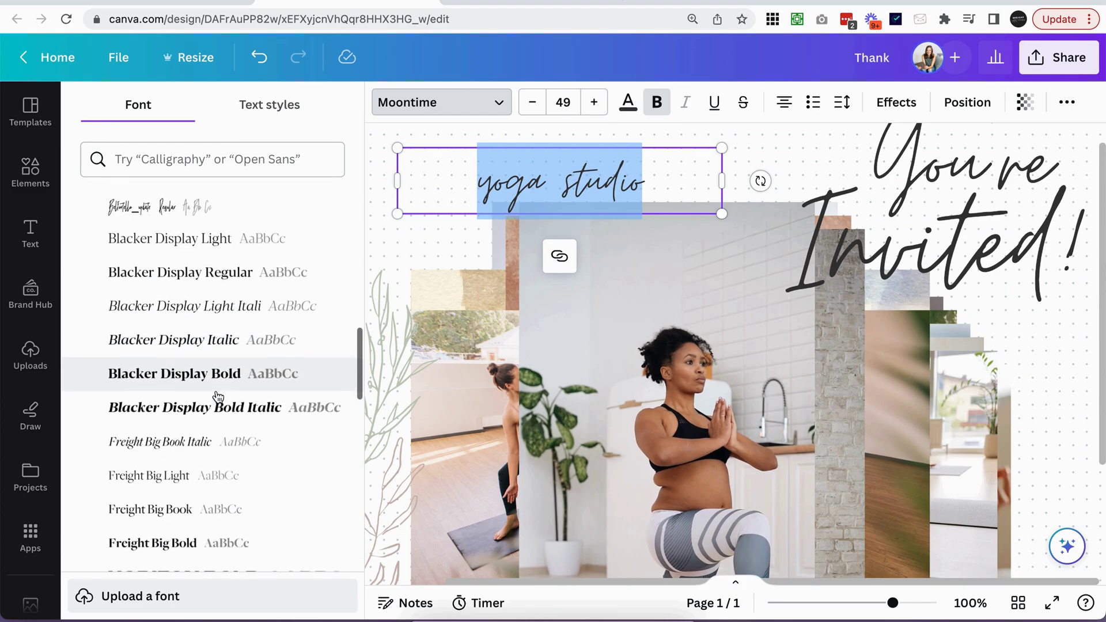
pyautogui.scroll(-8, 216, 396)
pyautogui.scroll(-4, 215, 395)
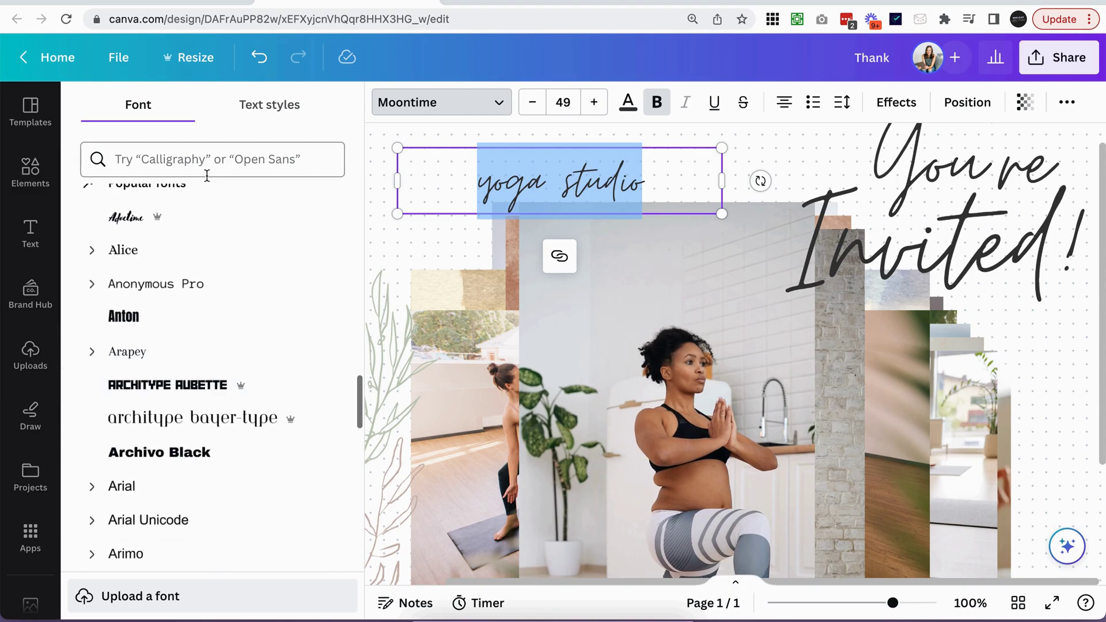
pyautogui.scroll(-6, 257, 296)
pyautogui.scroll(4, 257, 297)
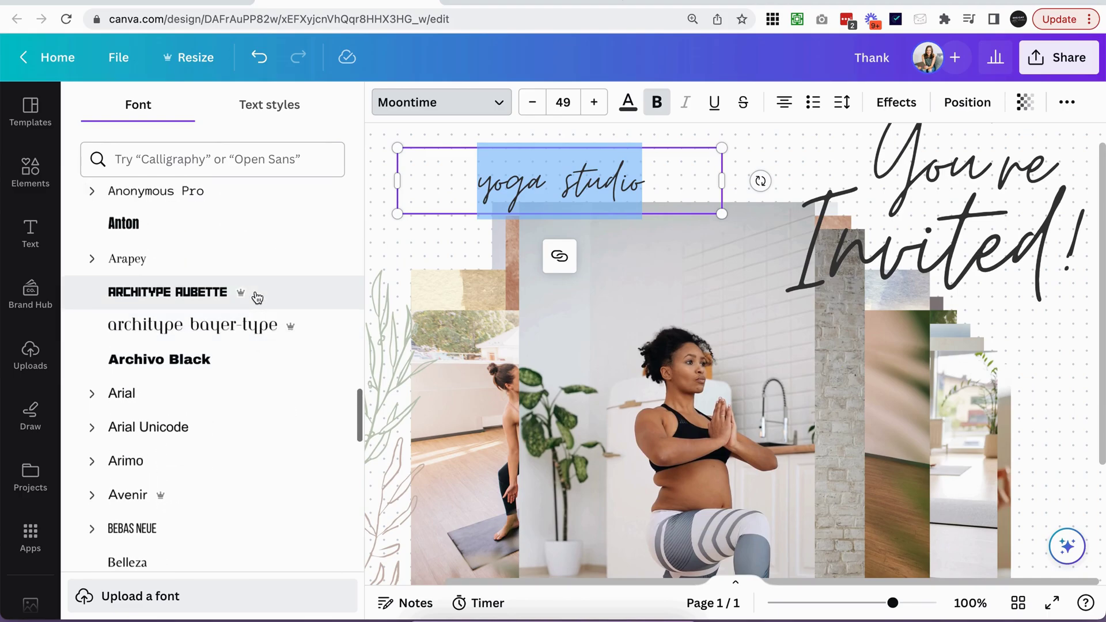
pyautogui.scroll(1, 257, 296)
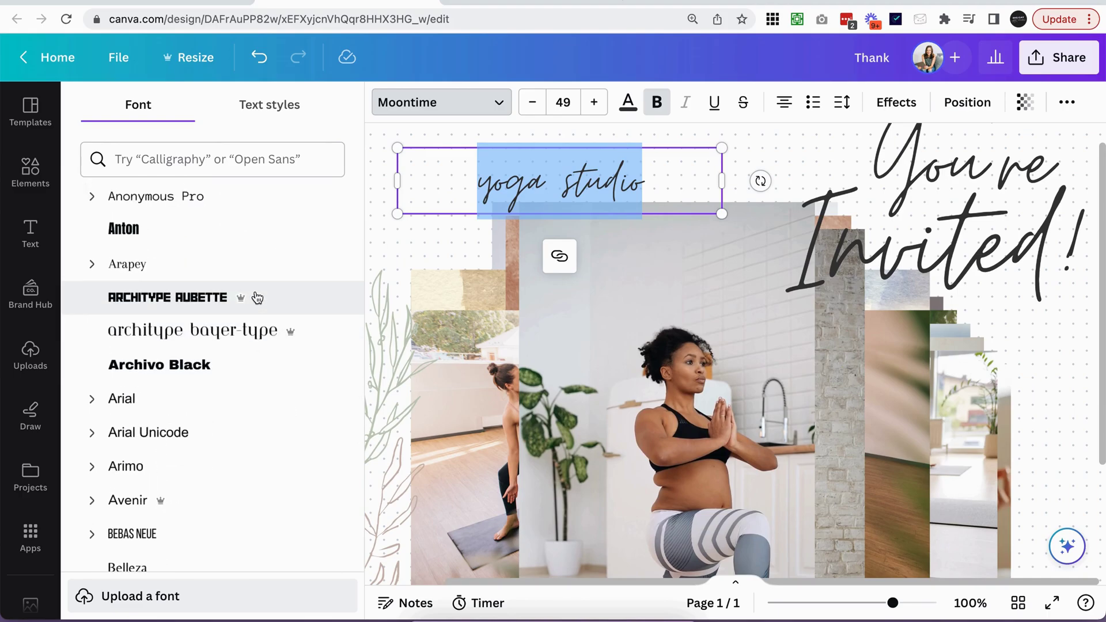
pyautogui.scroll(-3, 254, 296)
pyautogui.scroll(-2, 255, 297)
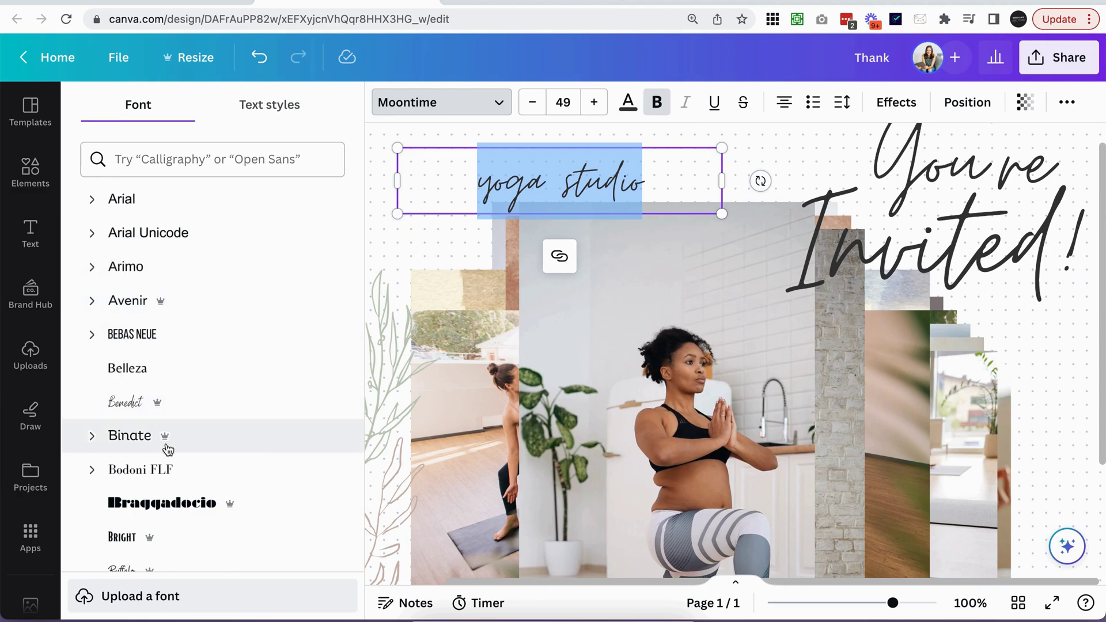
pyautogui.scroll(-7, 324, 353)
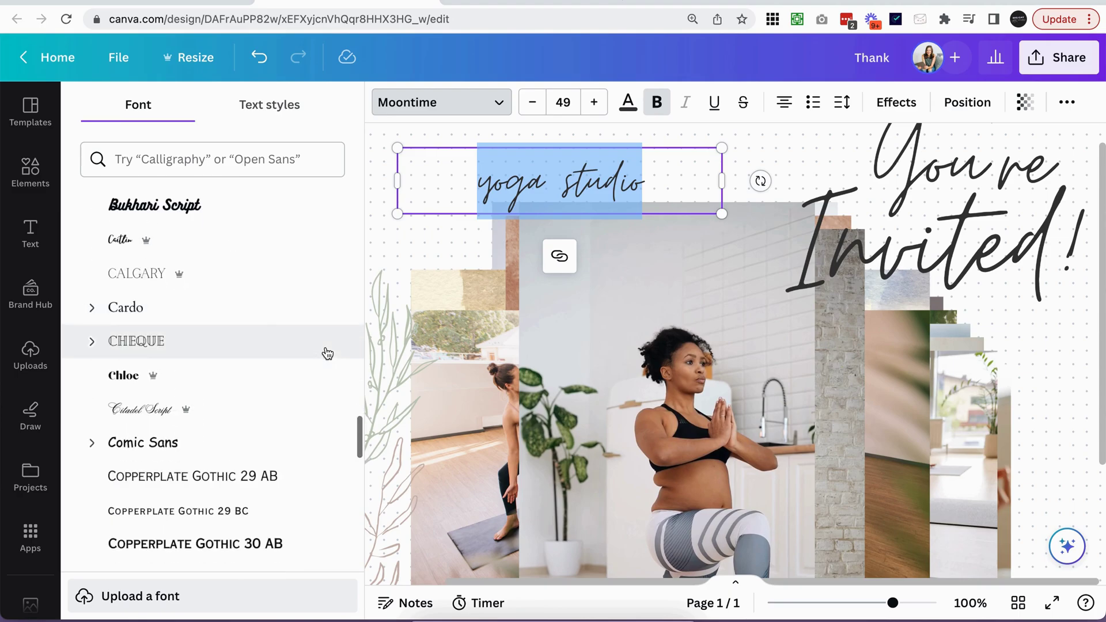
pyautogui.scroll(-15, 327, 353)
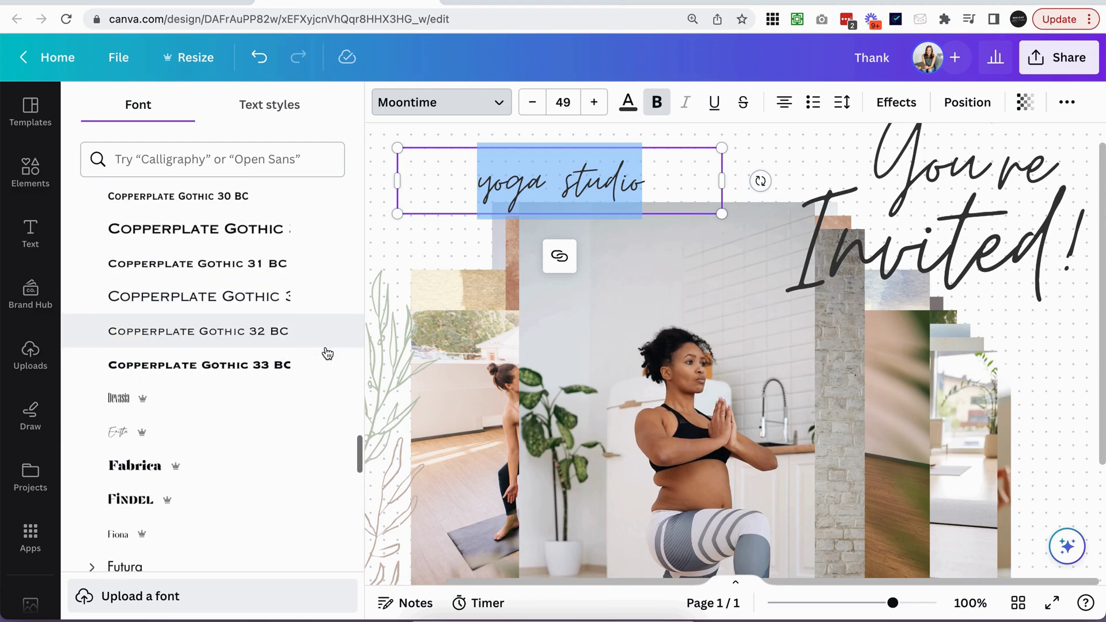
pyautogui.click(750, 149)
# - Nudge "yoga studio" up and right, and delete the leftover "You're Invited!" text box
pyautogui.scroll(3, 750, 149)
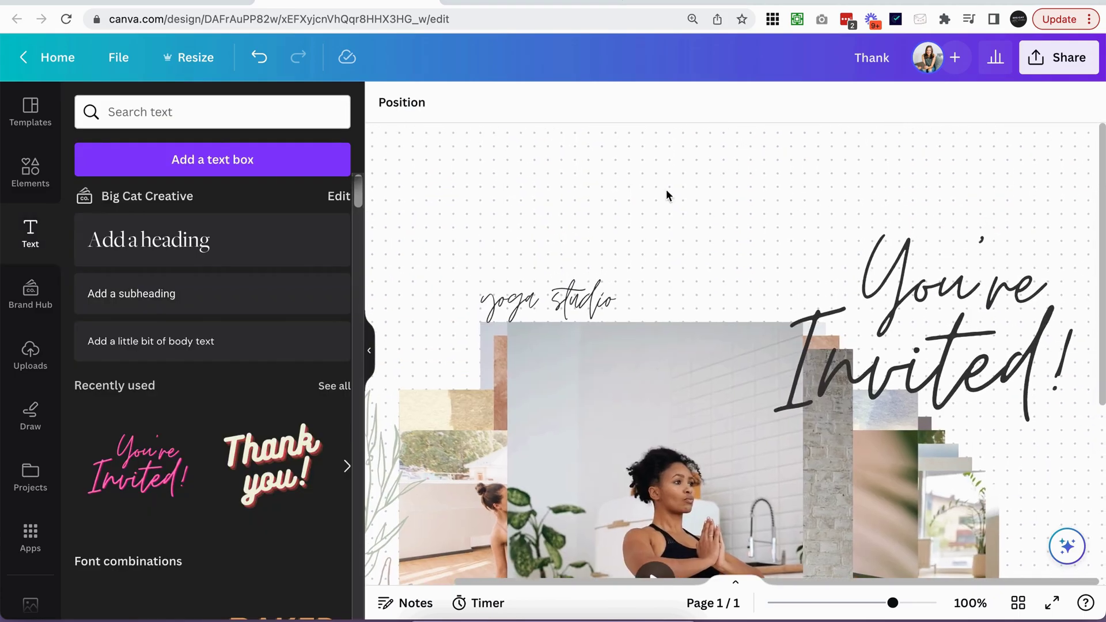
pyautogui.moveTo(558, 298); pyautogui.dragTo(631, 235)
pyautogui.click(884, 299)
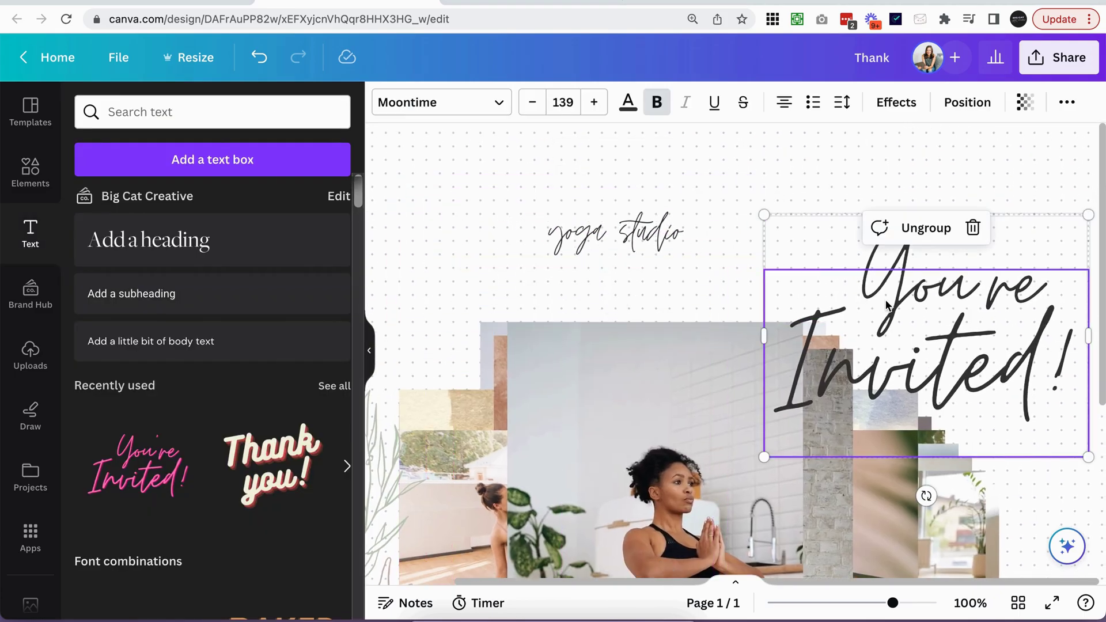
pyautogui.doubleClick(885, 299)
pyautogui.press('Escape')
pyautogui.press('Delete')
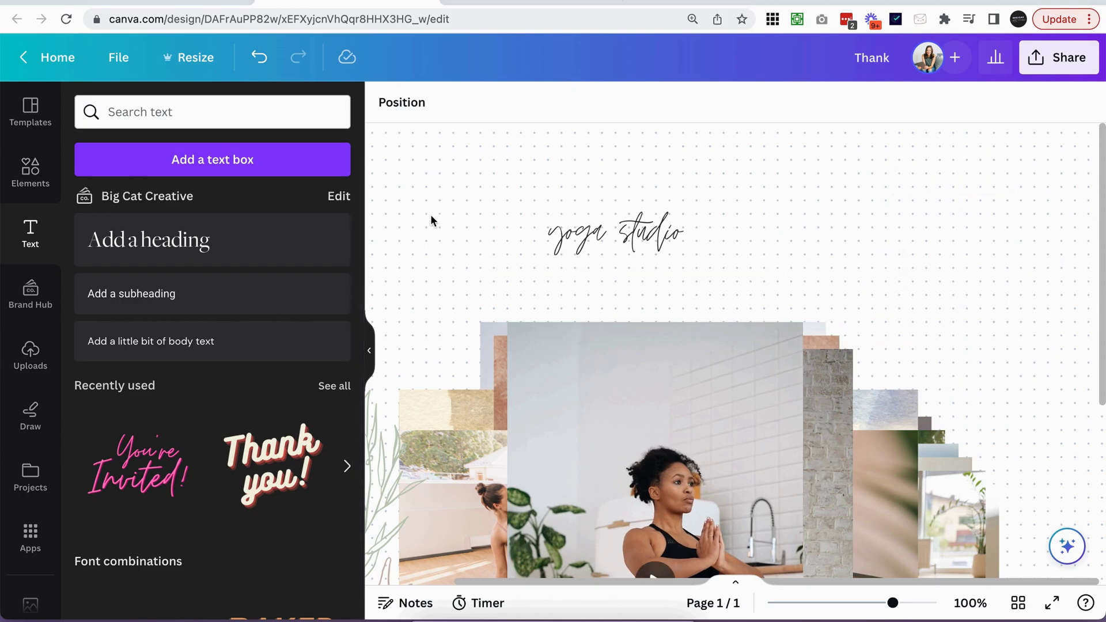
# - Delete the yoga lunge video from the centre of the collage
pyautogui.keyDown('ctrl'); pyautogui.scroll(-3, 431, 220); pyautogui.keyUp('ctrl')
pyautogui.scroll(-5, 431, 221)
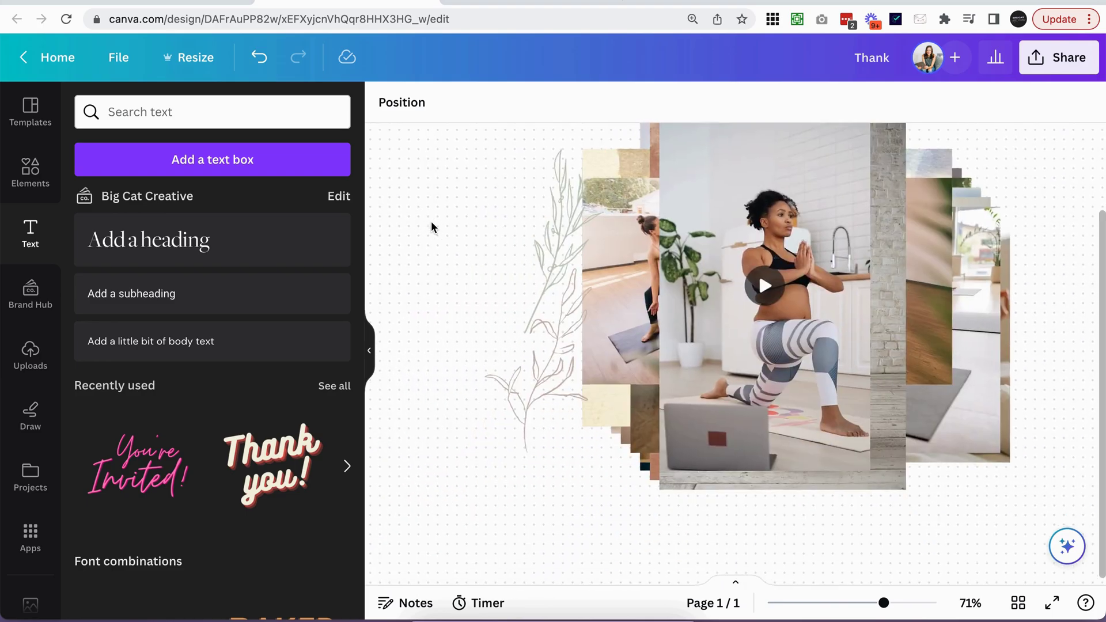
pyautogui.scroll(3, 431, 221)
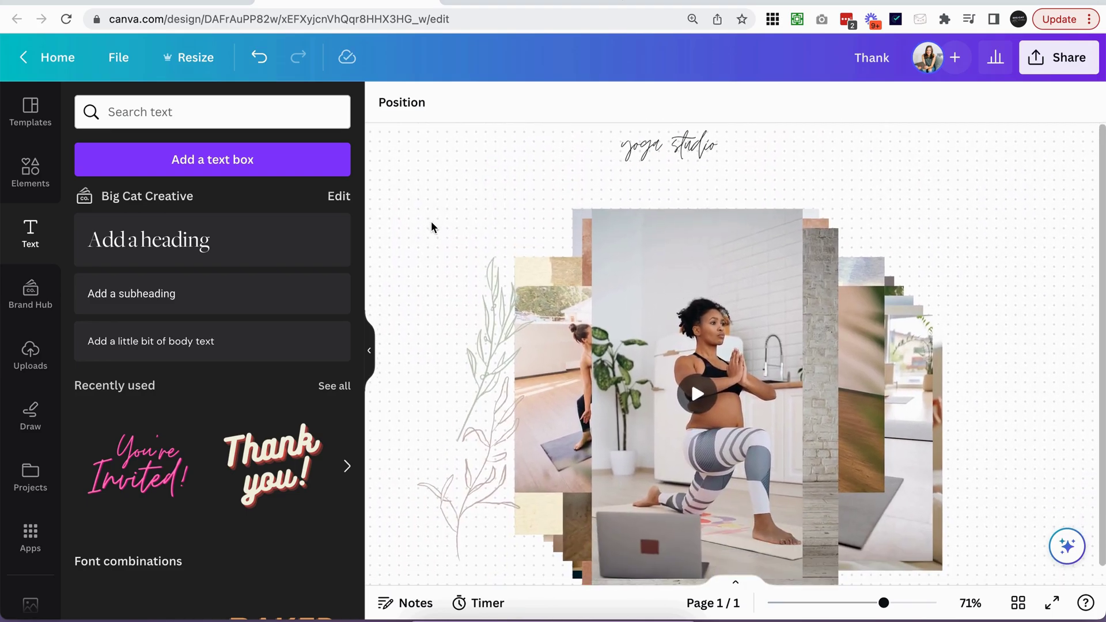
pyautogui.scroll(-2, 431, 225)
pyautogui.hscroll(2, 431, 225)
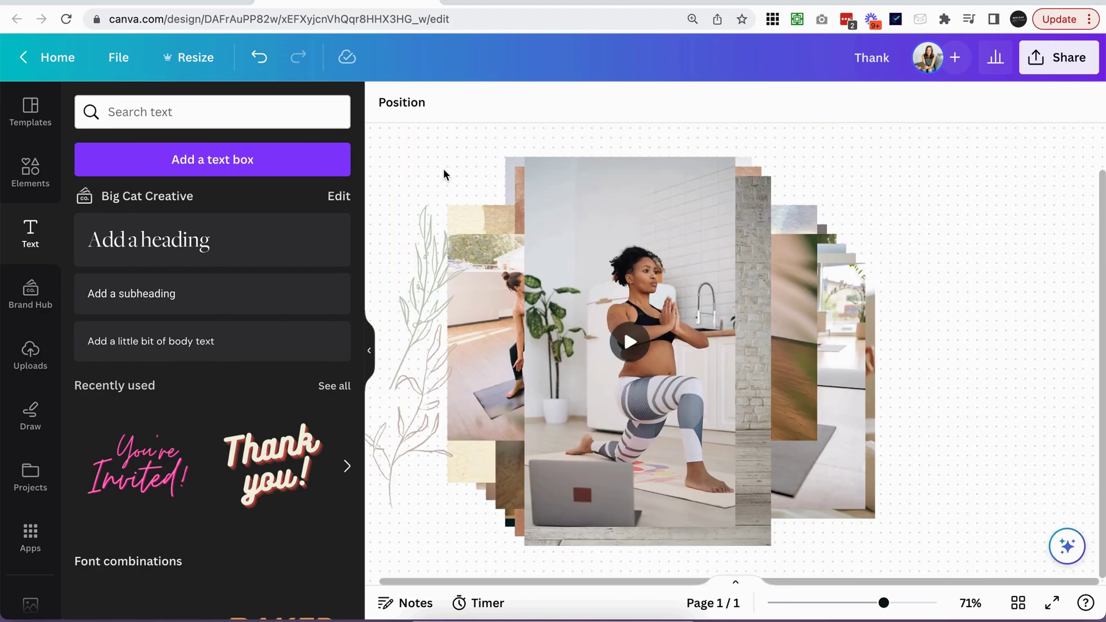
pyautogui.click(594, 193)
pyautogui.press('Delete')
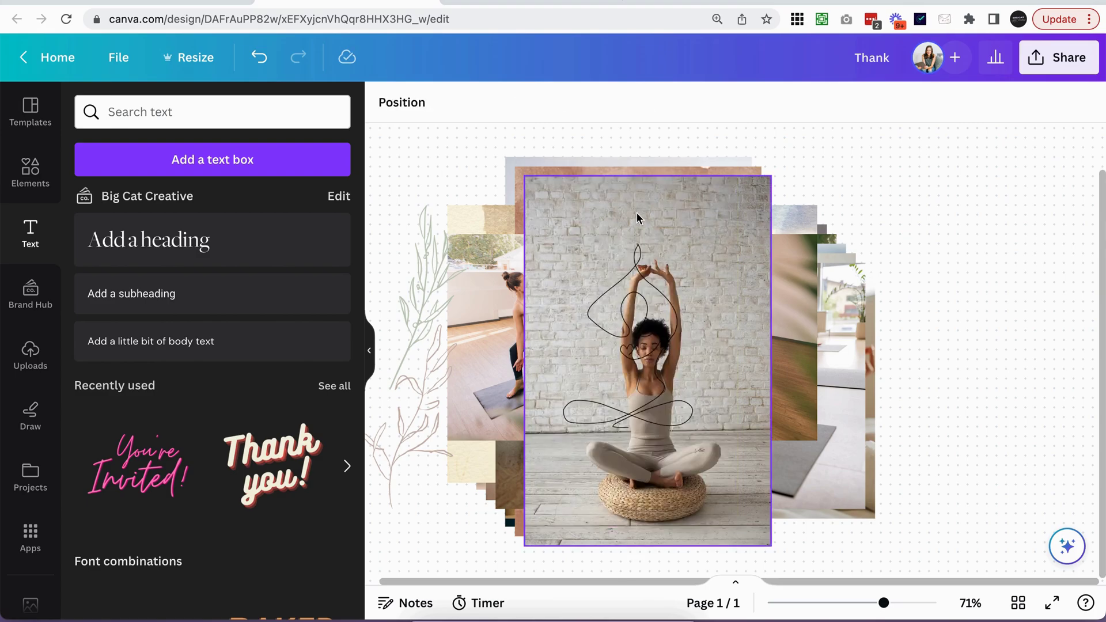
# - Move the line-art figure aside, shrink the seated photo and collage, and reposition the child-pose, watercolour and grass photos
pyautogui.moveTo(633, 253); pyautogui.dragTo(395, 98)
pyautogui.click(598, 291)
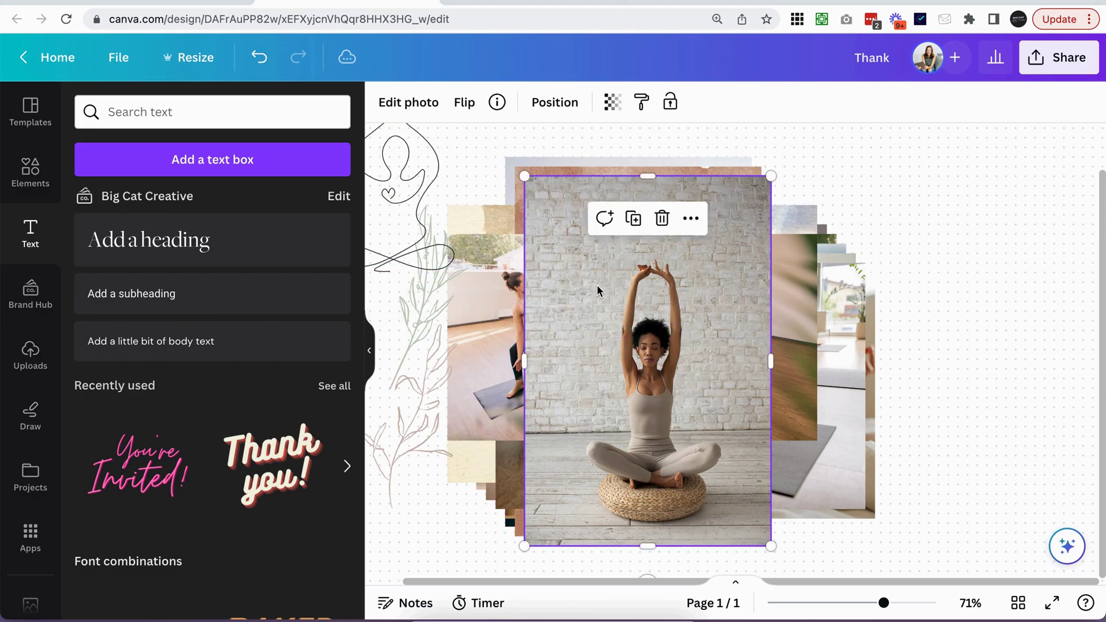
pyautogui.moveTo(524, 176); pyautogui.dragTo(639, 346)
pyautogui.moveTo(706, 444); pyautogui.dragTo(875, 319)
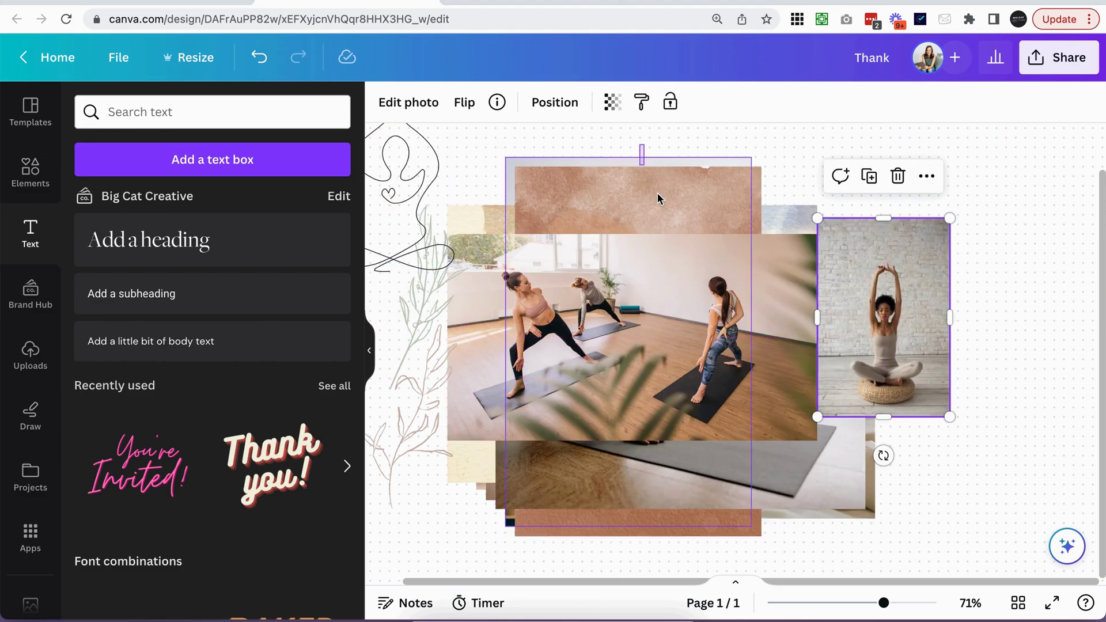
pyautogui.moveTo(442, 144); pyautogui.dragTo(605, 346)
pyautogui.moveTo(571, 224); pyautogui.dragTo(907, 242)
pyautogui.click(586, 255)
pyautogui.moveTo(586, 255); pyautogui.dragTo(870, 358)
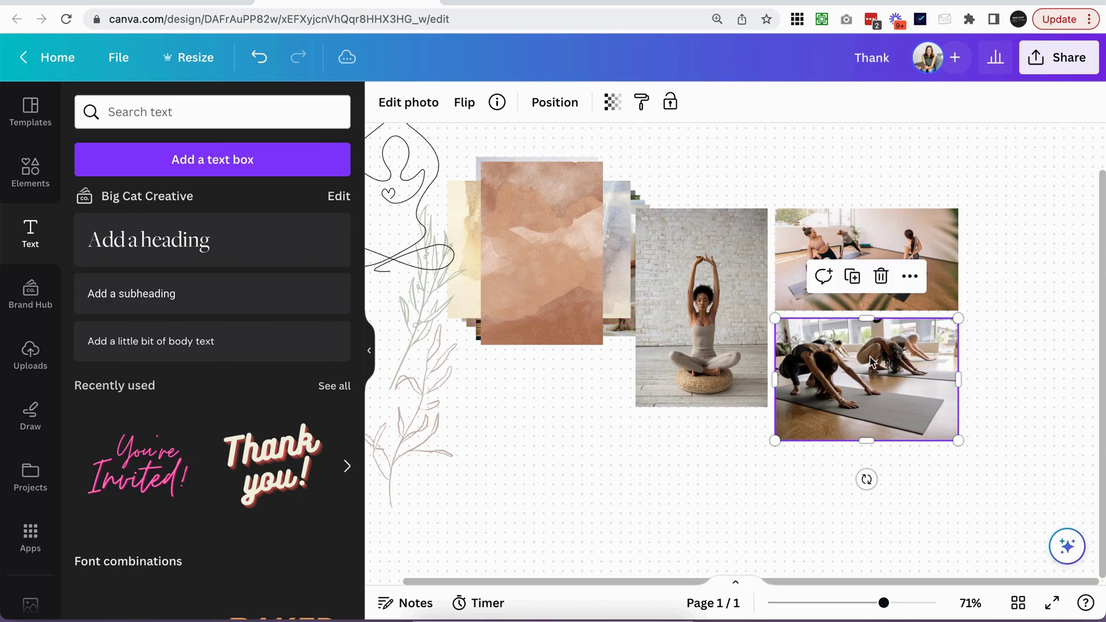
pyautogui.moveTo(544, 207); pyautogui.dragTo(707, 458)
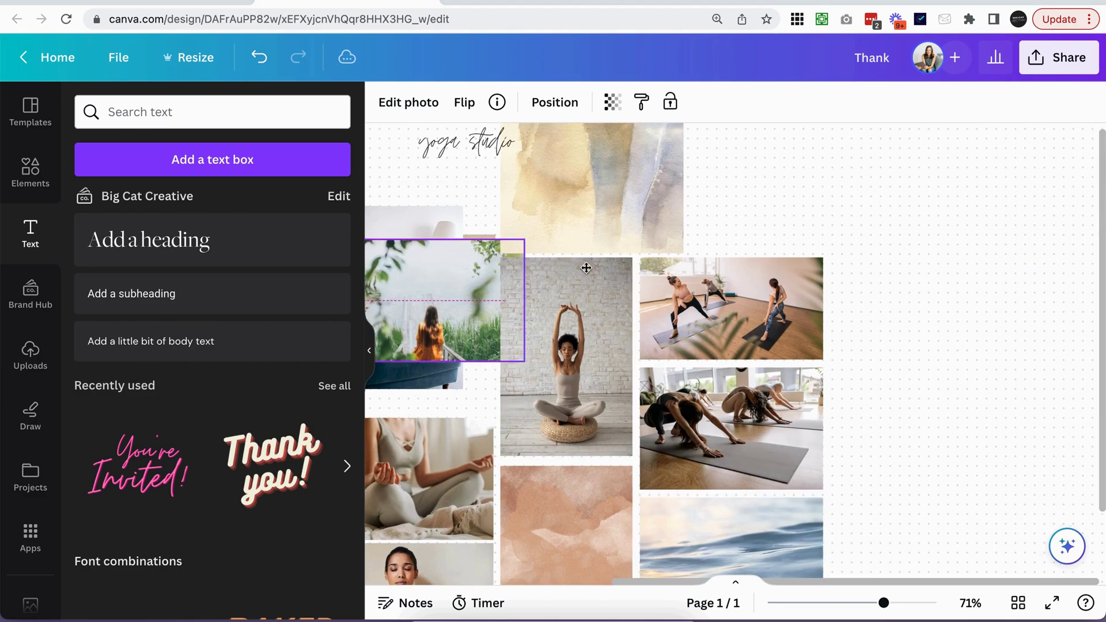
pyautogui.moveTo(586, 268); pyautogui.dragTo(799, 196)
# - Shift two more photos and try resizing the sea photo, leaving it at full size
pyautogui.hscroll(-5, 799, 196)
pyautogui.moveTo(697, 217); pyautogui.dragTo(540, 479)
pyautogui.moveTo(658, 285); pyautogui.dragTo(458, 368)
pyautogui.hscroll(5, 621, 174)
pyautogui.scroll(3, 621, 174)
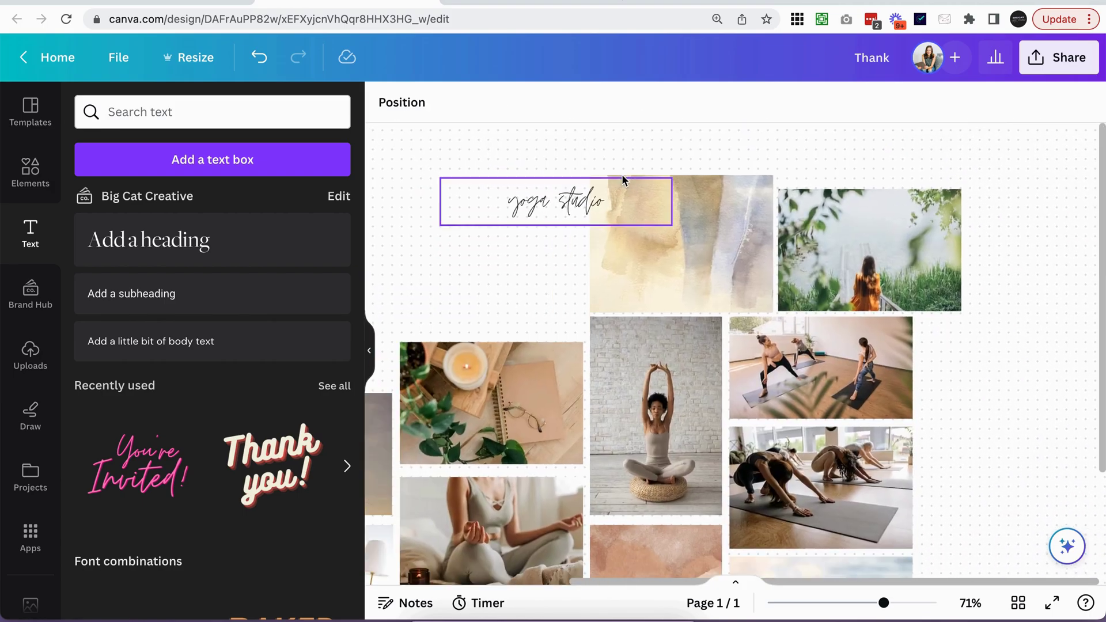
pyautogui.scroll(-6, 621, 174)
pyautogui.click(829, 335)
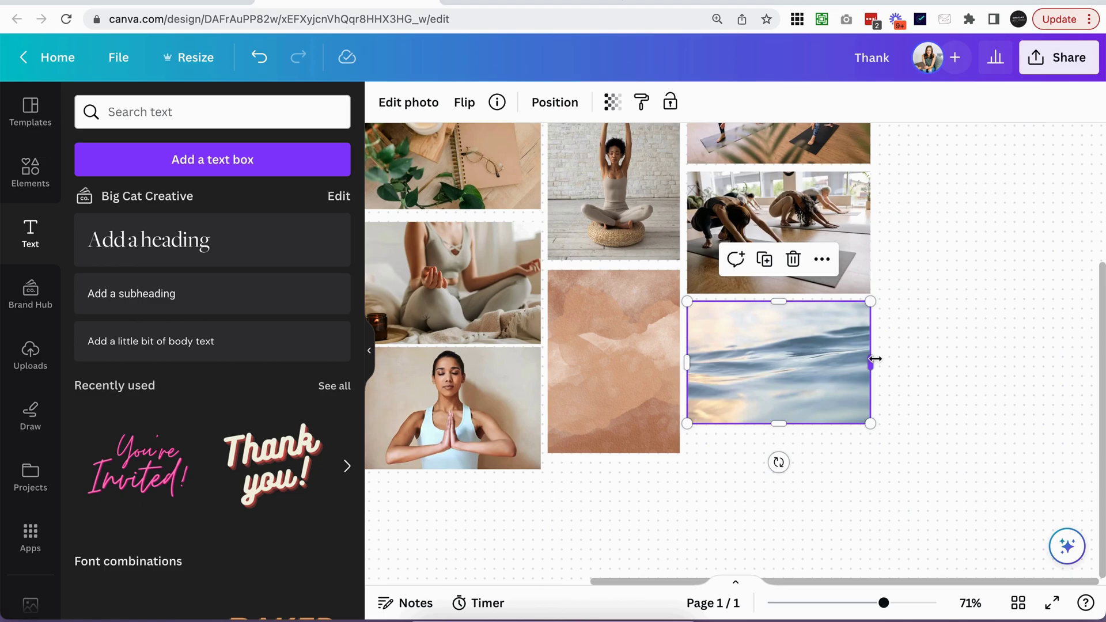
pyautogui.moveTo(875, 359)
pyautogui.mouseDown()
pyautogui.moveTo(795, 363)
pyautogui.moveTo(871, 361)
pyautogui.mouseUp()
pyautogui.moveTo(871, 422)
pyautogui.mouseDown()
pyautogui.moveTo(847, 407)
pyautogui.moveTo(870, 424)
pyautogui.mouseUp()
pyautogui.scroll(2, 864, 403)
pyautogui.hscroll(-2, 864, 403)
pyautogui.moveTo(934, 477)
pyautogui.mouseDown()
pyautogui.moveTo(918, 465)
pyautogui.moveTo(935, 477)
pyautogui.mouseUp()
pyautogui.hscroll(-5, 979, 432)
# - Remove the yoga-class photo and a watercolour photo from the collage
pyautogui.click(762, 427)
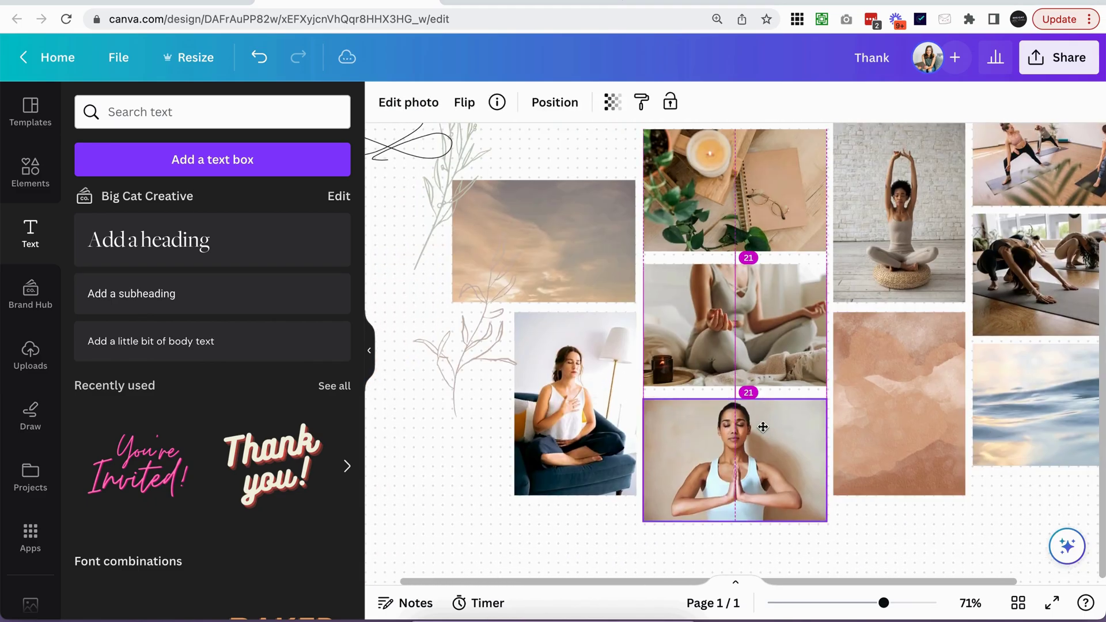
pyautogui.scroll(-3, 749, 374)
pyautogui.click(864, 369)
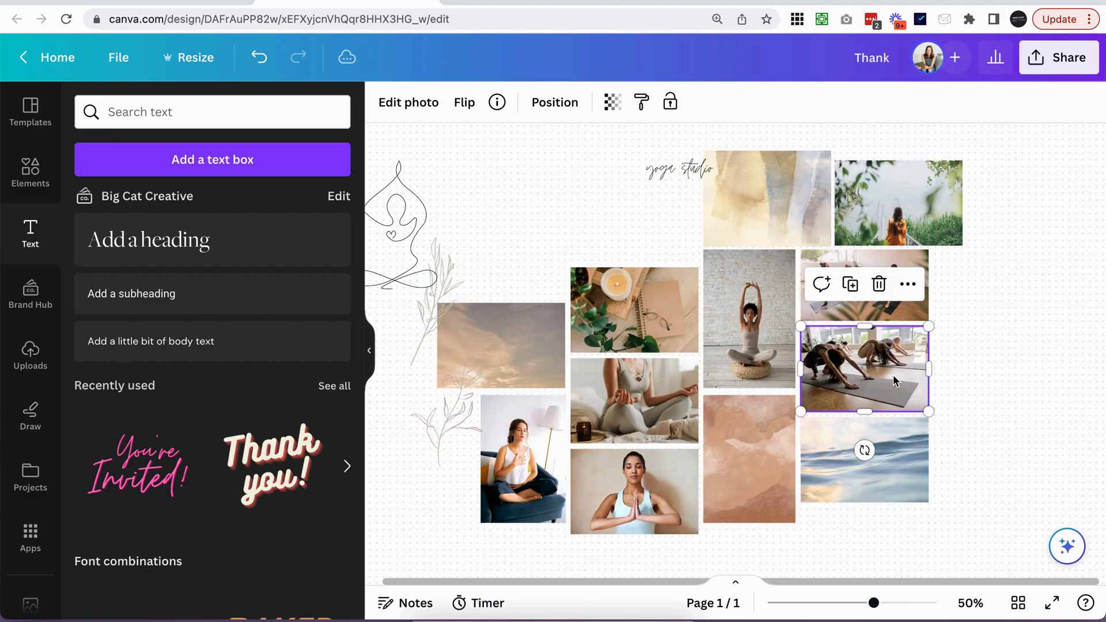
pyautogui.press('Delete')
pyautogui.moveTo(783, 224); pyautogui.dragTo(857, 353)
pyautogui.press('Delete')
pyautogui.click(493, 339)
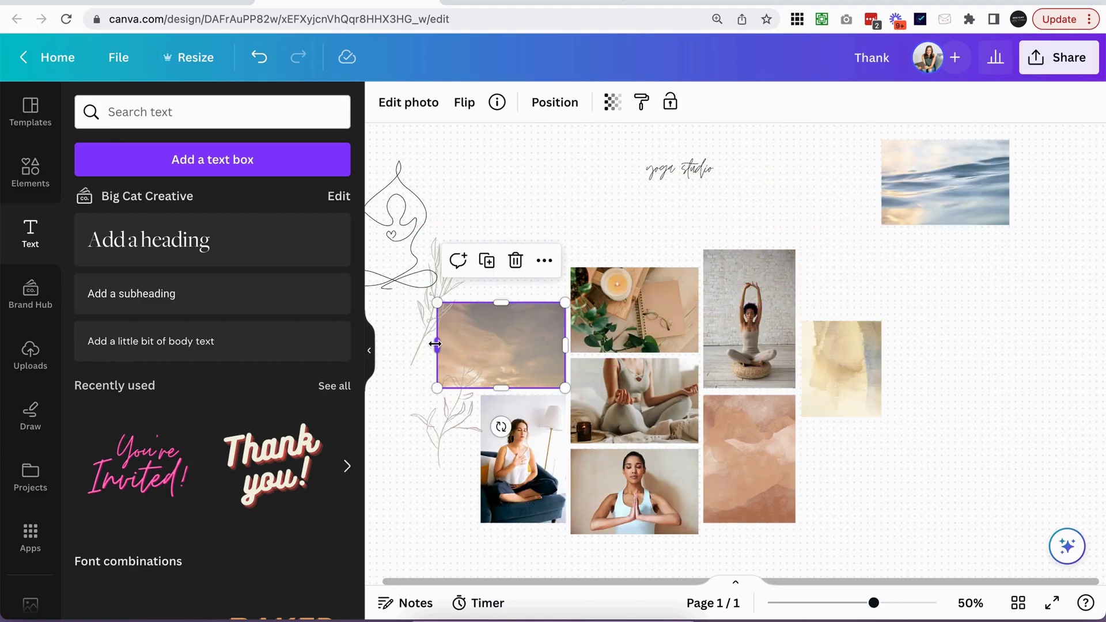
pyautogui.hscroll(-2, 479, 345)
pyautogui.click(851, 449)
pyautogui.hotkey('ctrl', 'z')
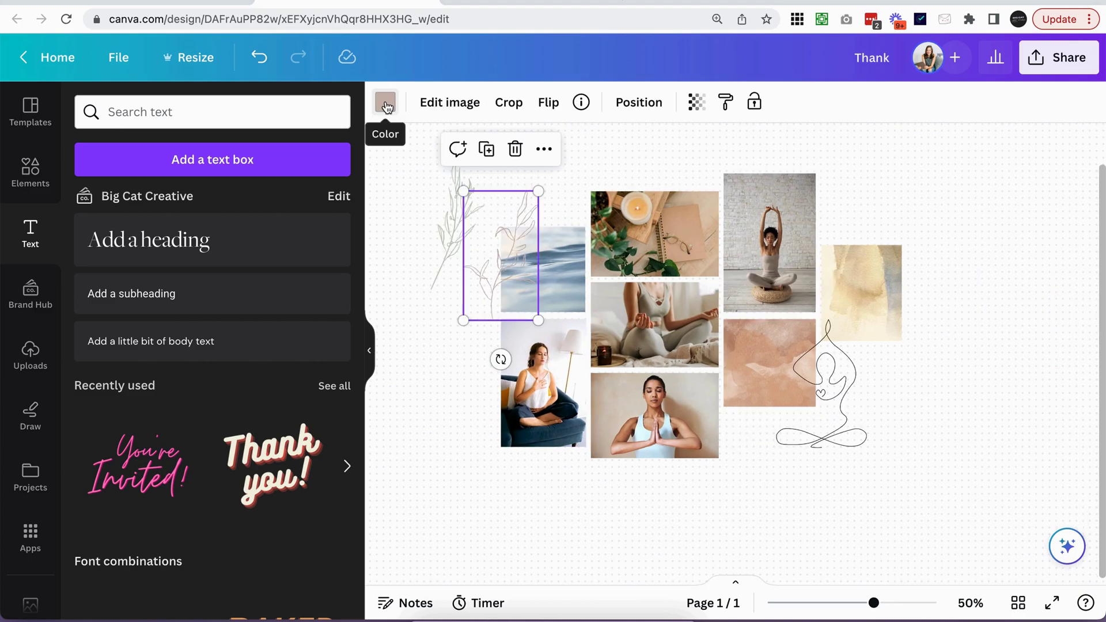
# - Darken the leaf graphic, then move the "yoga studio" text and set its font size to 100
pyautogui.click(386, 103)
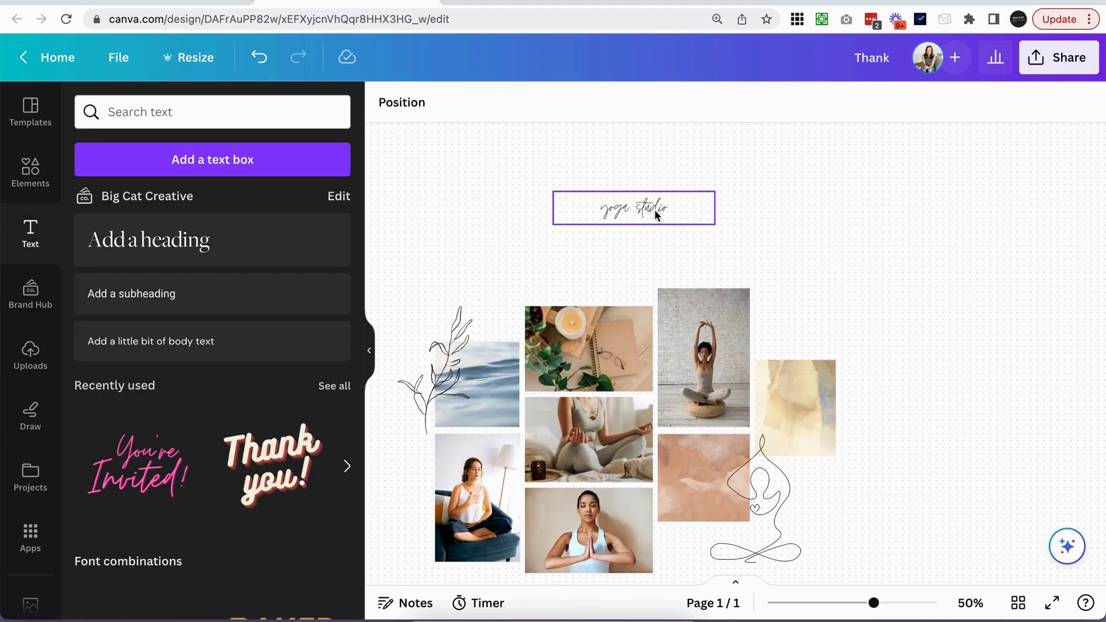
pyautogui.moveTo(656, 214); pyautogui.dragTo(777, 260)
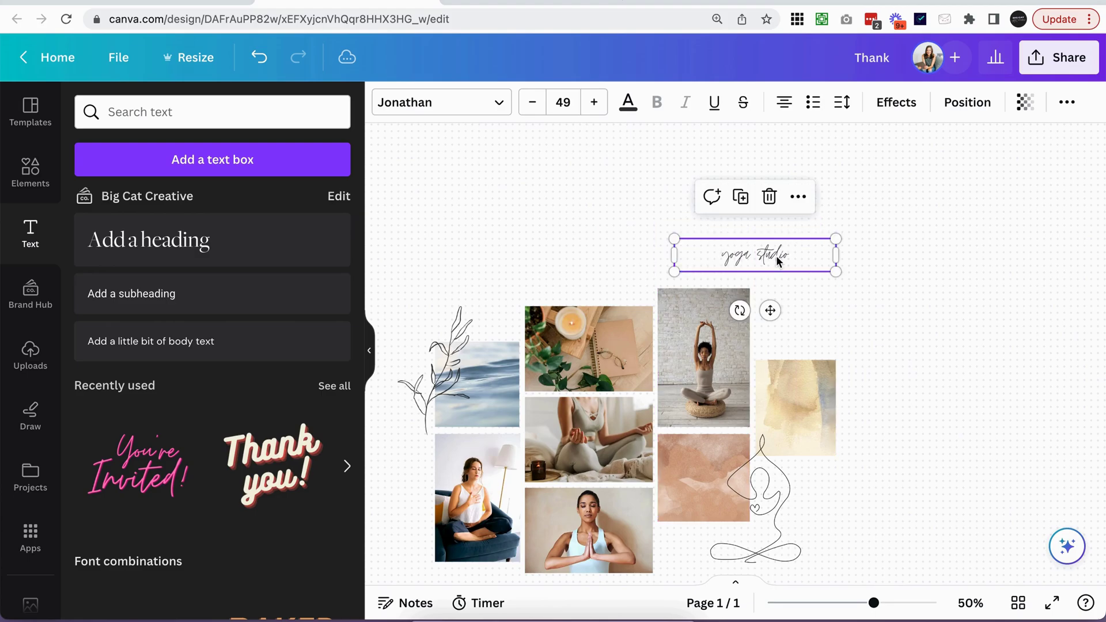
pyautogui.click(558, 104)
pyautogui.click(594, 103)
pyautogui.click(594, 103)
pyautogui.click(593, 103)
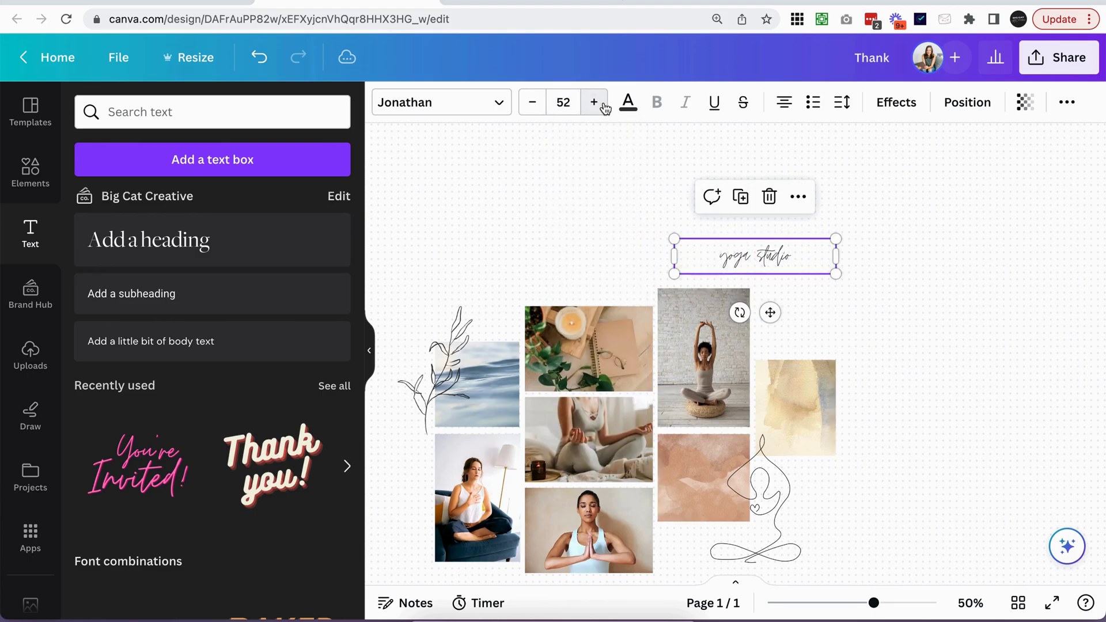
pyautogui.click(593, 104)
pyautogui.click(594, 103)
pyautogui.click(568, 103)
pyautogui.write('100')
pyautogui.press('Return')
pyautogui.click(946, 289)
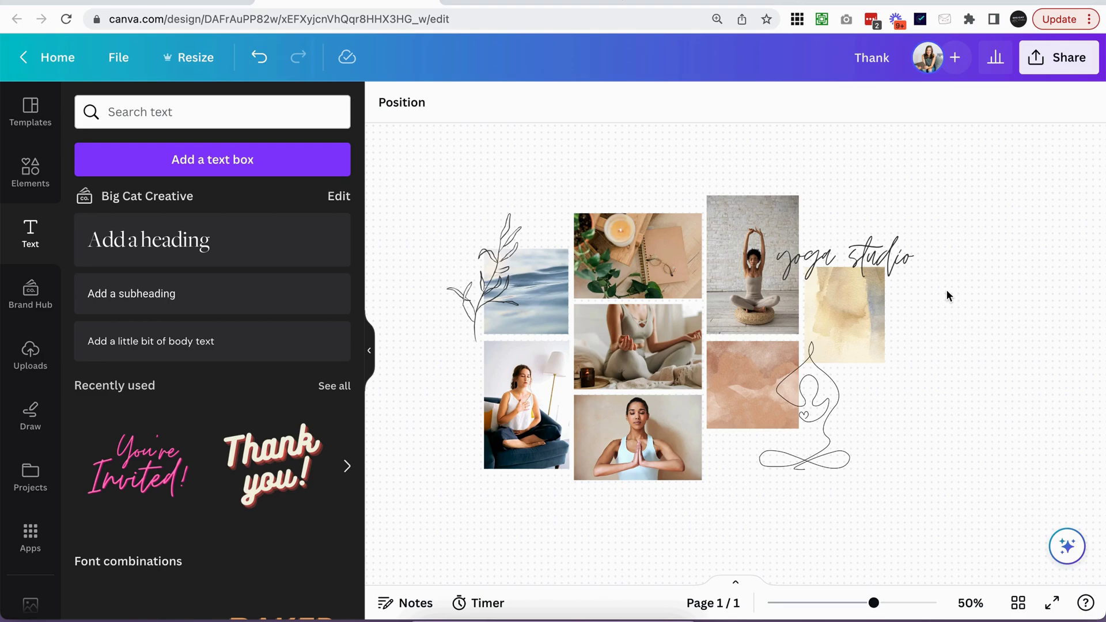
pyautogui.scroll(2, 949, 282)
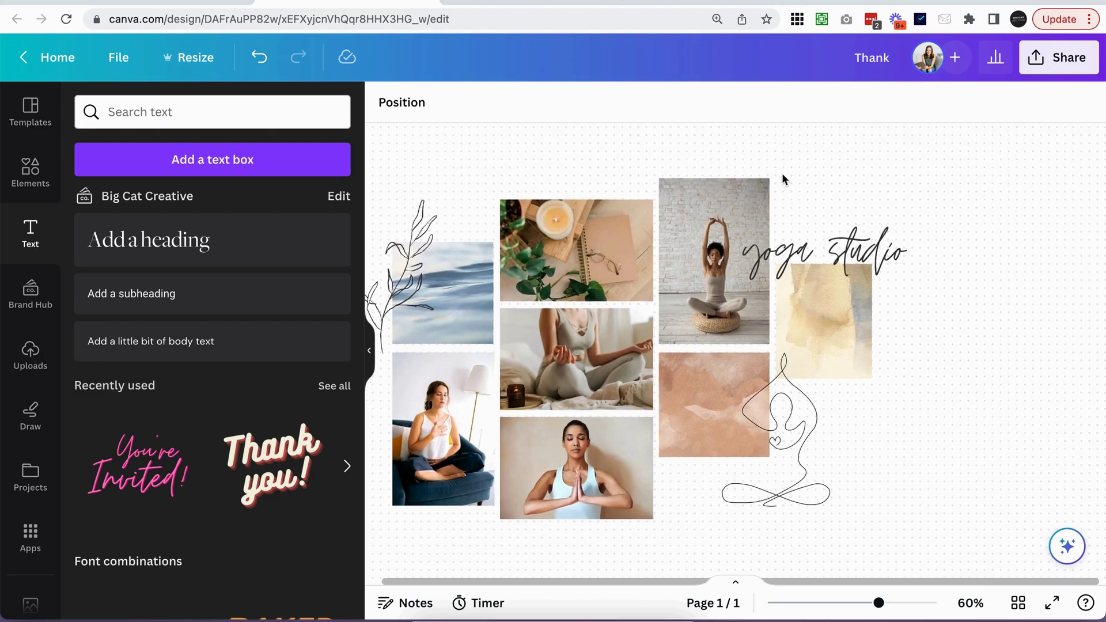
pyautogui.hscroll(-2, 780, 174)
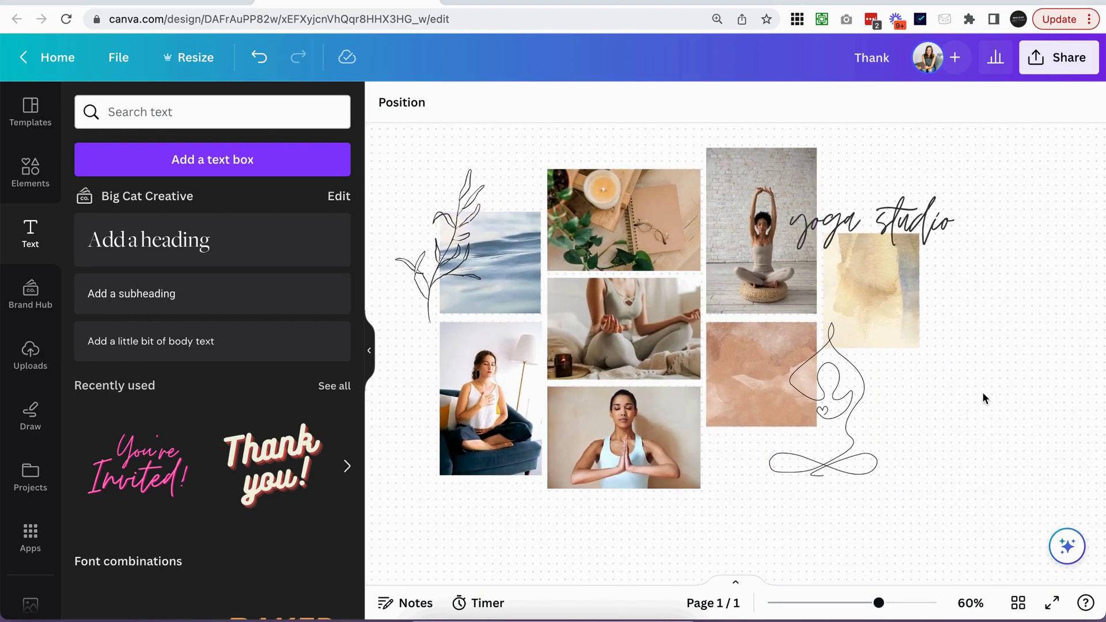
pyautogui.click(32, 182)
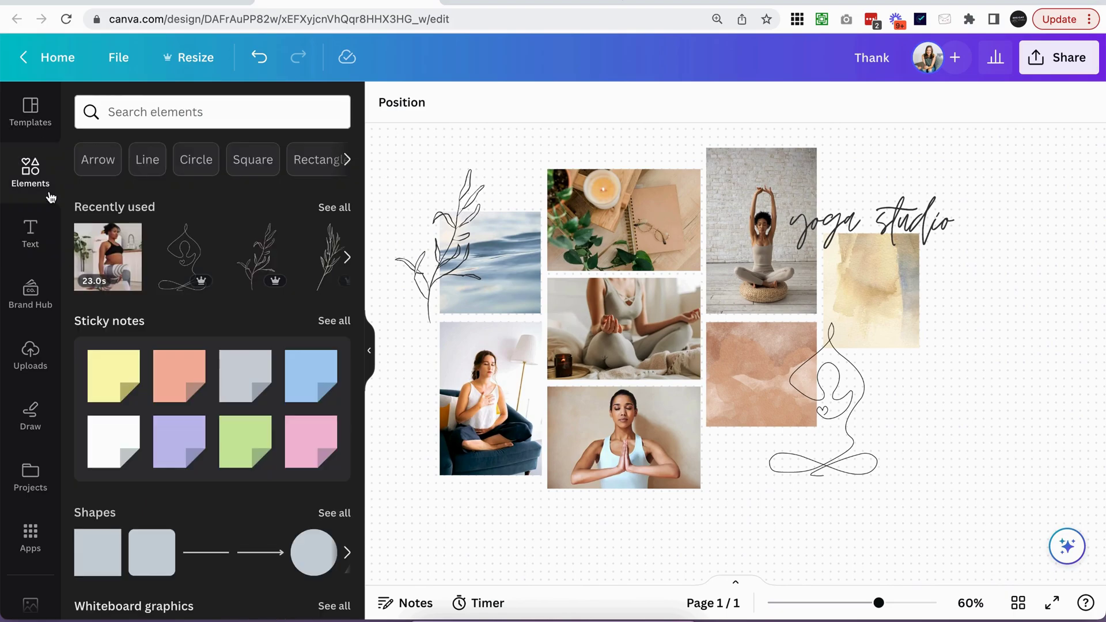
# - Add a six-cell grid layout and move it to empty canvas beside the collage
pyautogui.scroll(-15, 155, 276)
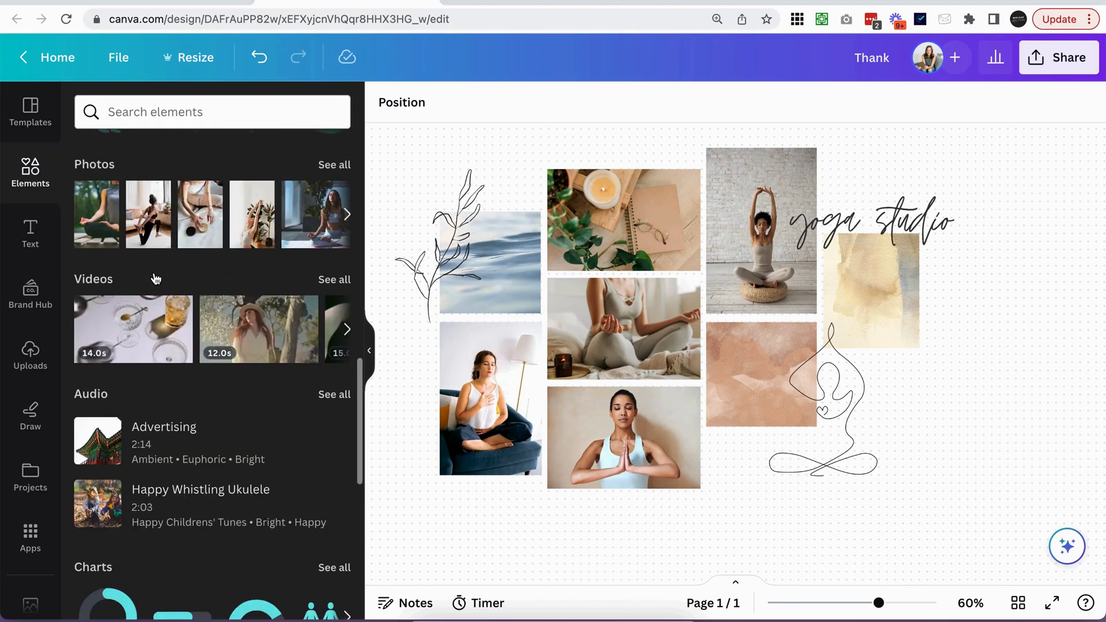
pyautogui.scroll(-8, 155, 279)
pyautogui.click(330, 473)
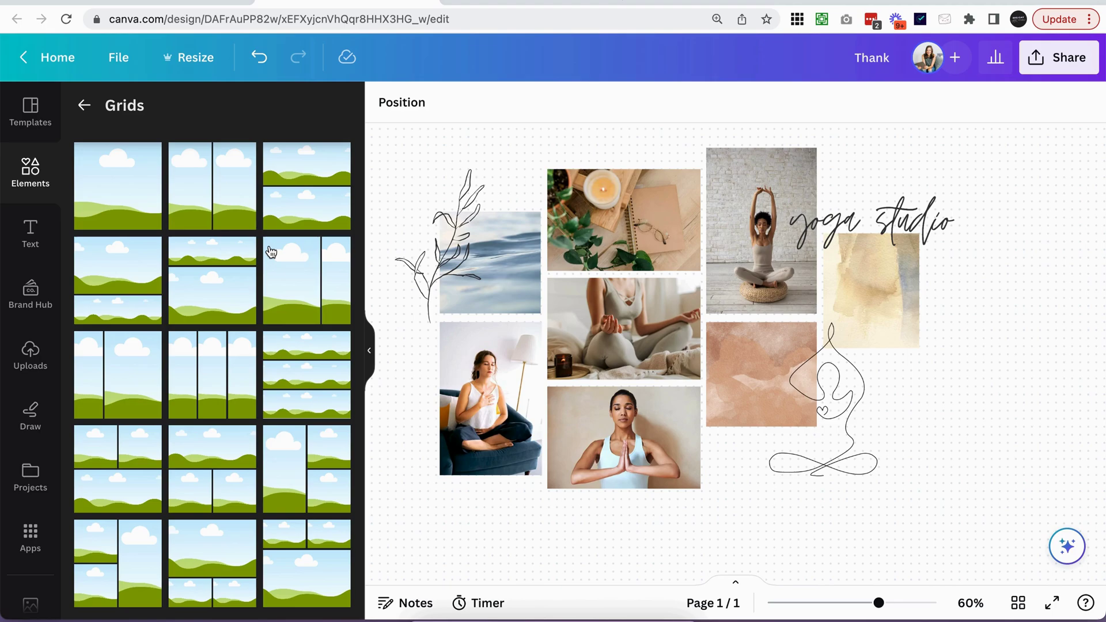
pyautogui.scroll(-3, 270, 252)
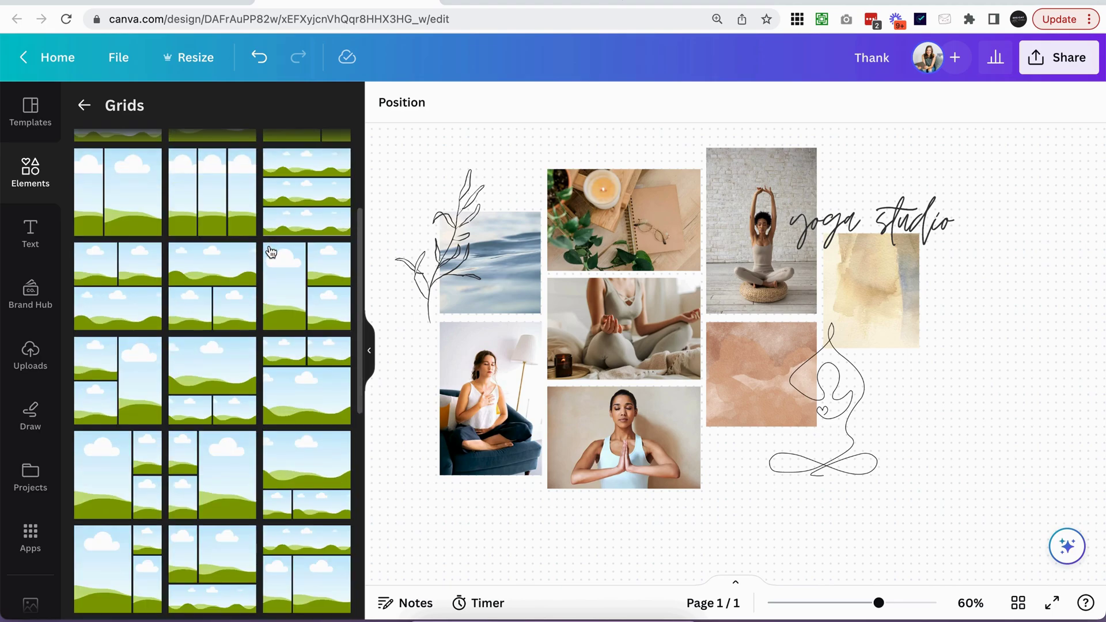
pyautogui.scroll(-15, 271, 252)
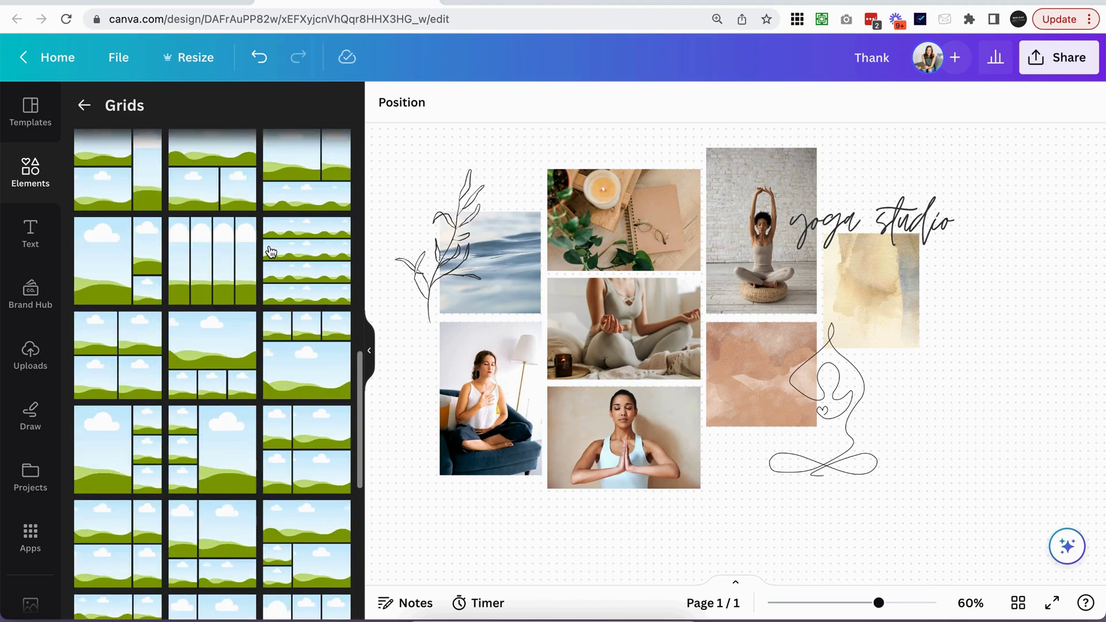
pyautogui.scroll(-12, 270, 252)
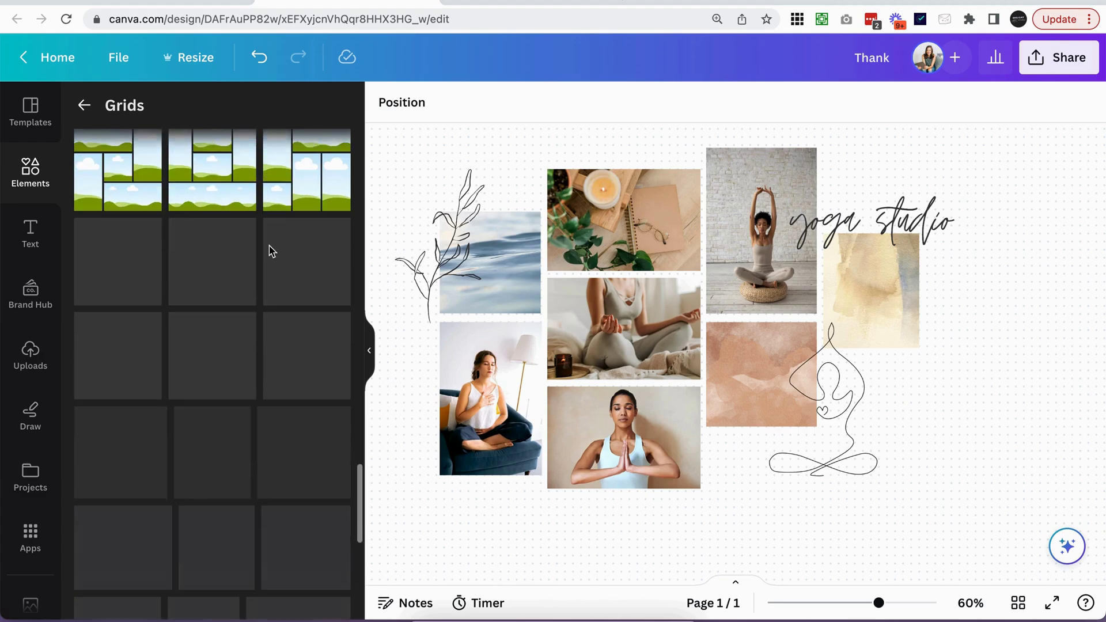
pyautogui.scroll(-5, 270, 252)
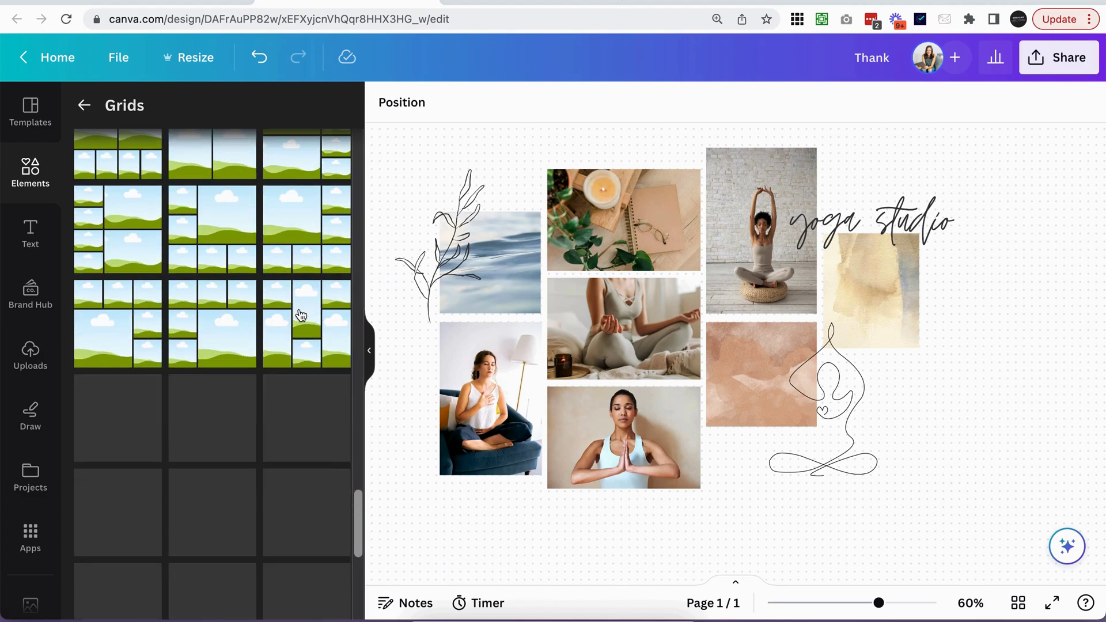
pyautogui.scroll(-3, 300, 315)
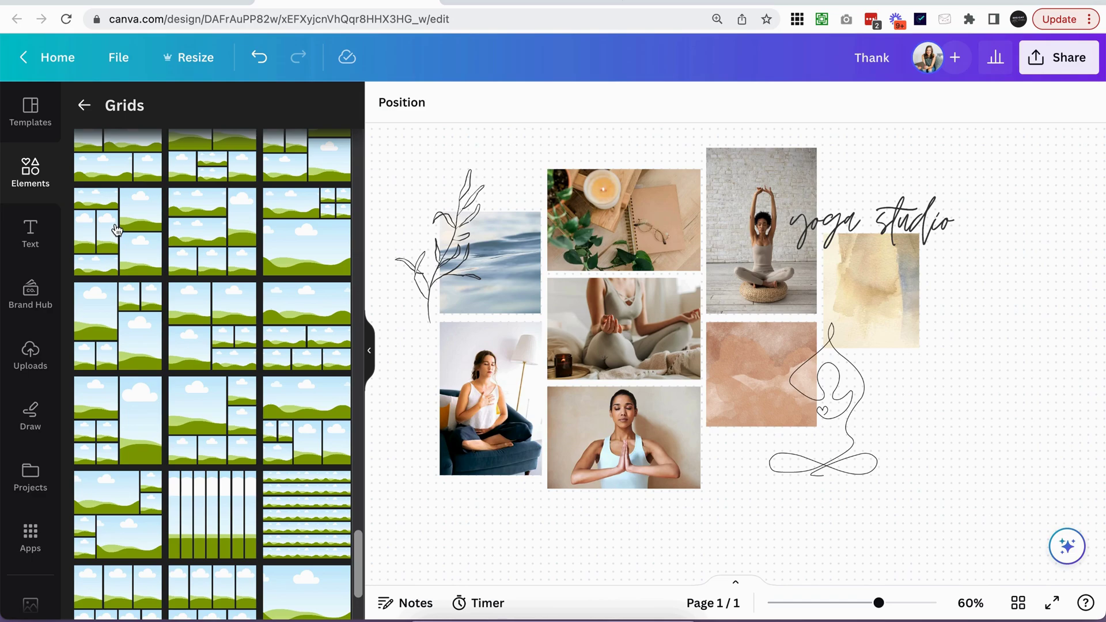
pyautogui.click(117, 229)
pyautogui.hscroll(5, 523, 437)
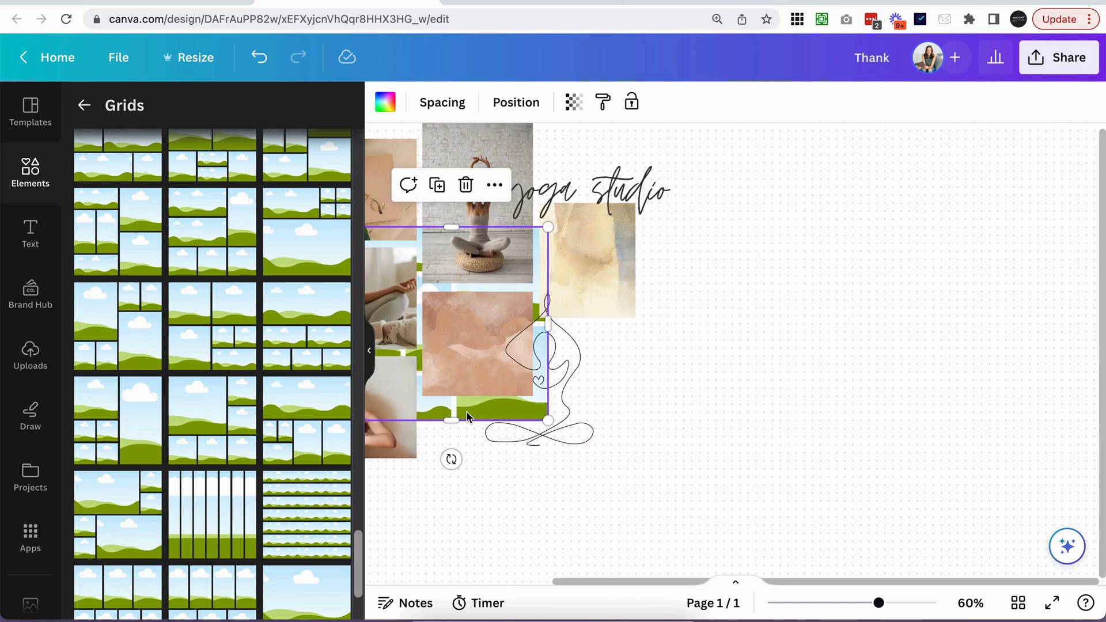
pyautogui.moveTo(466, 416); pyautogui.dragTo(999, 496)
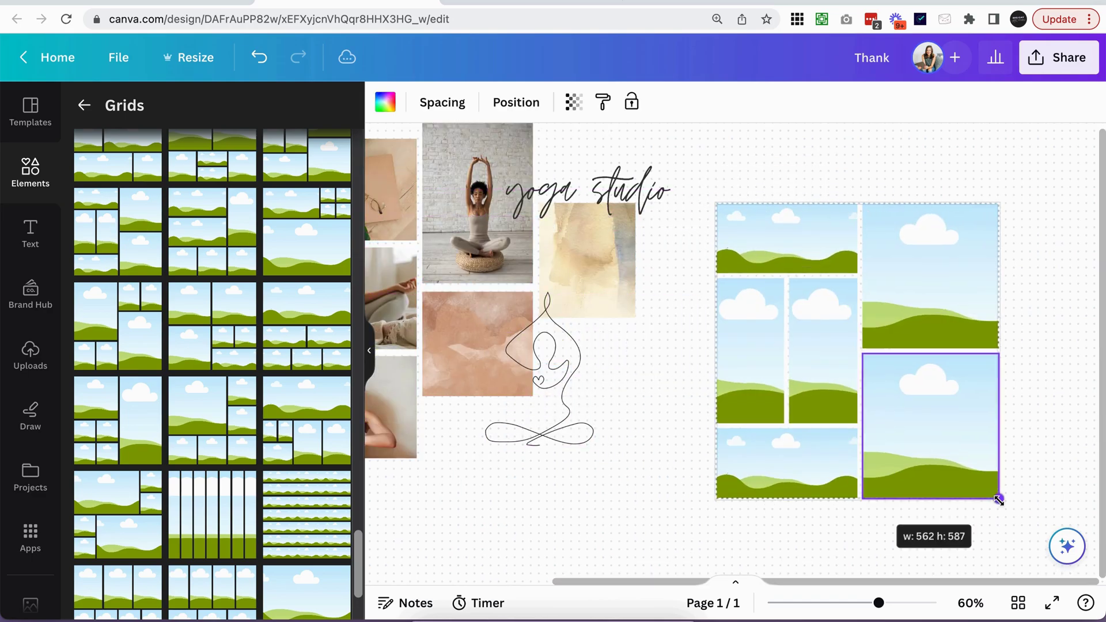
# - Resize the grid into a taller block positioned beside the collage
pyautogui.hotkey('ctrl', 'z')
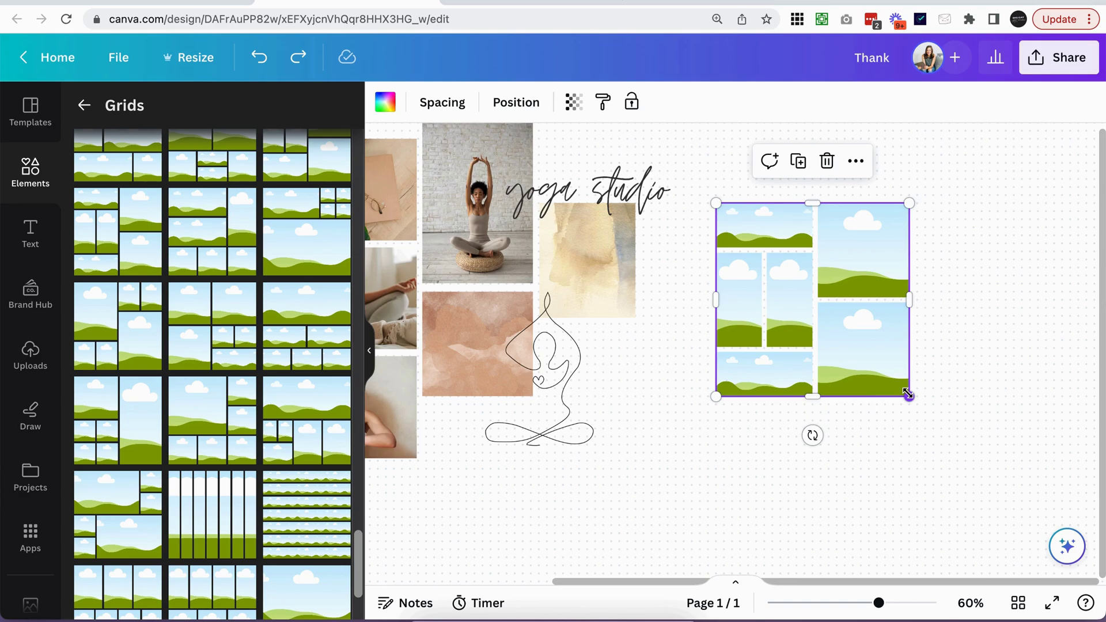
pyautogui.moveTo(907, 394); pyautogui.dragTo(1037, 474)
pyautogui.moveTo(945, 397); pyautogui.dragTo(1012, 506)
pyautogui.moveTo(972, 464); pyautogui.dragTo(945, 385)
pyautogui.click(704, 509)
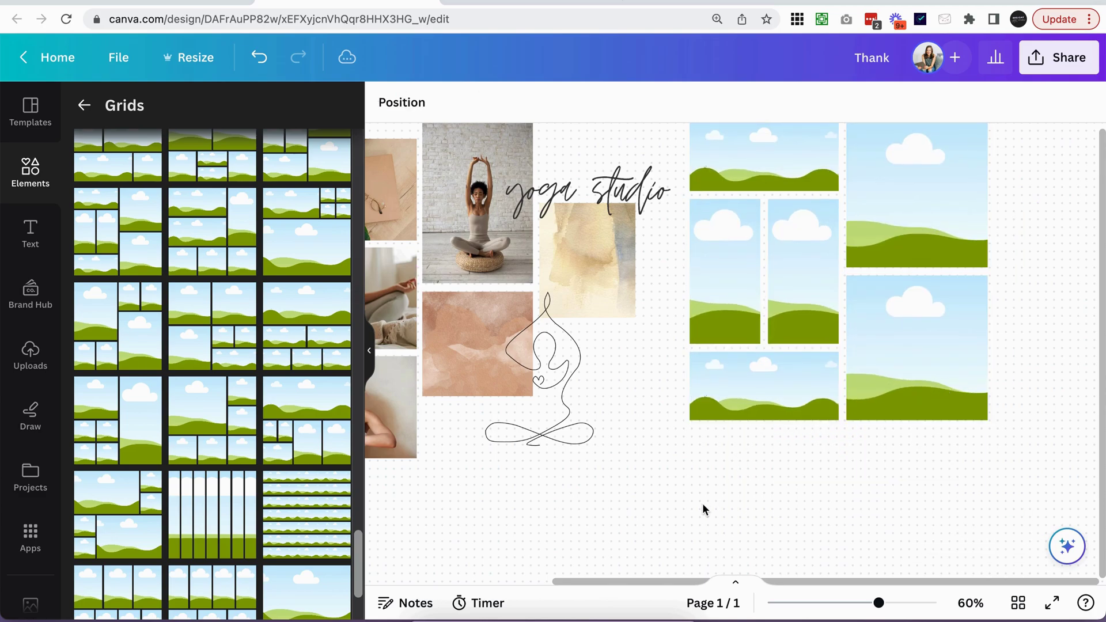
# - Pick the seated yoga photo and nudge the grid slightly right and down
pyautogui.hscroll(-5, 703, 509)
pyautogui.click(792, 248)
pyautogui.hscroll(6, 632, 307)
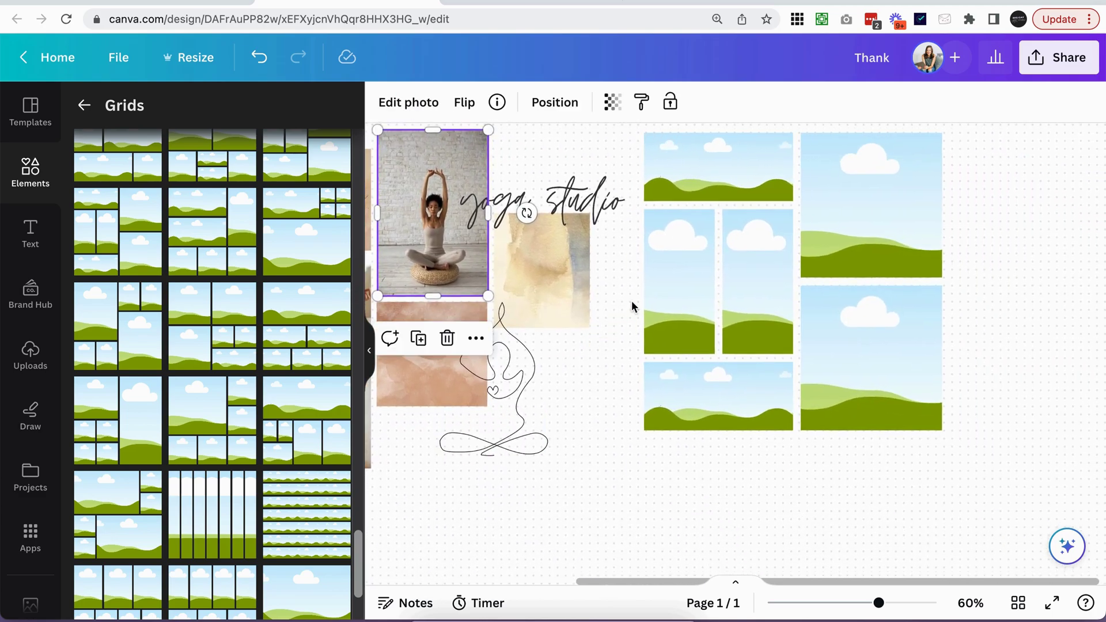
pyautogui.moveTo(658, 297); pyautogui.dragTo(676, 303)
pyautogui.click(608, 396)
# - Place the seated yoga photo top-right, the peach texture in a middle cell, and the praying woman middle-left
pyautogui.hscroll(-6, 608, 396)
pyautogui.scroll(2, 608, 396)
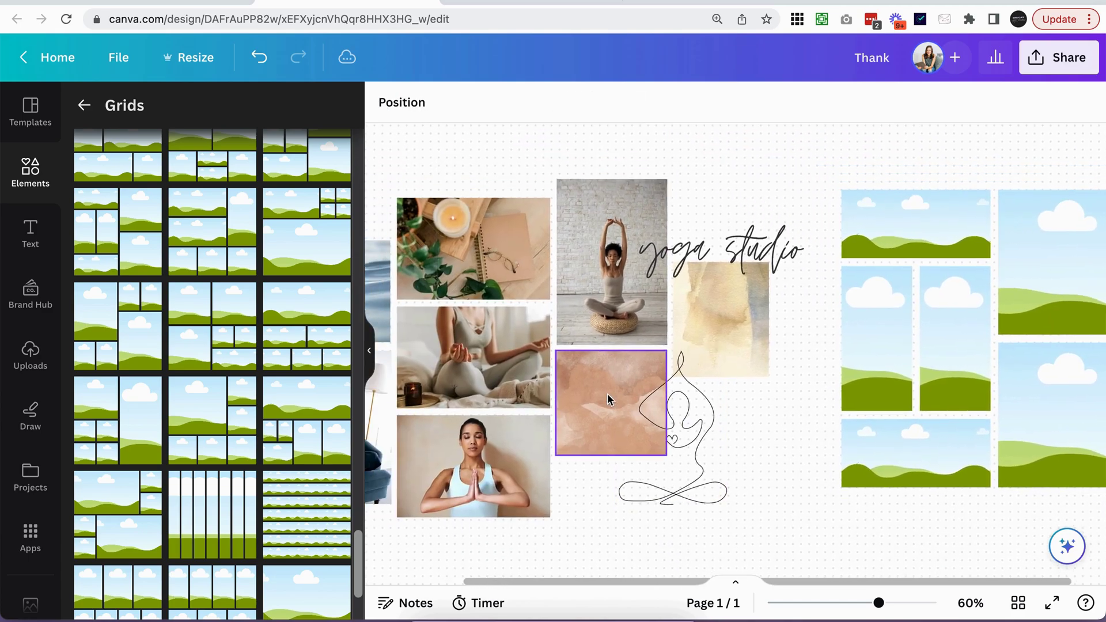
pyautogui.hscroll(3, 764, 264)
pyautogui.moveTo(604, 305); pyautogui.dragTo(951, 267)
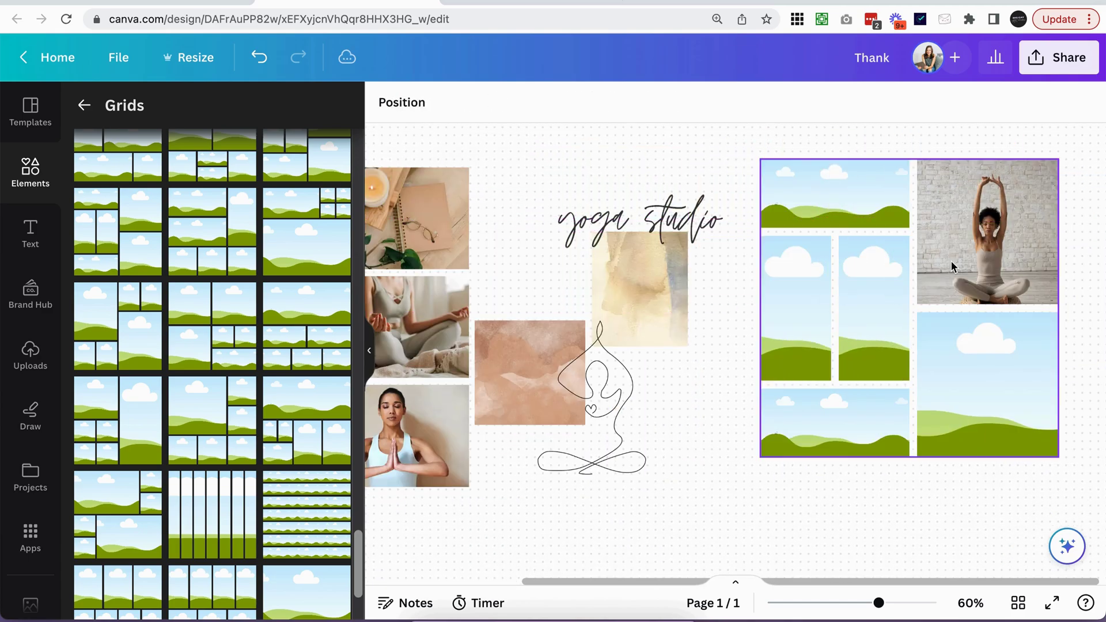
pyautogui.moveTo(499, 385); pyautogui.dragTo(847, 340)
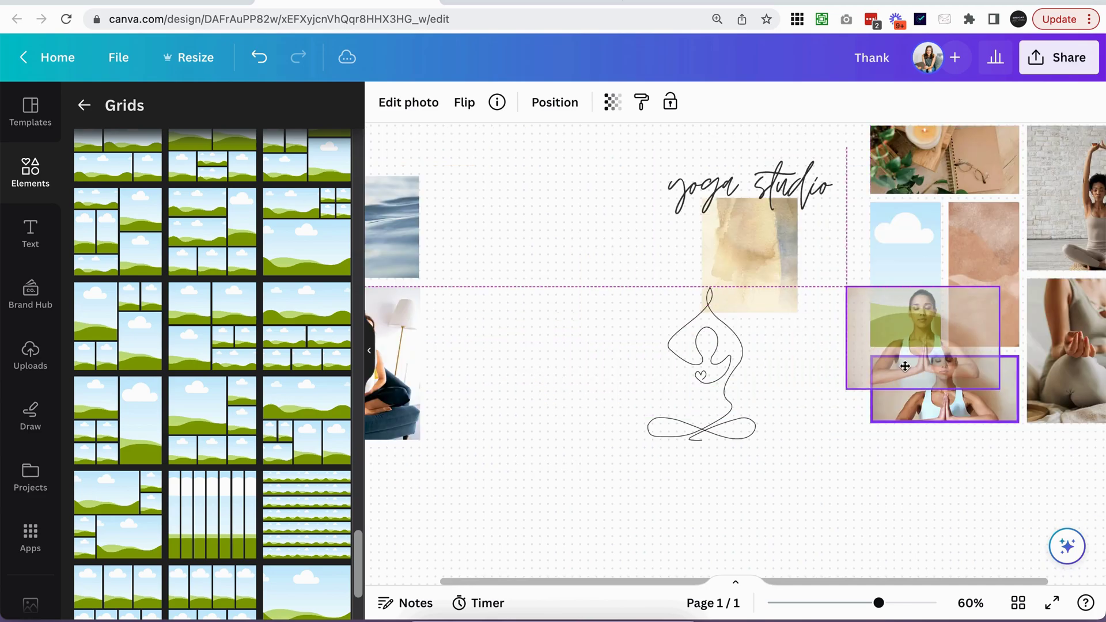
pyautogui.moveTo(905, 366); pyautogui.dragTo(903, 275)
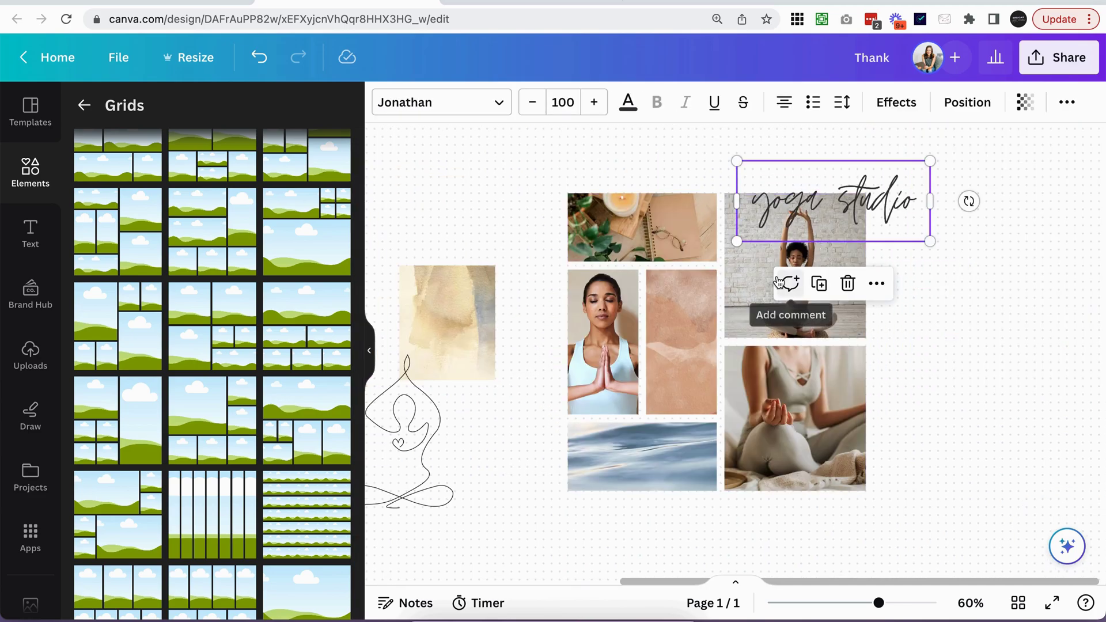
# - Reframe the seated yoga photo within its grid cell, shifting it slightly down
pyautogui.click(751, 308)
pyautogui.doubleClick(787, 261)
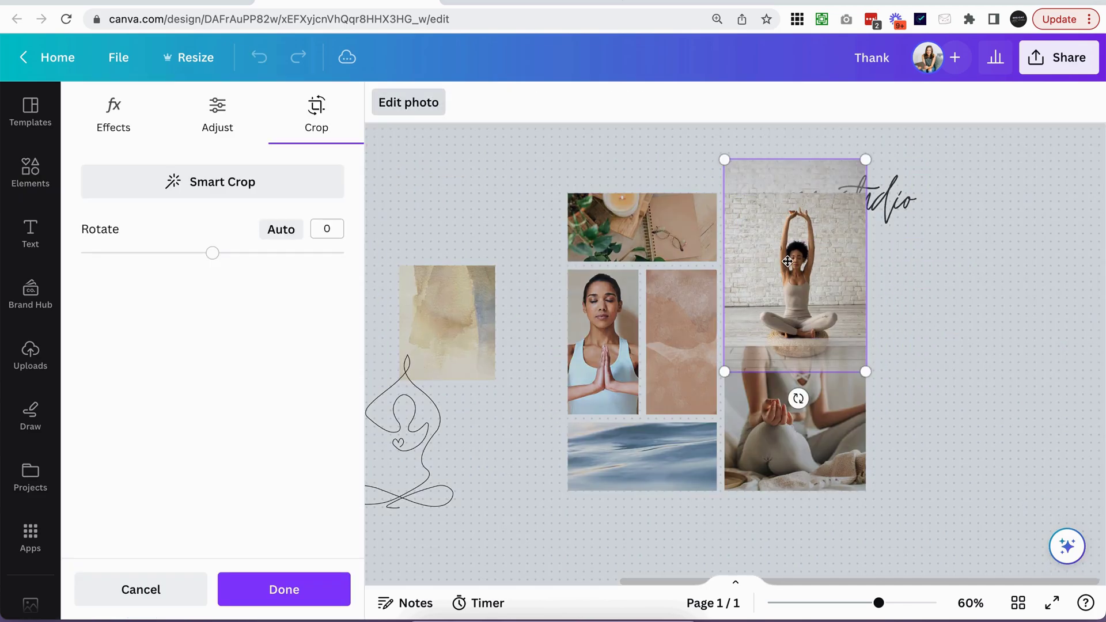
pyautogui.click(787, 261)
pyautogui.doubleClick(805, 283)
pyautogui.moveTo(806, 282); pyautogui.dragTo(801, 290)
pyautogui.press('Return')
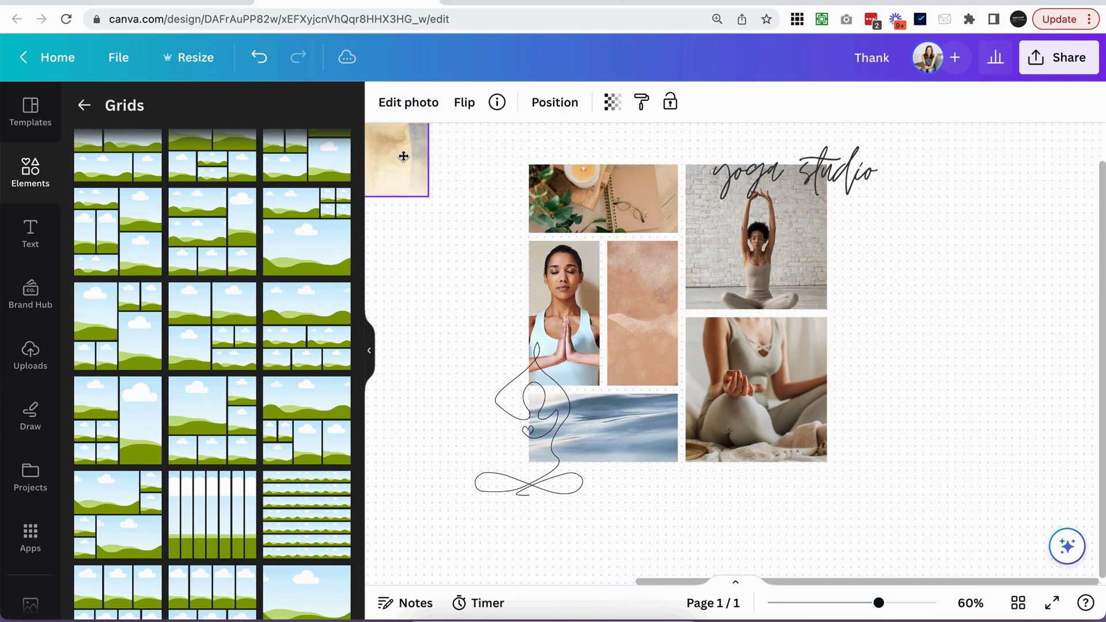
pyautogui.click(403, 156)
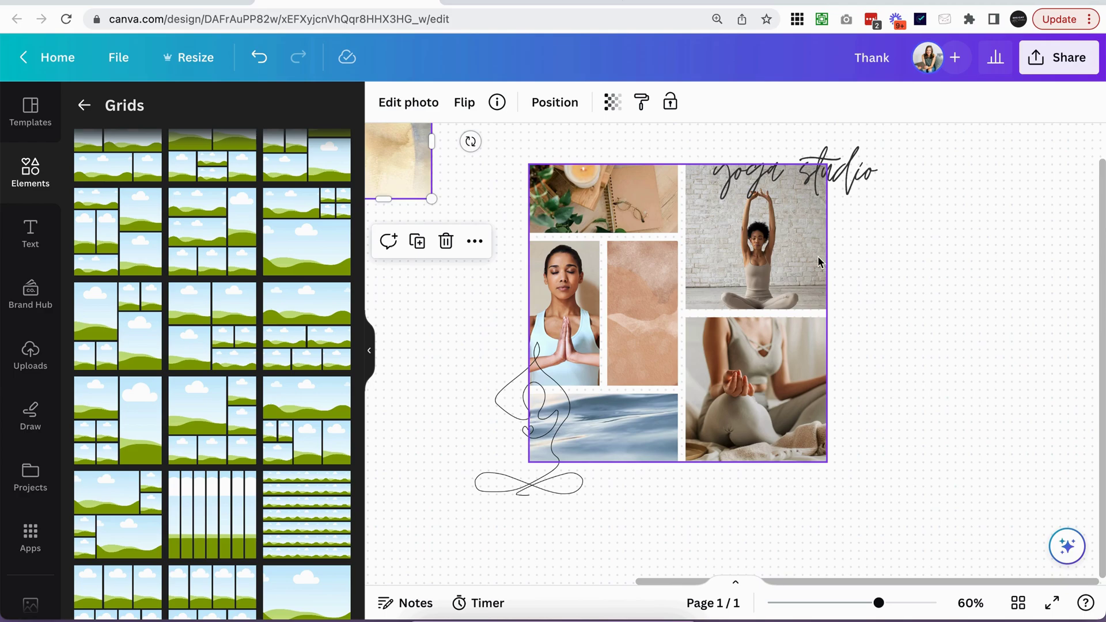
pyautogui.click(447, 192)
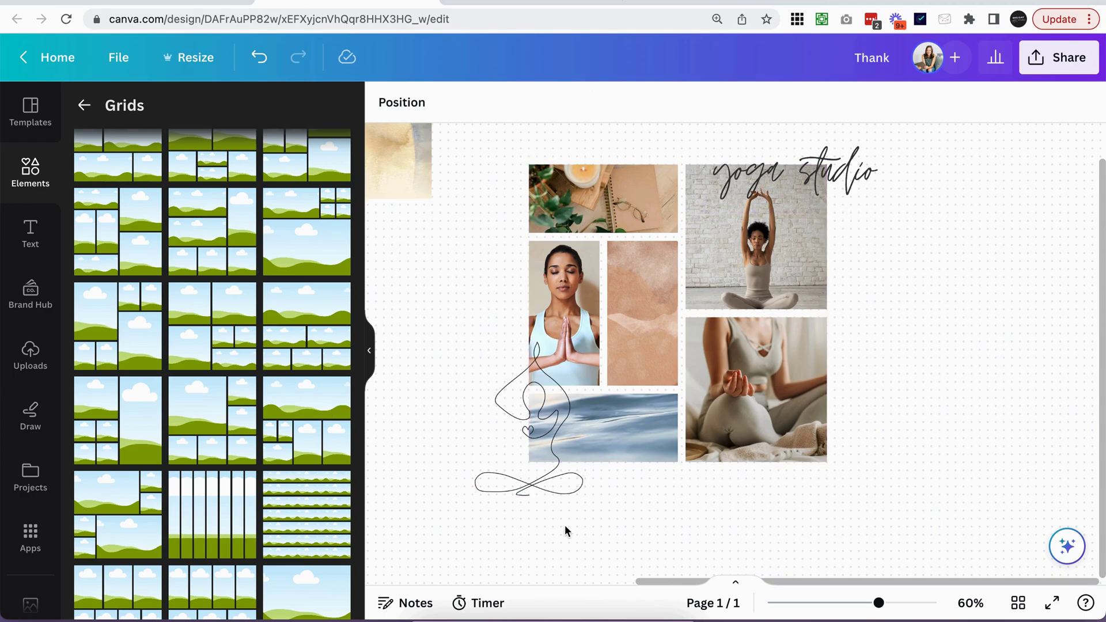
# - Detach the seated yoga photo from its grid cell and move it left
pyautogui.click(743, 269)
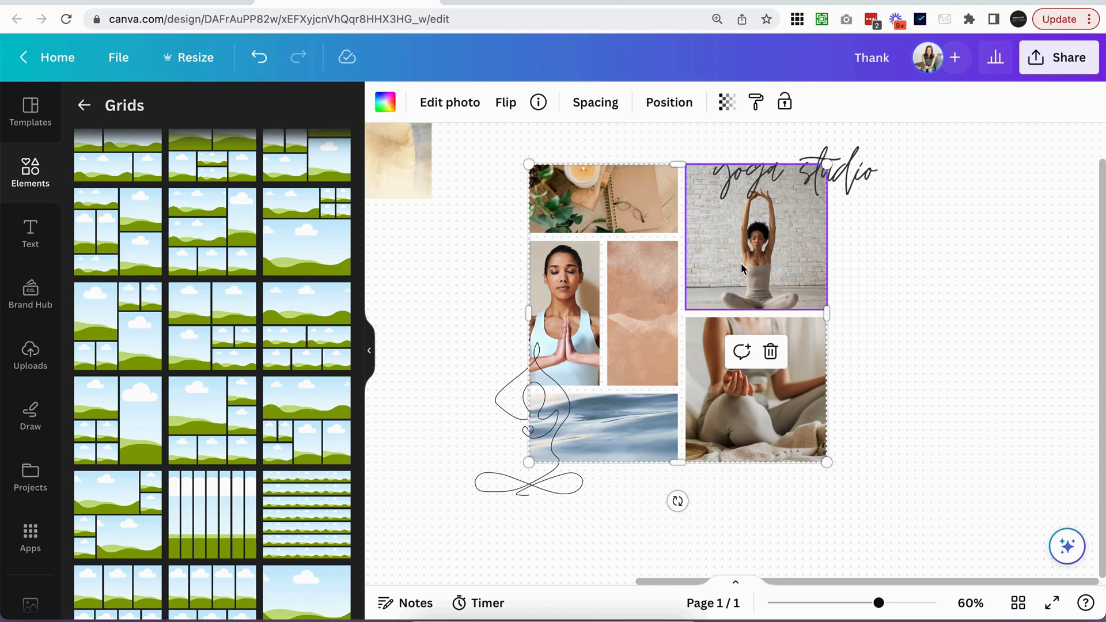
pyautogui.rightClick(743, 269)
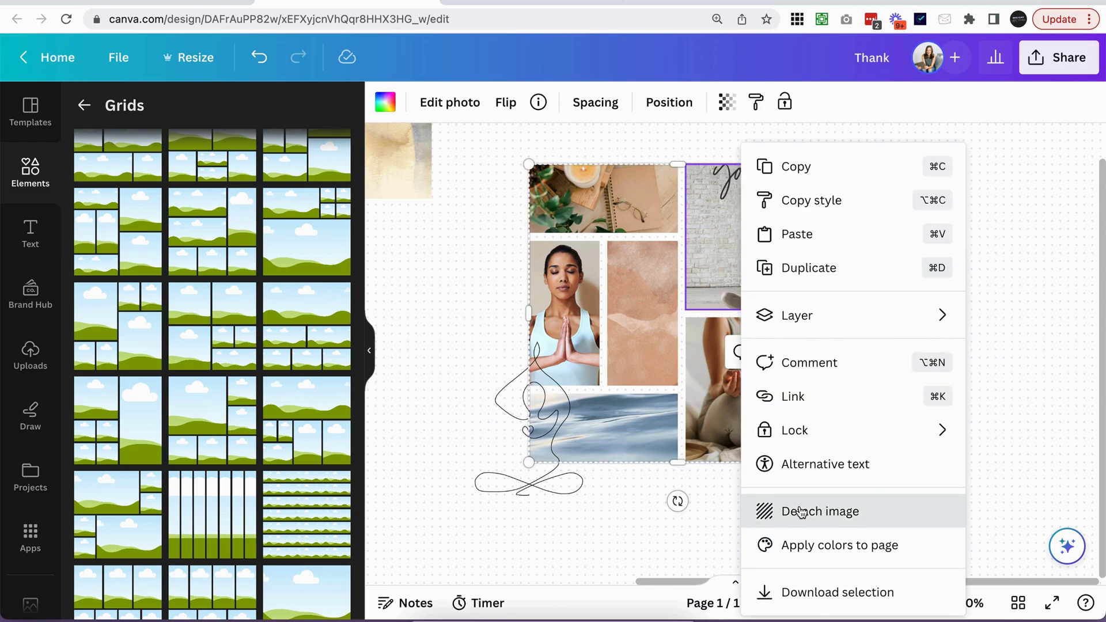
pyautogui.click(839, 511)
pyautogui.moveTo(847, 333); pyautogui.dragTo(600, 331)
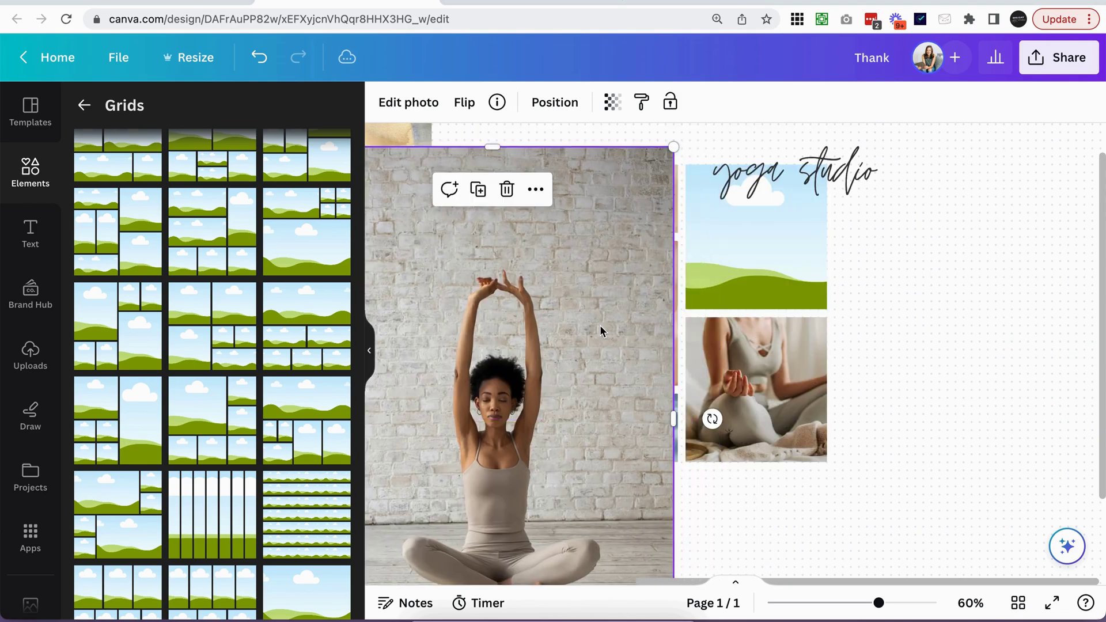
# - Undo the grid edits until only the empty placeholder grid remains
pyautogui.hotkey('ctrl', 'z')
pyautogui.hotkey('ctrl', 'z')
pyautogui.hotkey('ctrl', 'z')
pyautogui.hotkey('ctrl', 'z')
pyautogui.hotkey('ctrl', 'z')
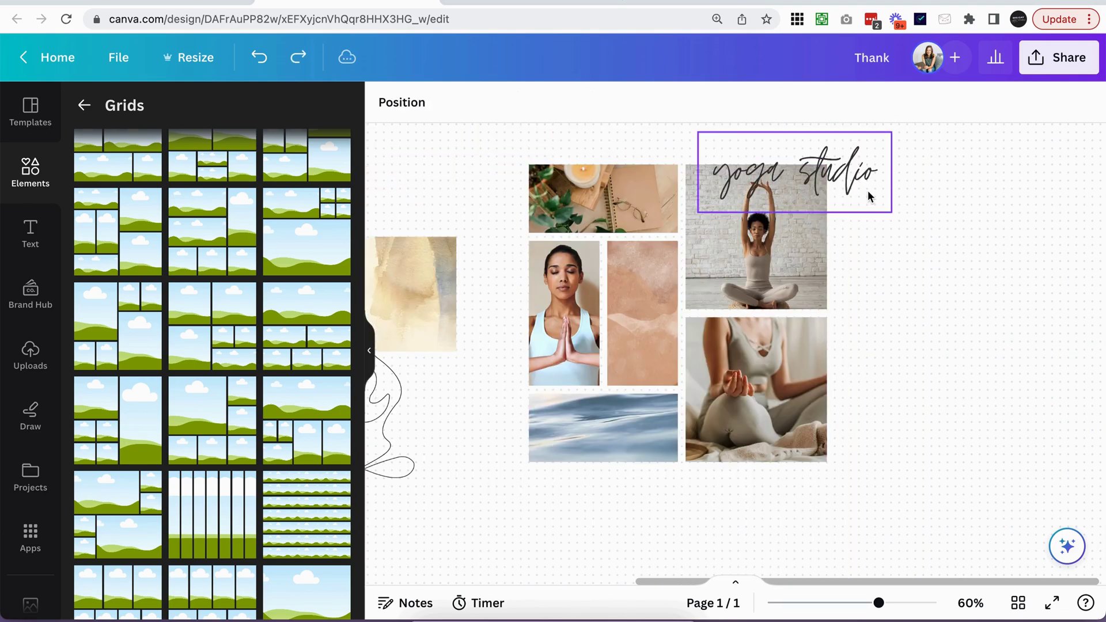
pyautogui.hotkey('ctrl', 'z')
pyautogui.hotkey('ctrl', 'z')
pyautogui.hotkey('ctrl', 'z')
pyautogui.hotkey('ctrl', 'z')
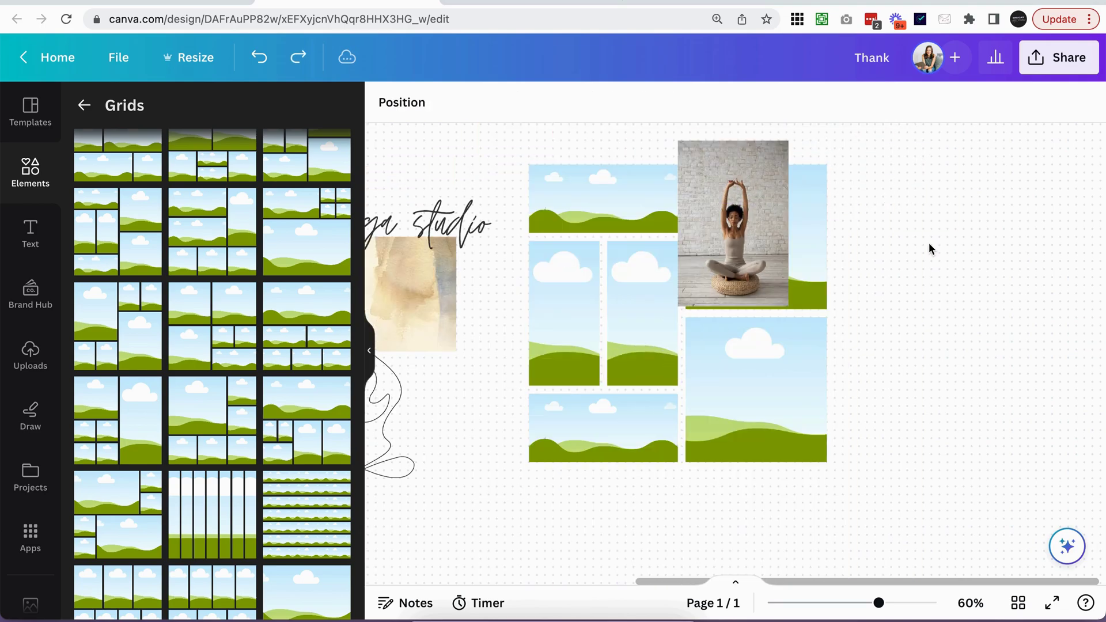
pyautogui.hscroll(-7, 928, 243)
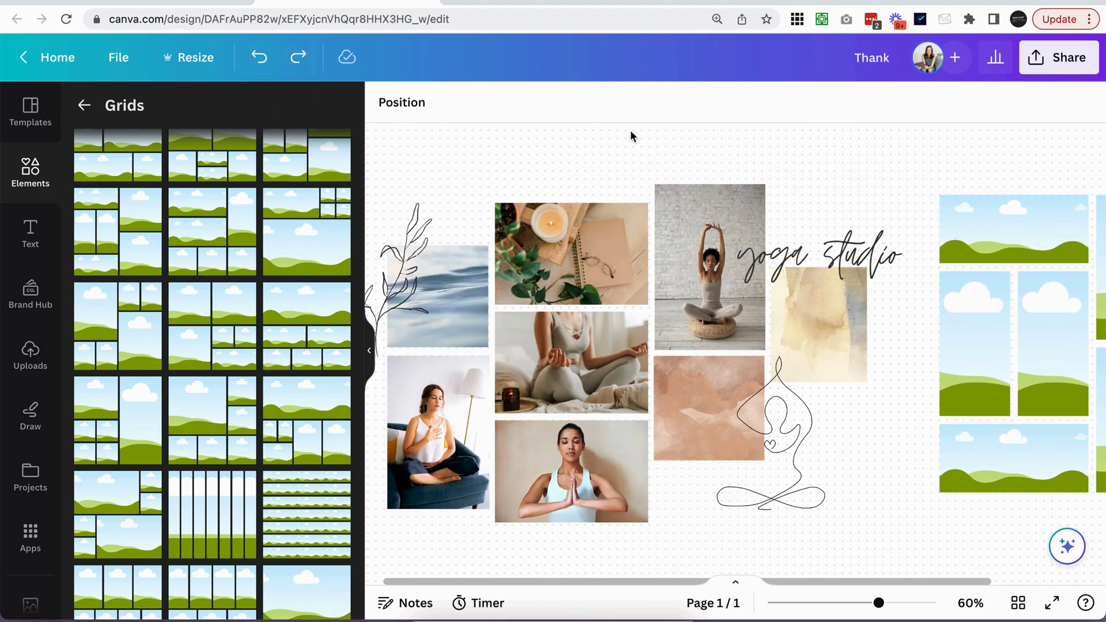
pyautogui.hscroll(1, 979, 196)
pyautogui.click(990, 199)
# - Delete the empty placeholder grid and change the design title to 'MOOD BOARD'
pyautogui.hscroll(-3, 991, 199)
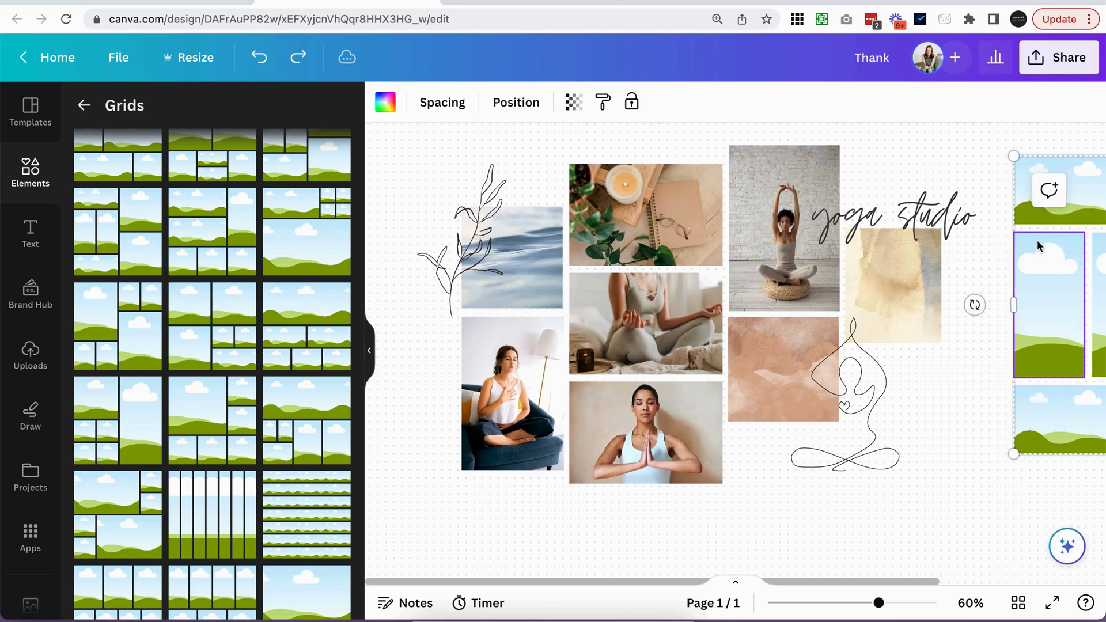
pyautogui.press('Delete')
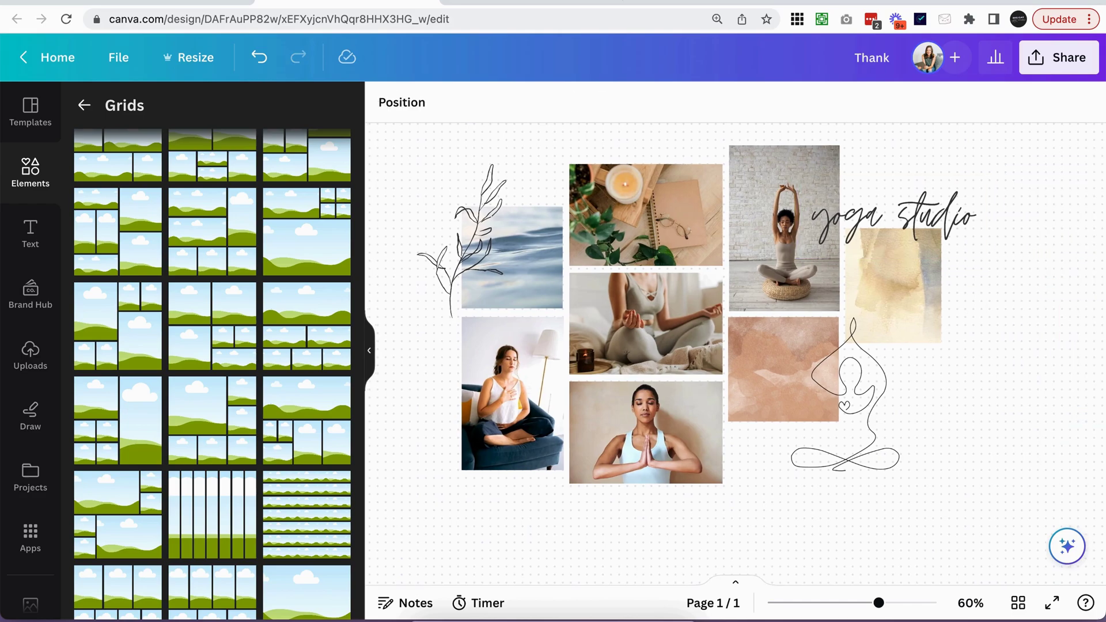
pyautogui.scroll(1, 660, 121)
pyautogui.hscroll(1, 660, 121)
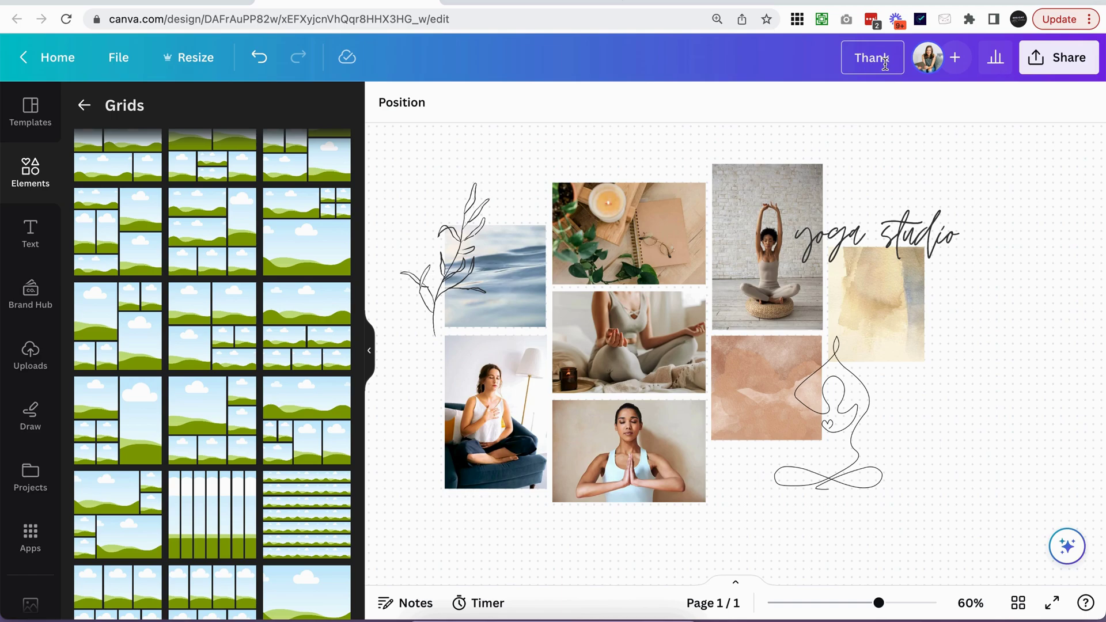
pyautogui.write('MOOD BOARD')
pyautogui.click(1051, 152)
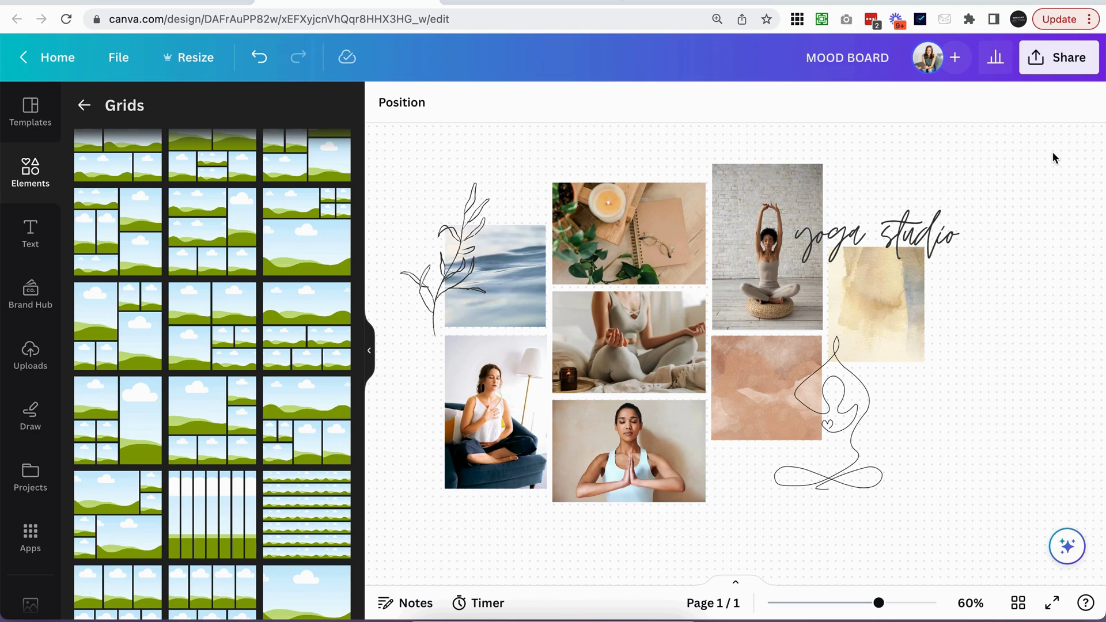
# - Download the mood board with the file type set to JPG
pyautogui.click(1072, 64)
pyautogui.click(832, 486)
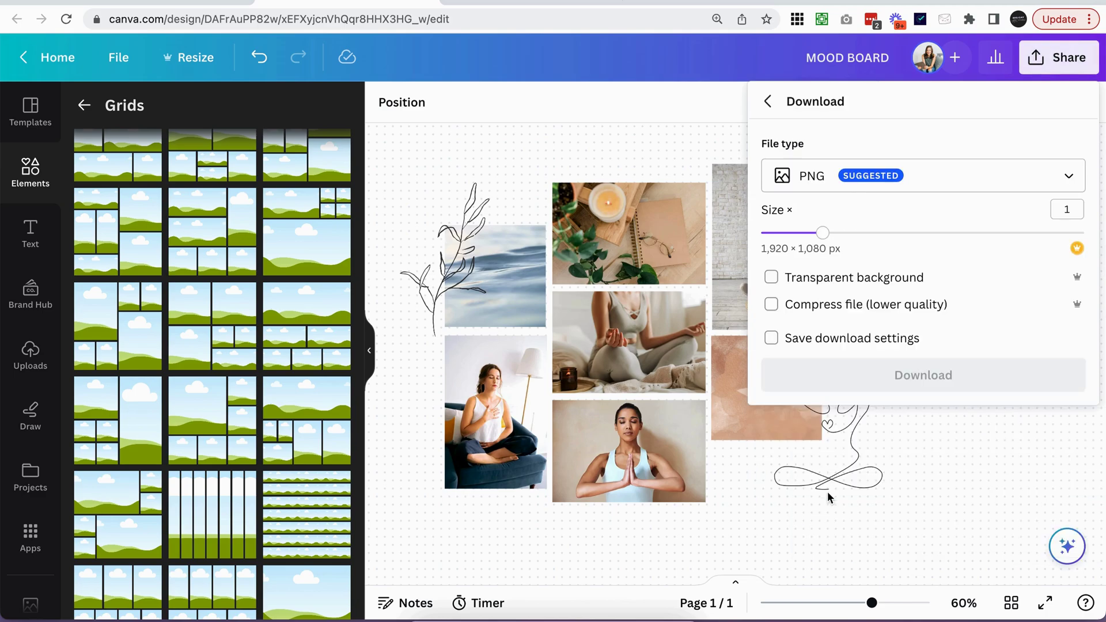
pyautogui.click(864, 182)
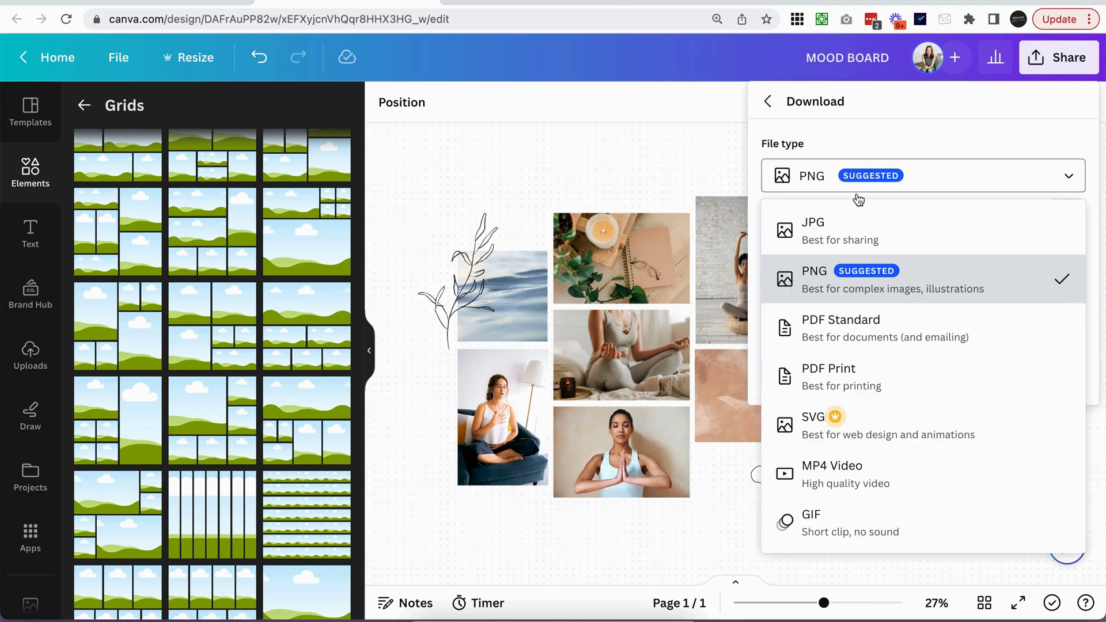
pyautogui.click(857, 242)
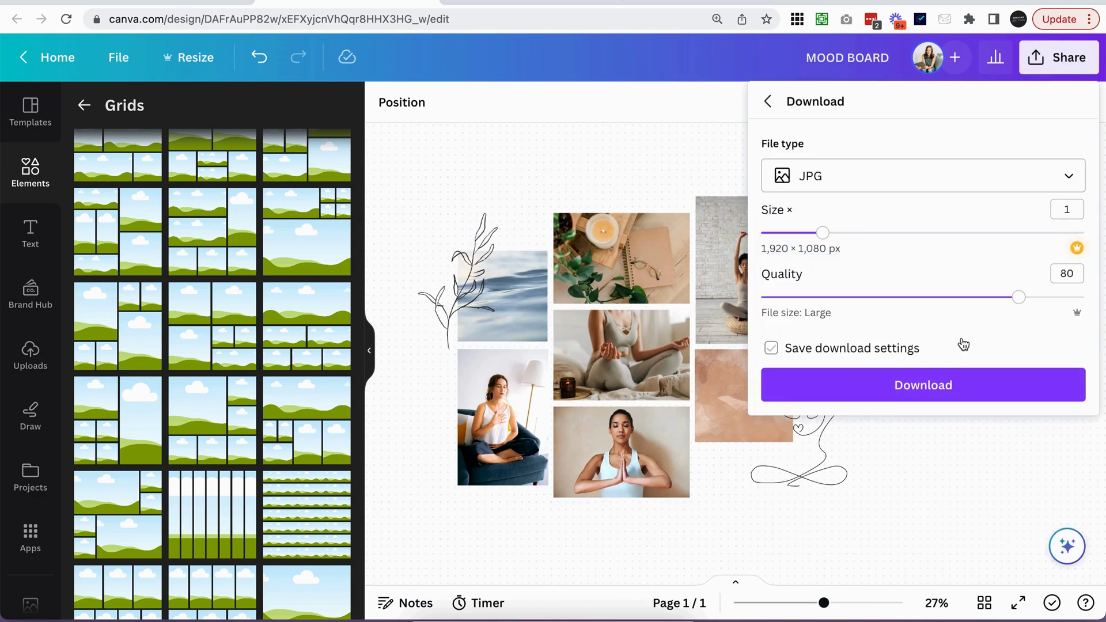
pyautogui.click(933, 385)
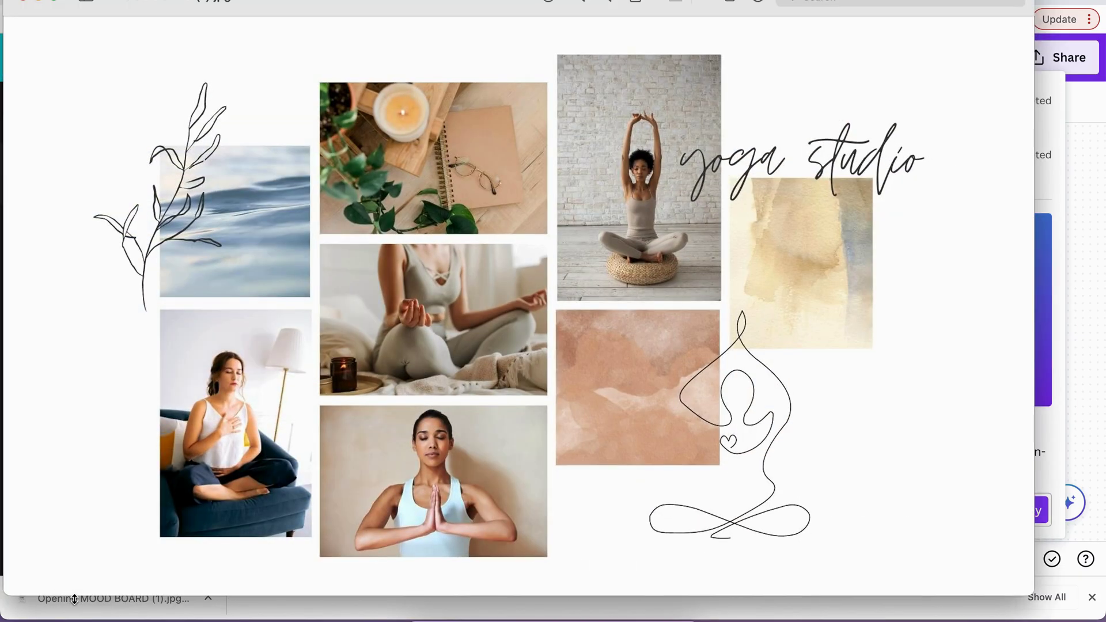